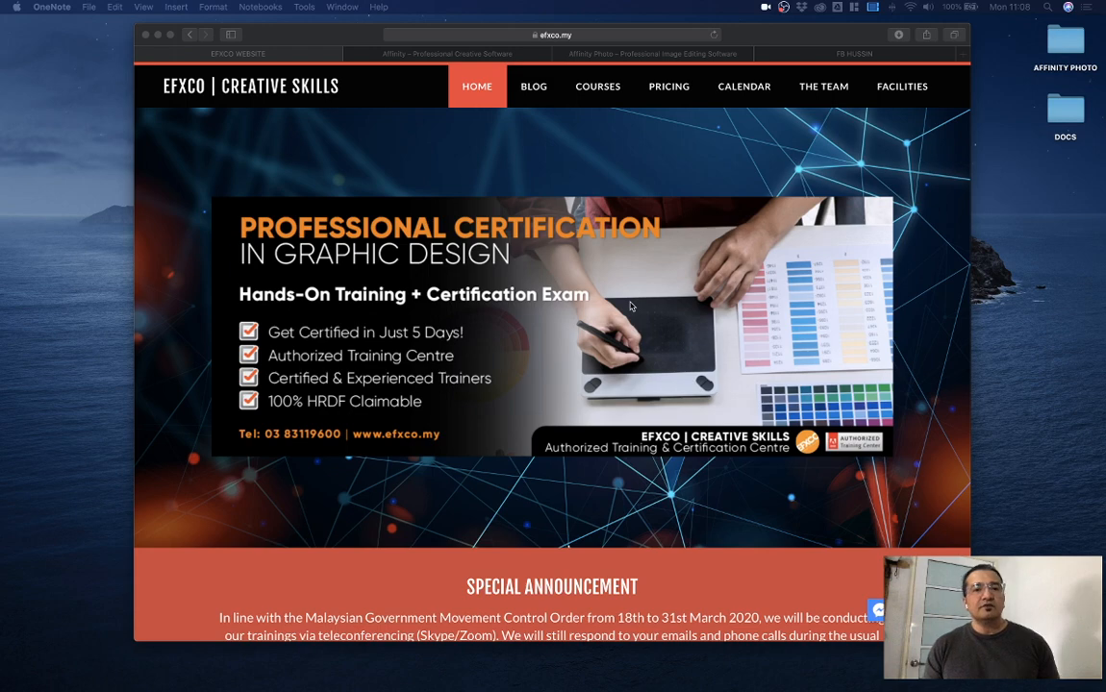
scroll(631, 306, "down", 10)
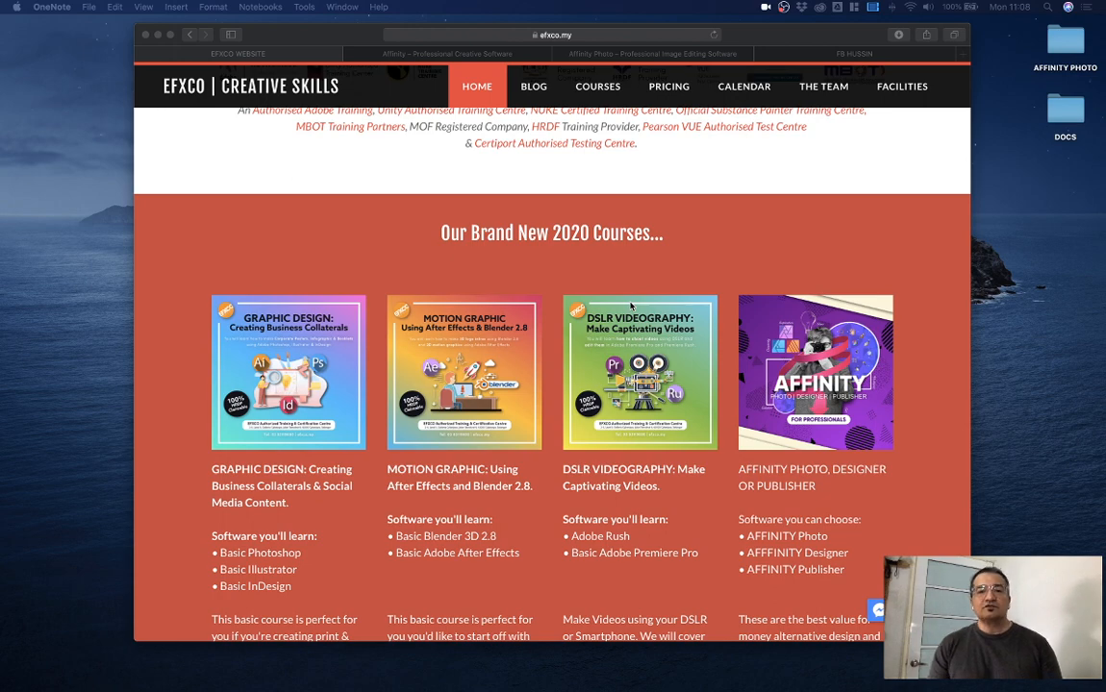
scroll(642, 313, "down", 3)
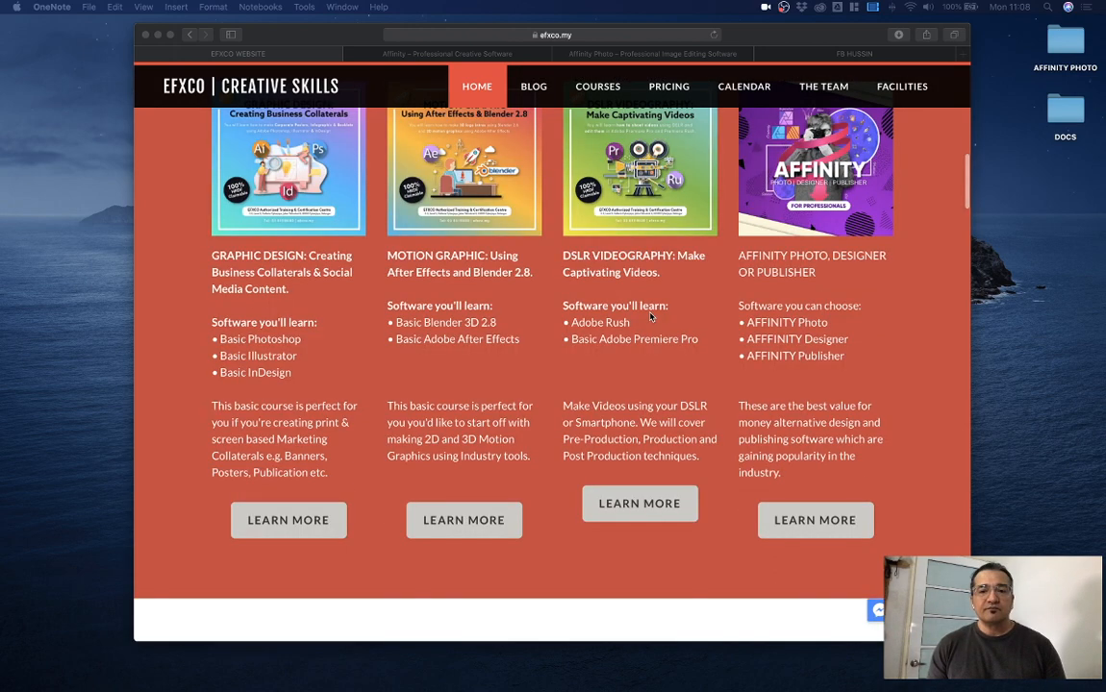
scroll(650, 316, "up", 15)
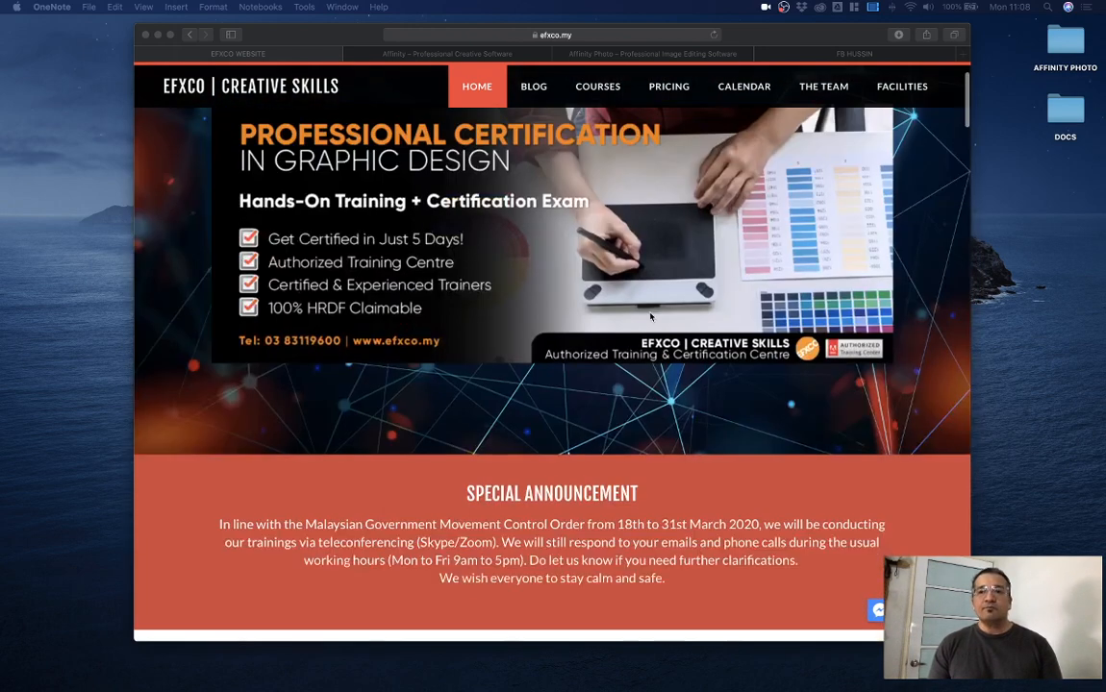
Step: On the Affinity site, enlarge the page and highlight the 90-day free trial and 50% discount text
left_click(447, 54)
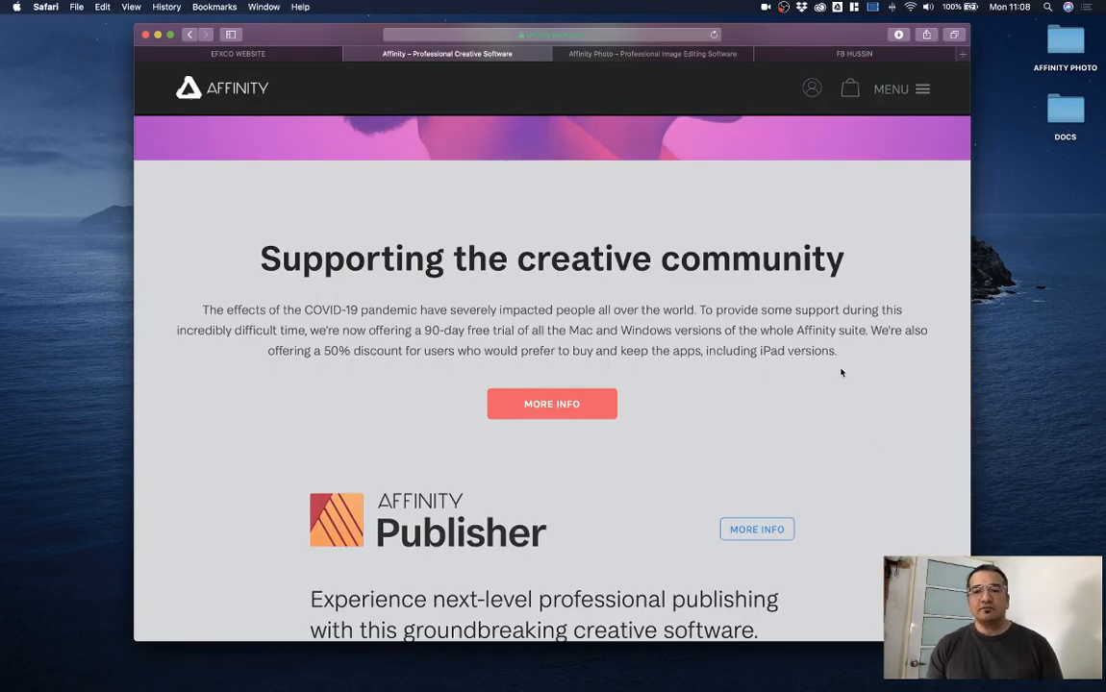
key("super+equal")
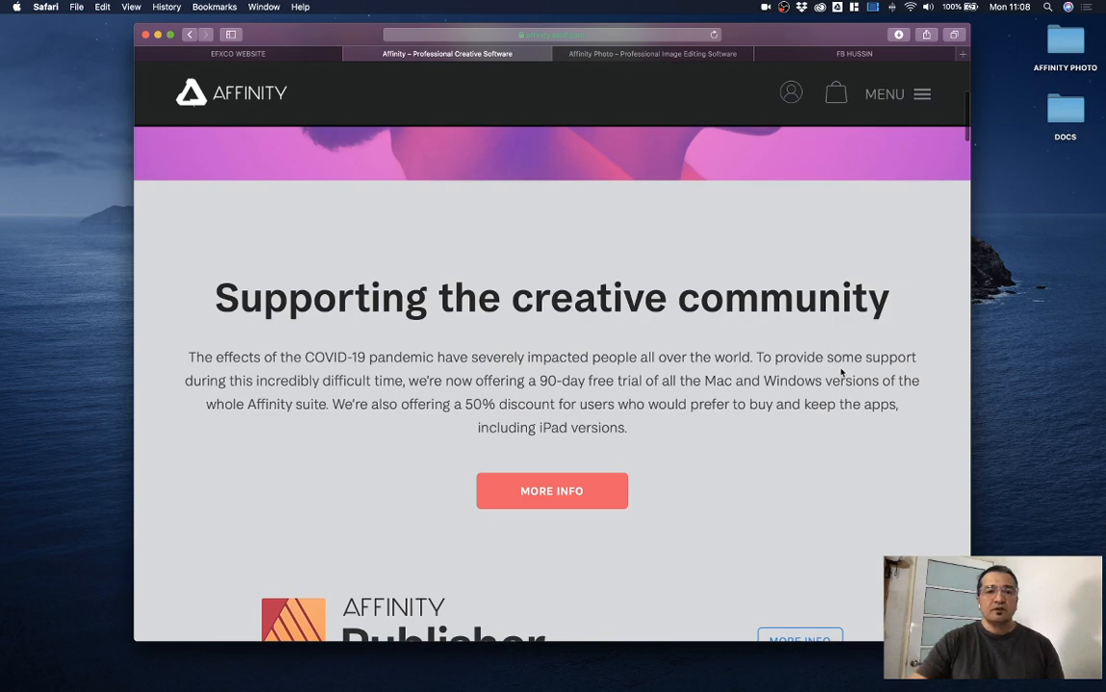
scroll(783, 449, "down", 5)
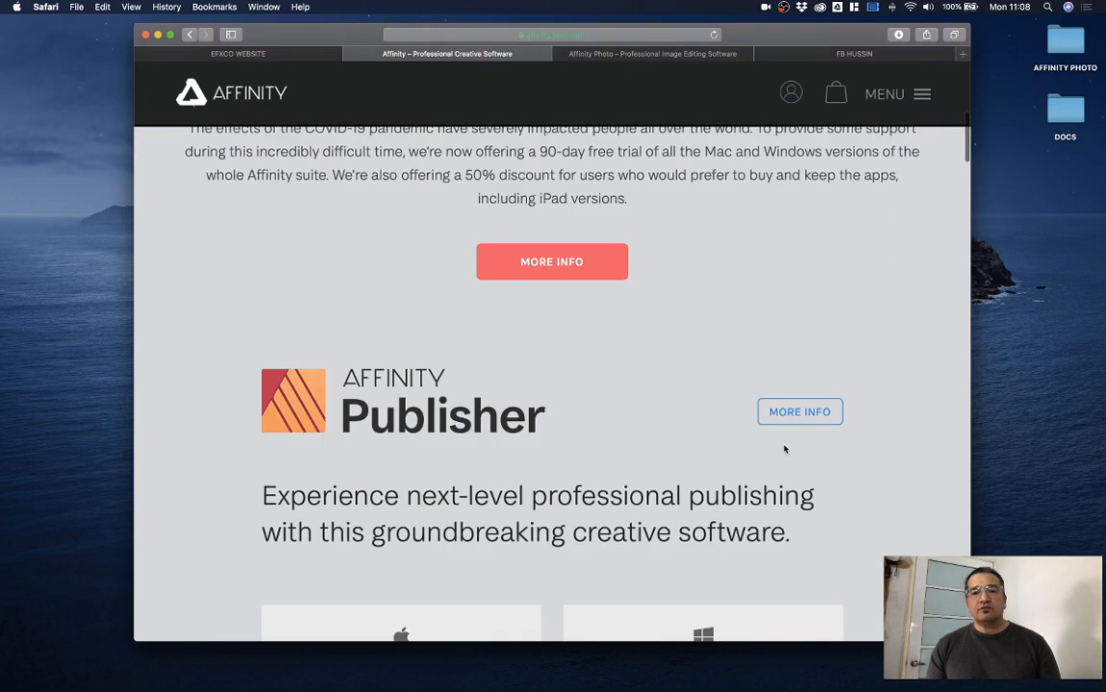
scroll(783, 449, "up", 4)
left_click_drag(538, 365, 644, 368)
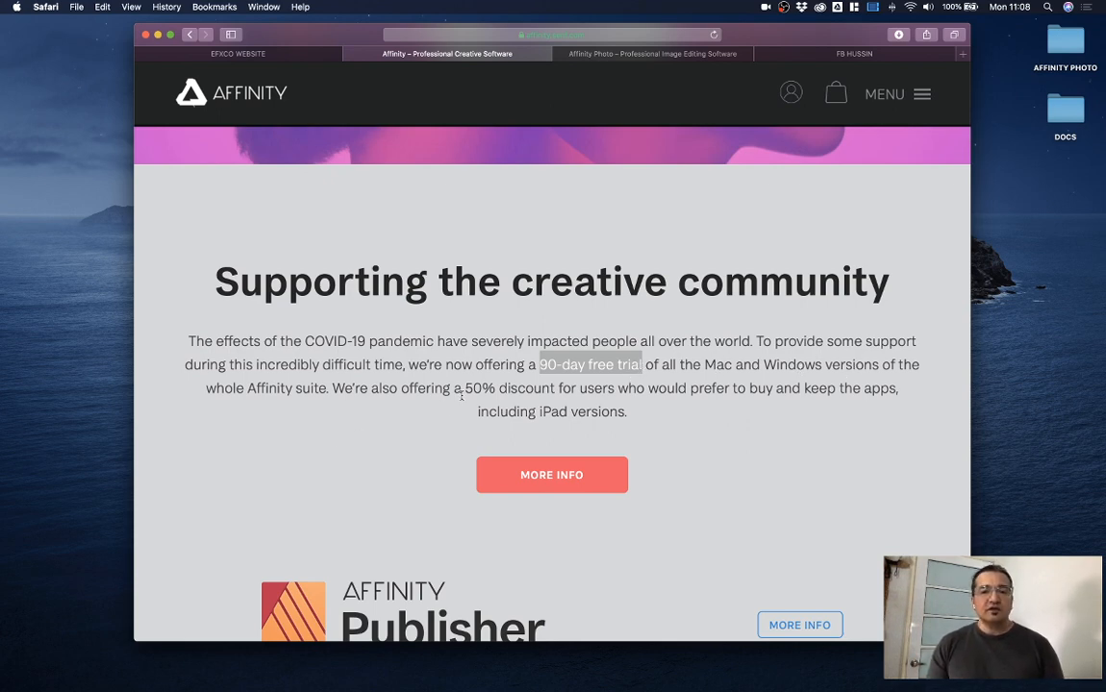
left_click_drag(463, 390, 556, 394)
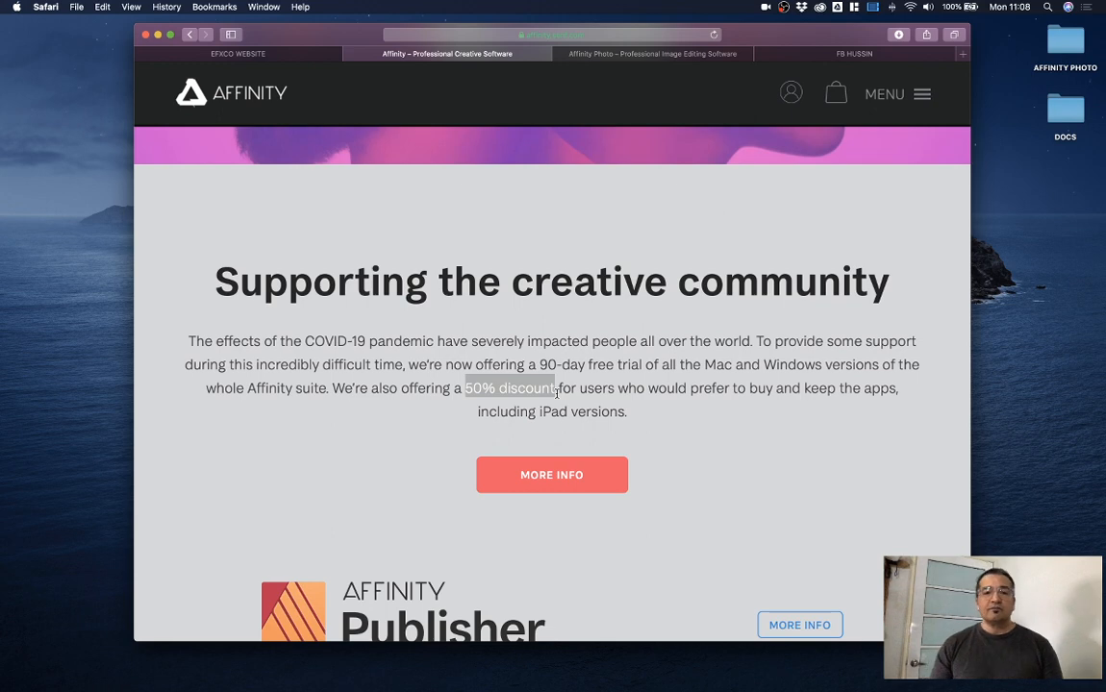
Step: Scroll through the prices and bring up the Affinity Photo product page
scroll(759, 401, "down", 5)
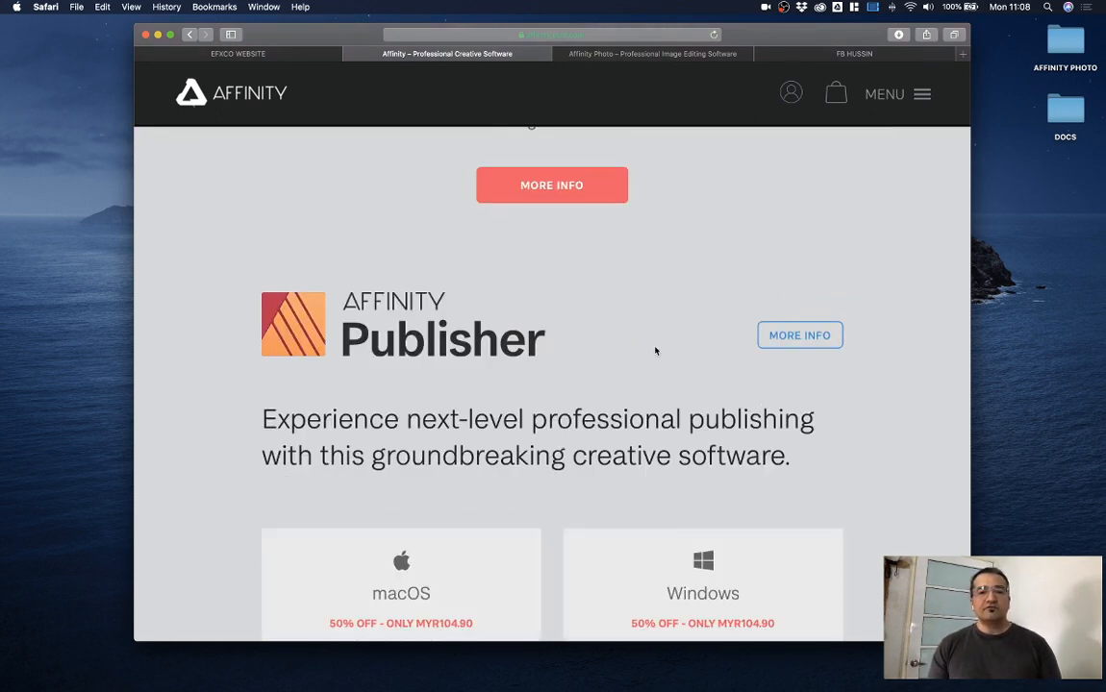
scroll(602, 342, "down", 3)
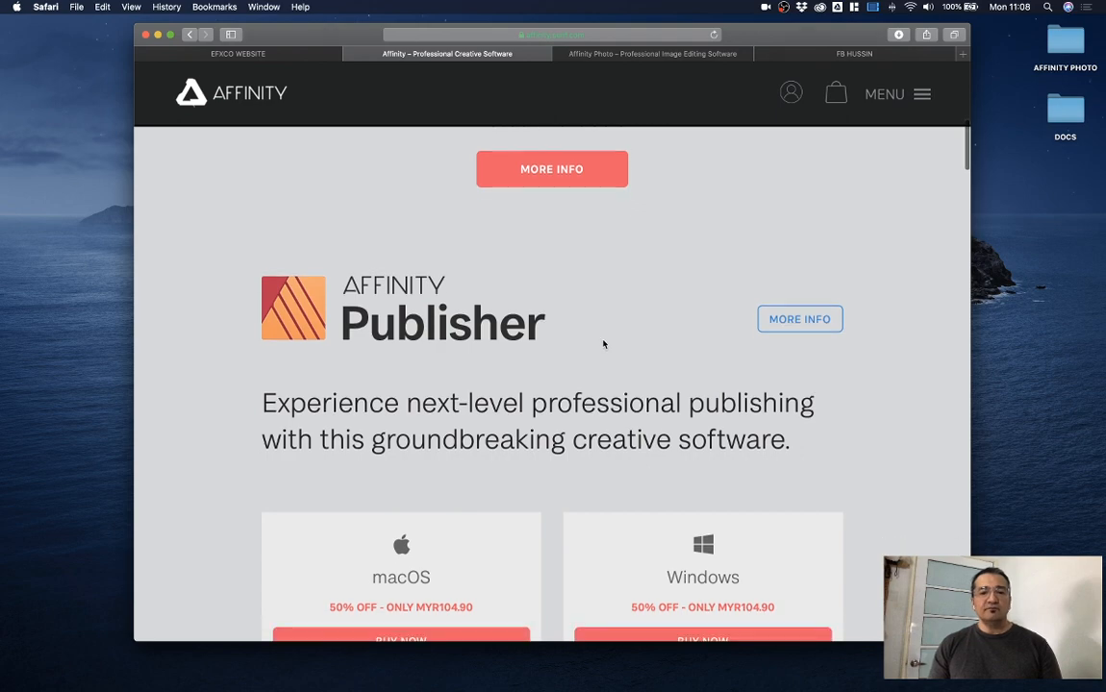
scroll(603, 339, "down", 20)
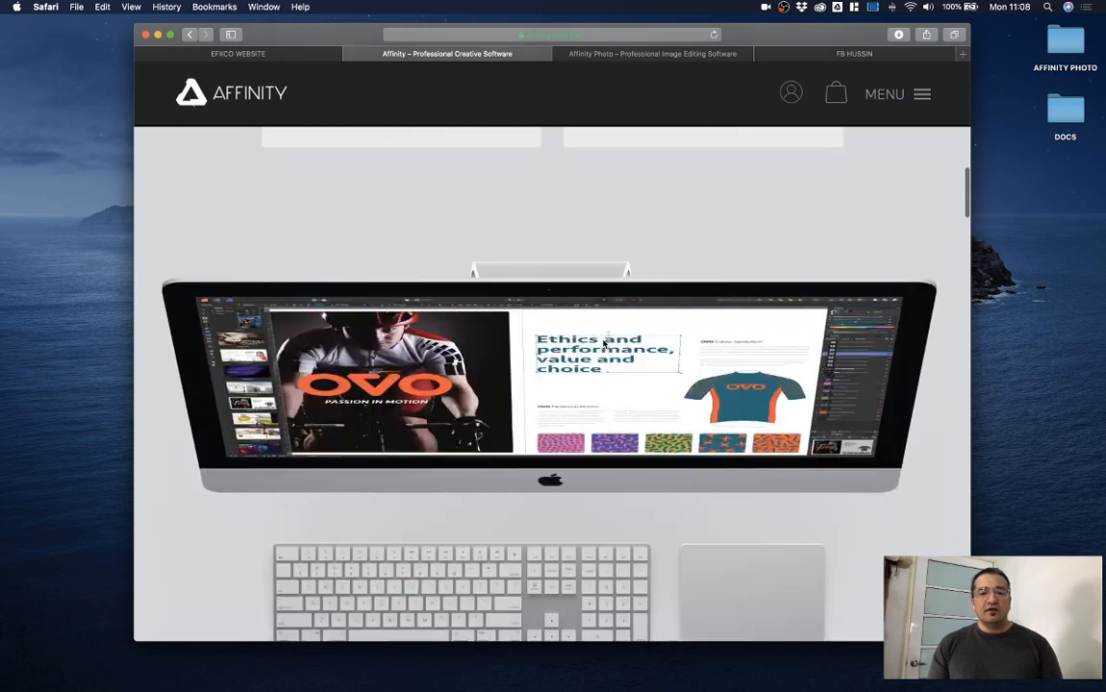
scroll(603, 343, "down", 5)
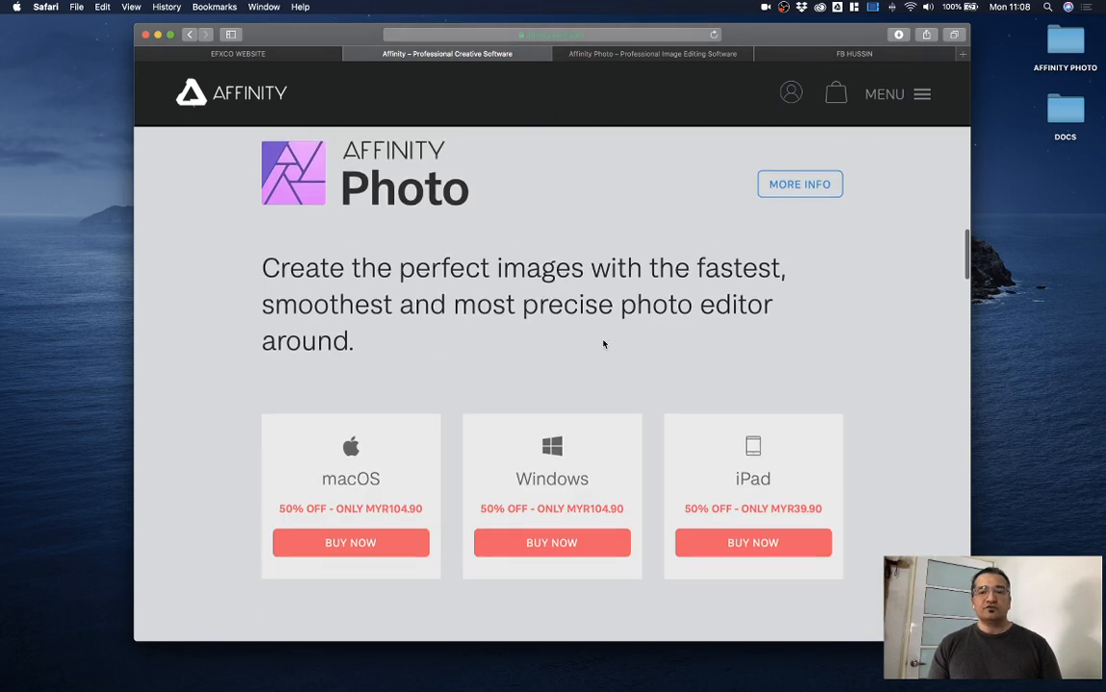
scroll(603, 341, "up", 1)
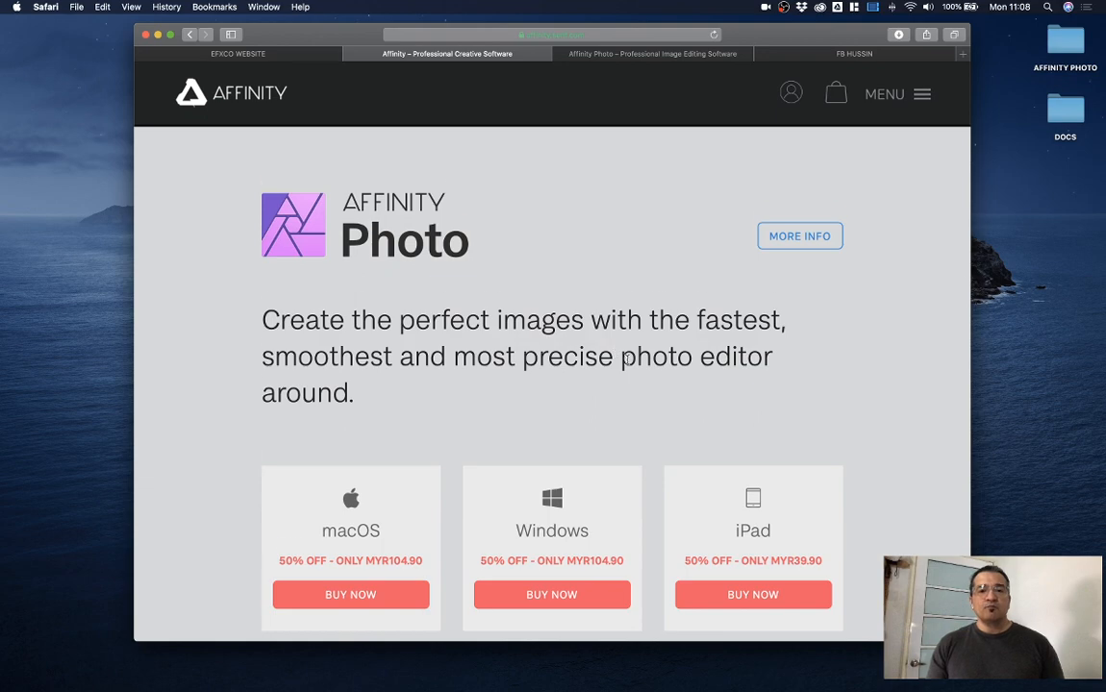
scroll(616, 351, "down", 10)
scroll(626, 363, "down", 12)
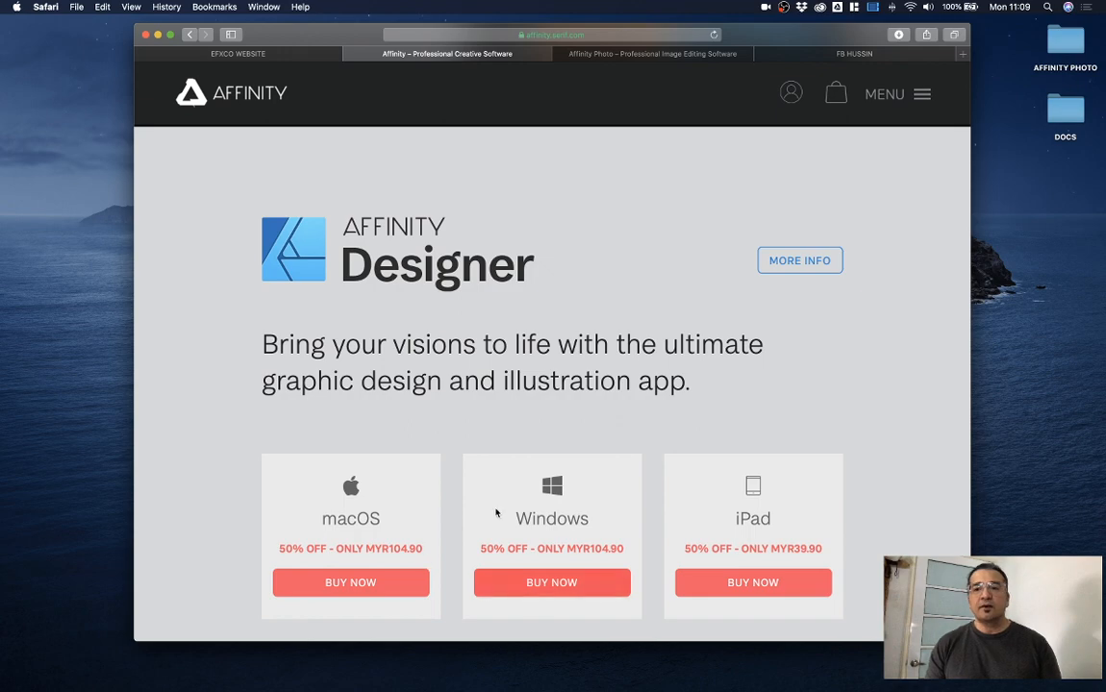
scroll(501, 452, "down", 5)
scroll(500, 452, "down", 3)
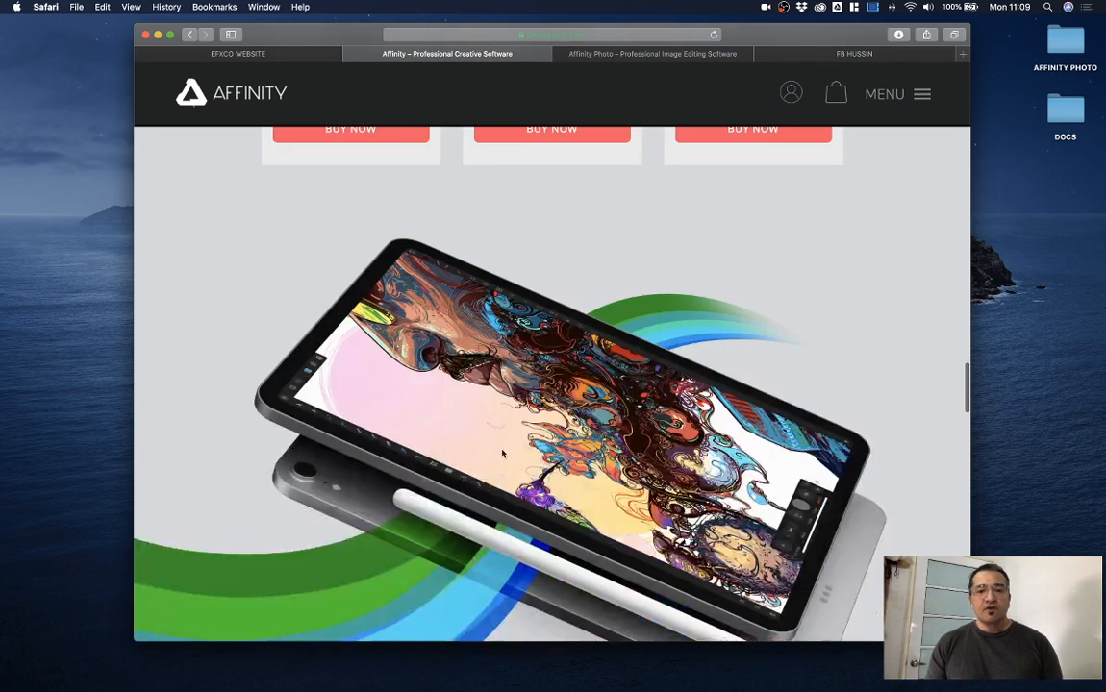
left_click(646, 55)
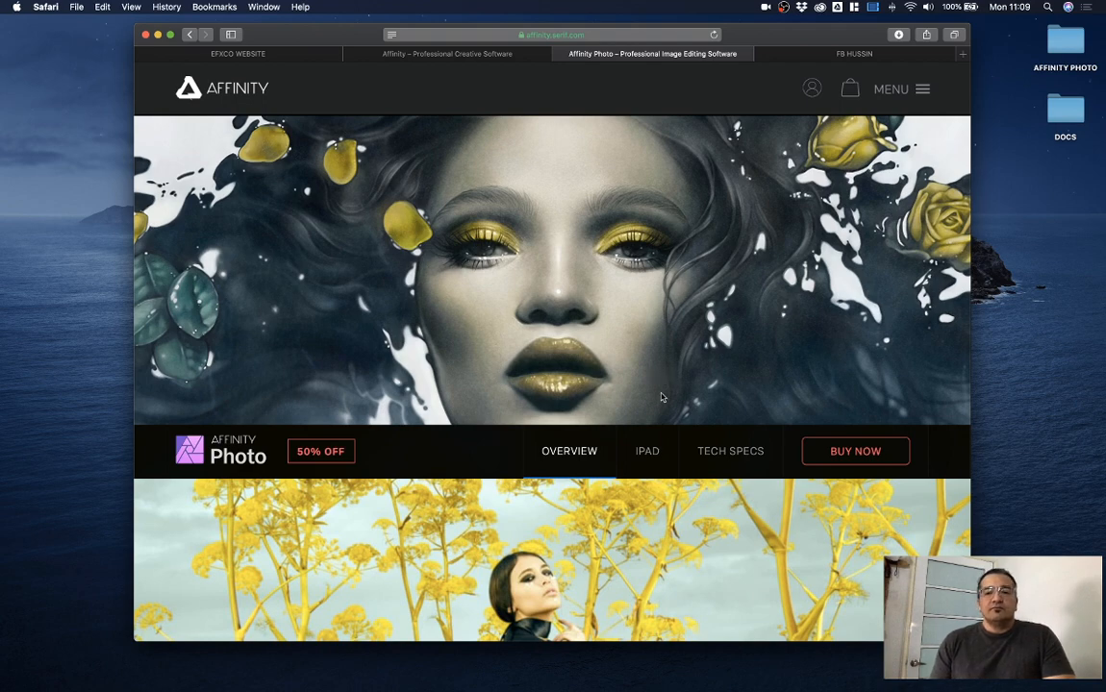
Step: Scroll past Refined selections, HDR, Focus merge and 32-bit workflow to the Windows, Mac and iPad compatibility section
scroll(661, 379, "down", 7)
scroll(662, 397, "down", 2)
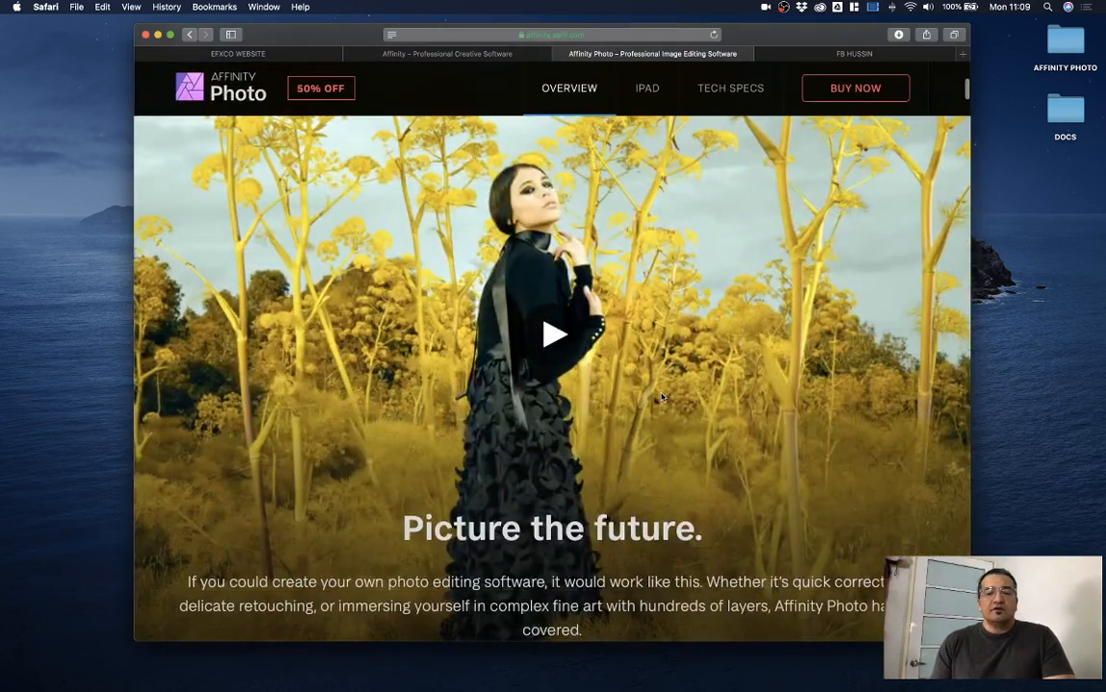
scroll(661, 397, "down", 4)
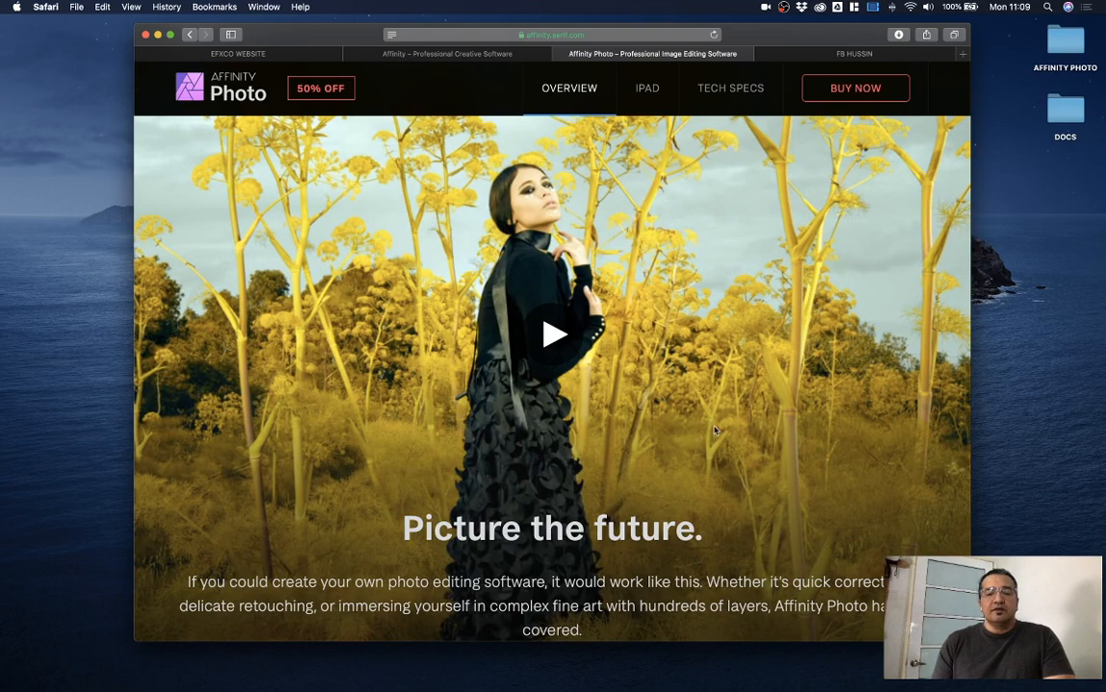
scroll(714, 431, "down", 1)
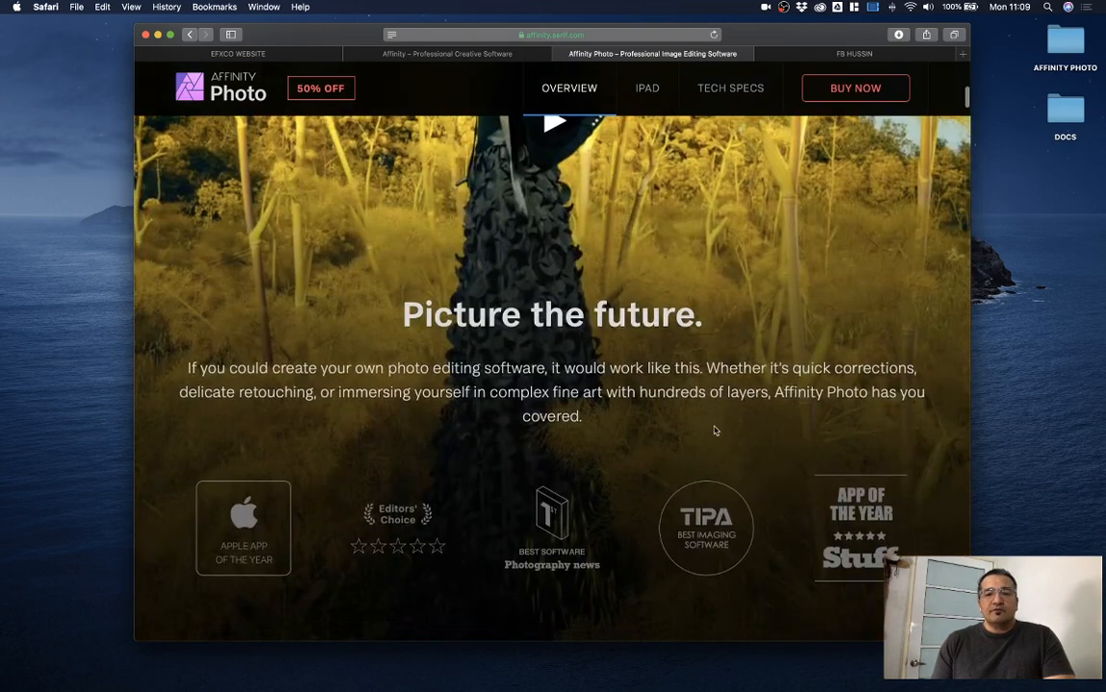
scroll(714, 430, "down", 10)
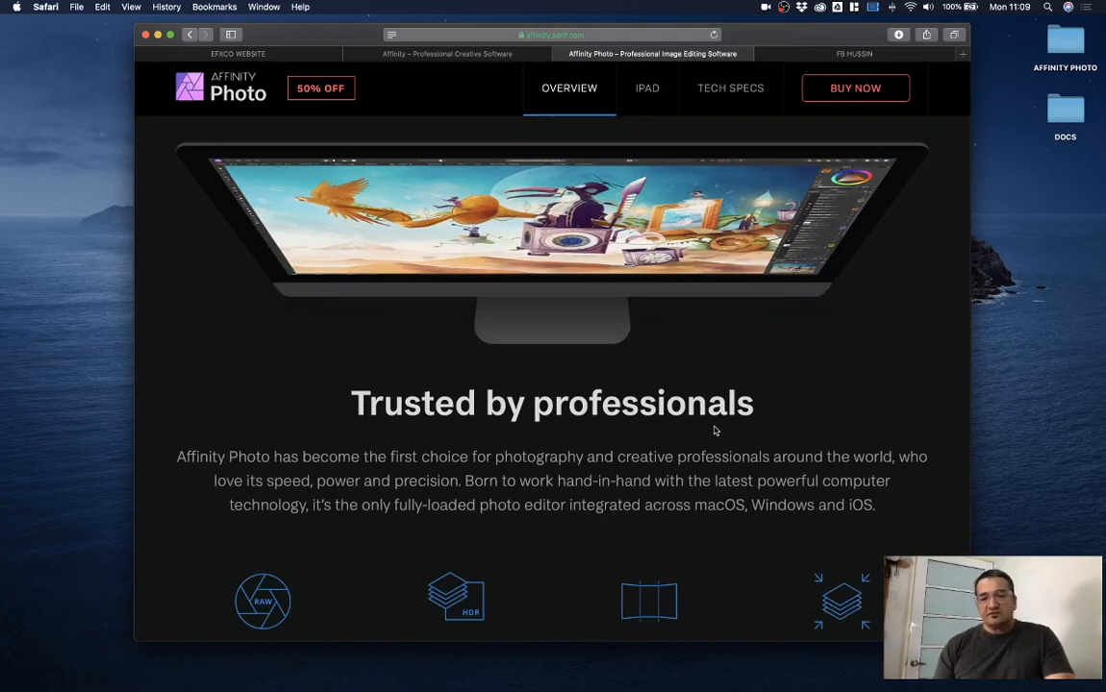
scroll(714, 431, "down", 6)
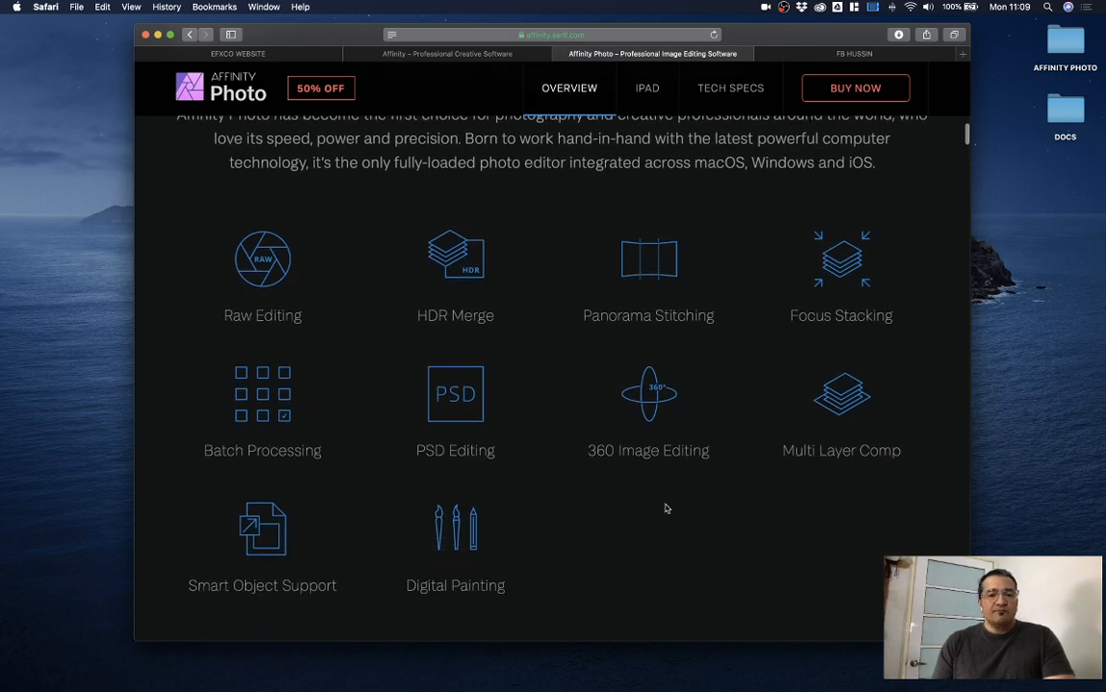
scroll(665, 508, "down", 12)
scroll(666, 508, "down", 13)
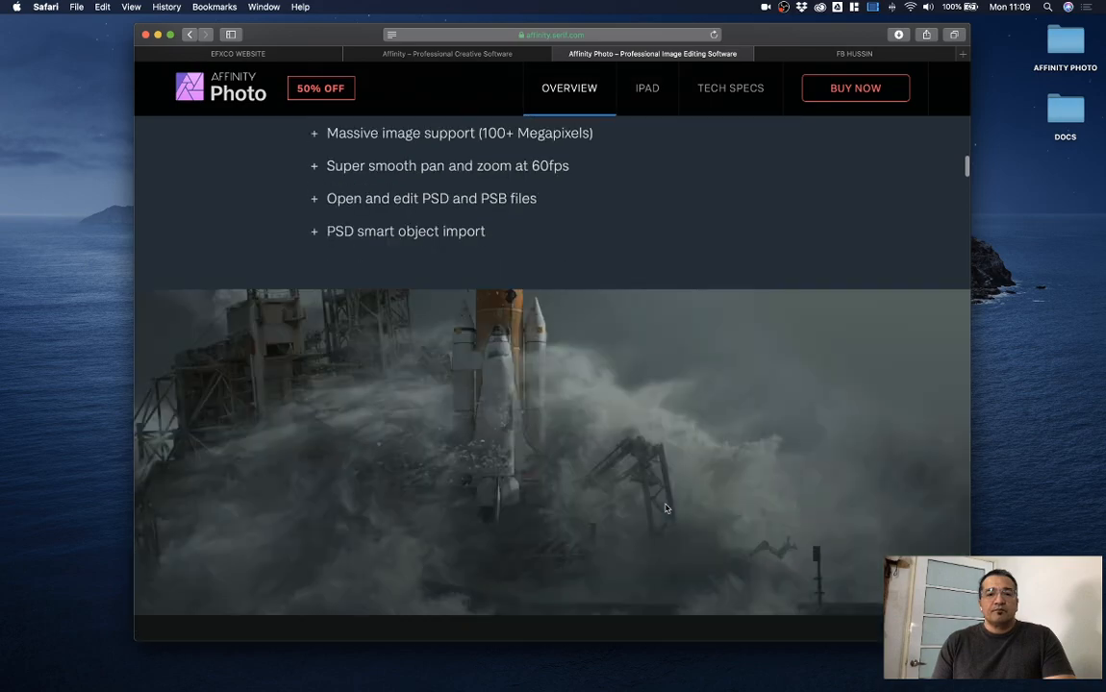
scroll(666, 508, "down", 12)
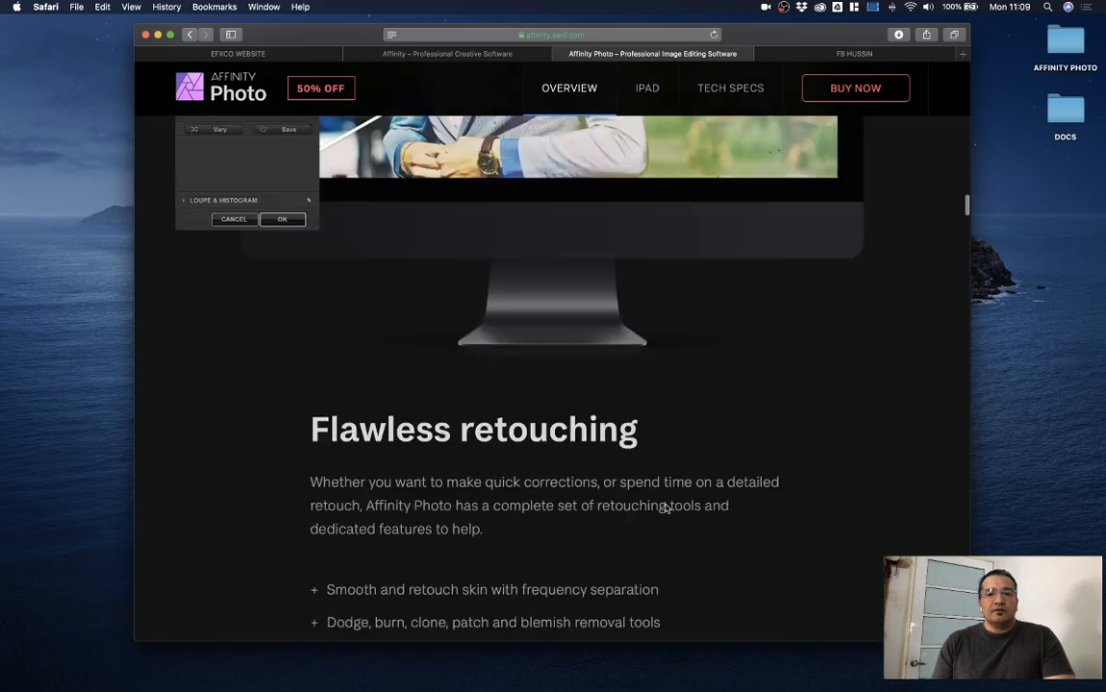
scroll(666, 508, "down", 13)
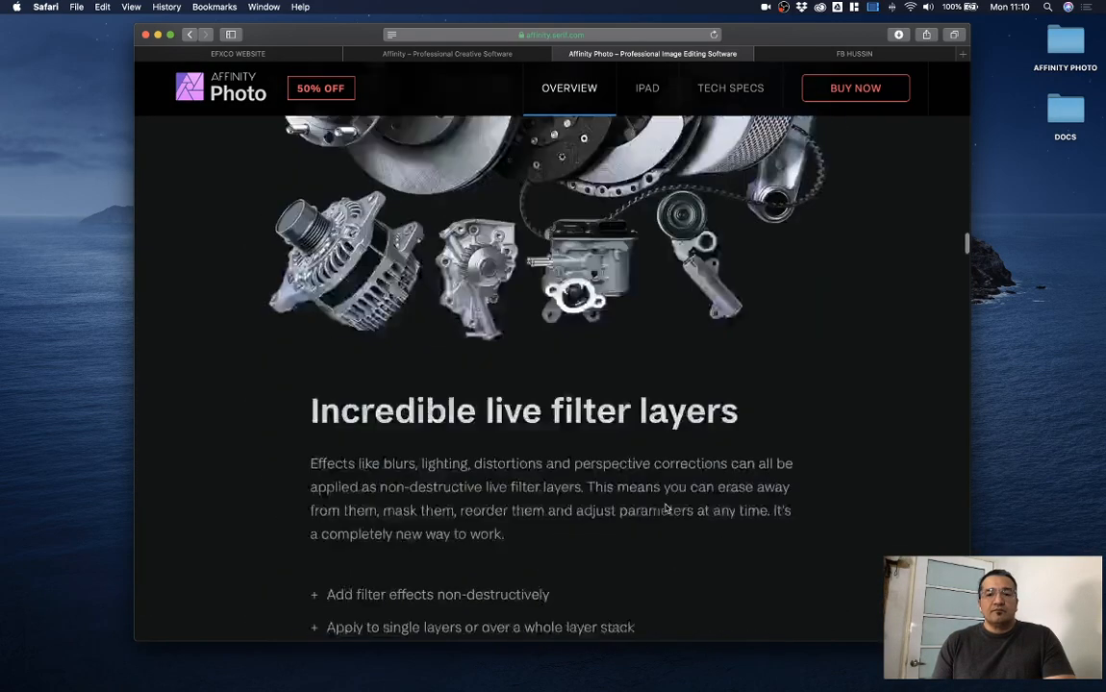
scroll(665, 507, "down", 6)
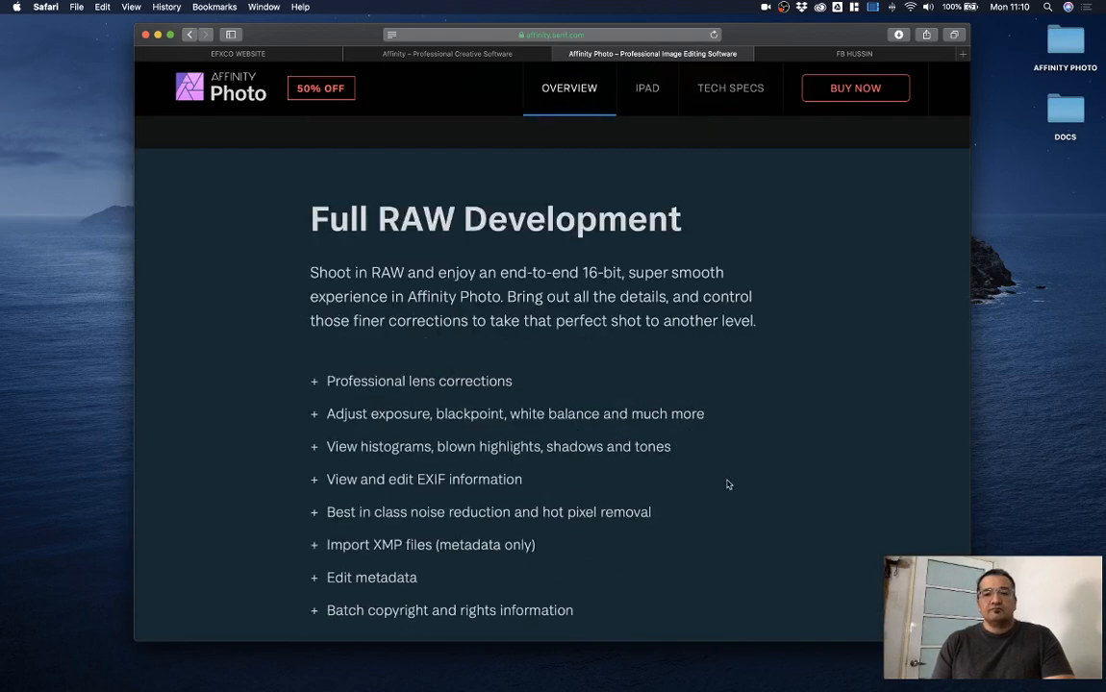
scroll(728, 484, "down", 2)
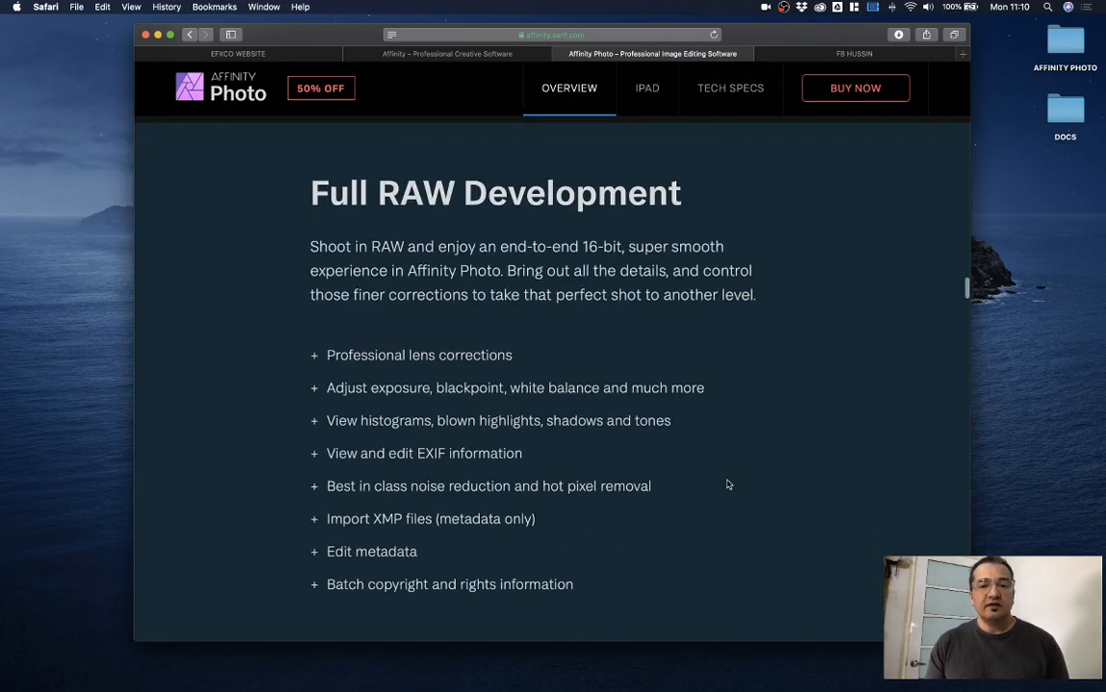
scroll(728, 484, "down", 2)
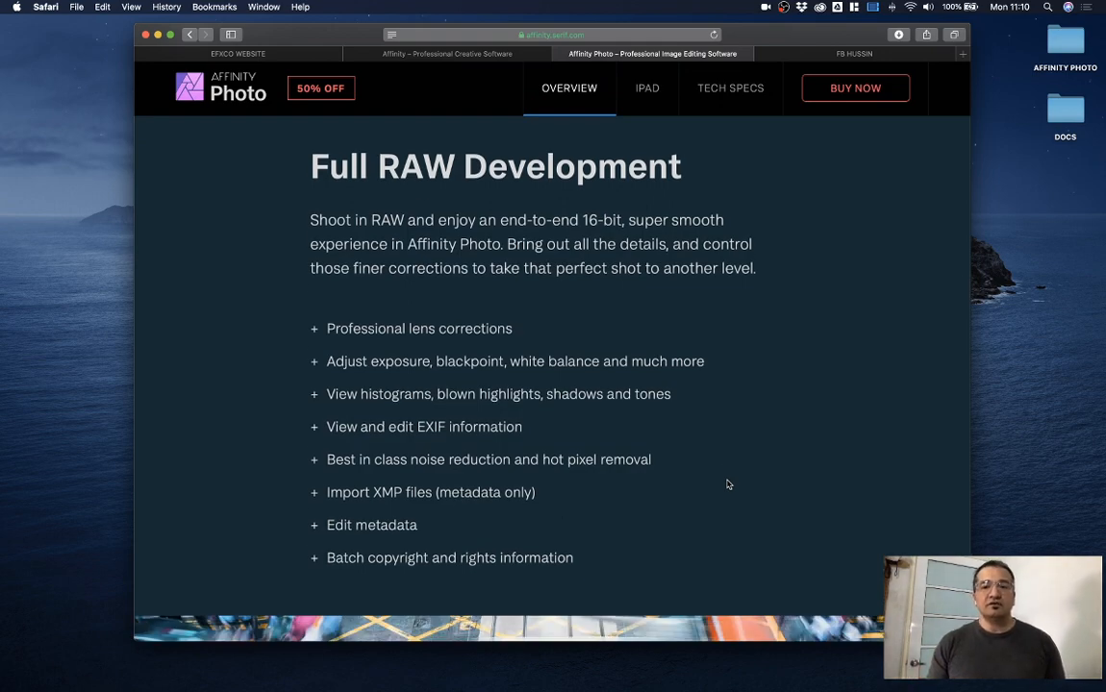
scroll(727, 485, "down", 15)
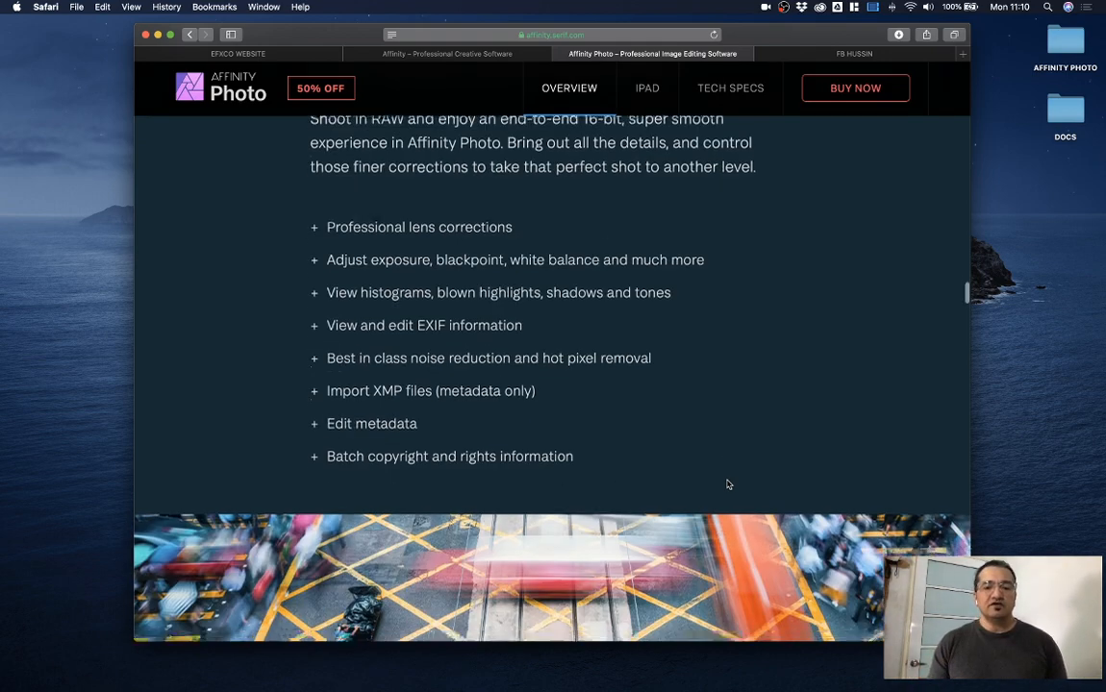
scroll(728, 484, "down", 15)
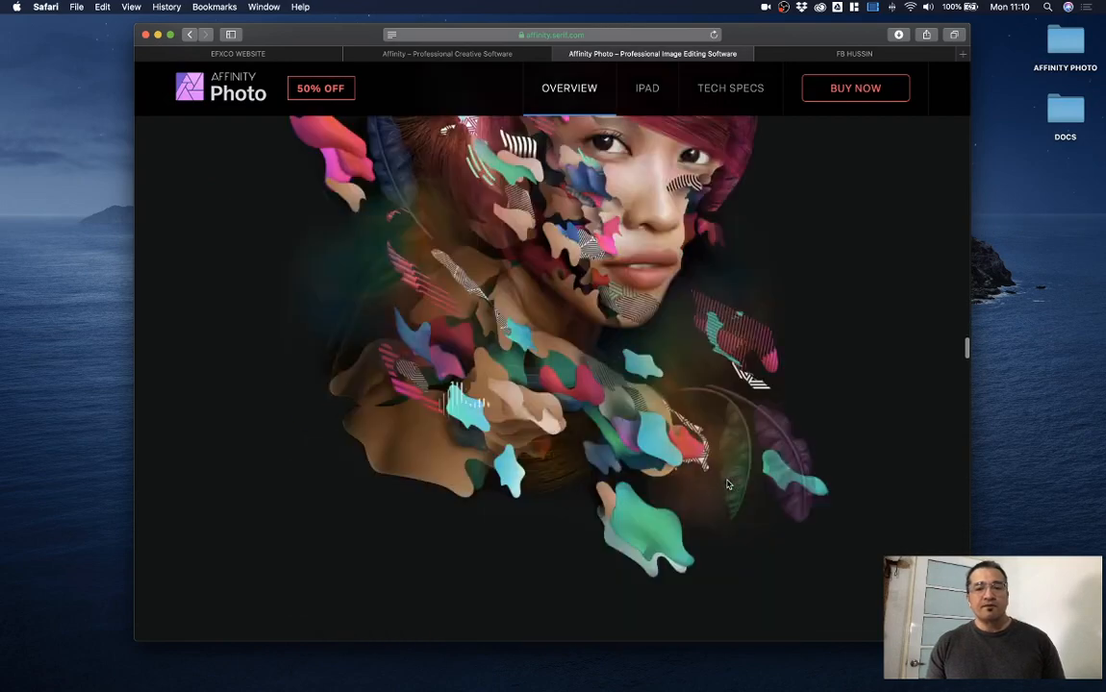
scroll(728, 485, "down", 10)
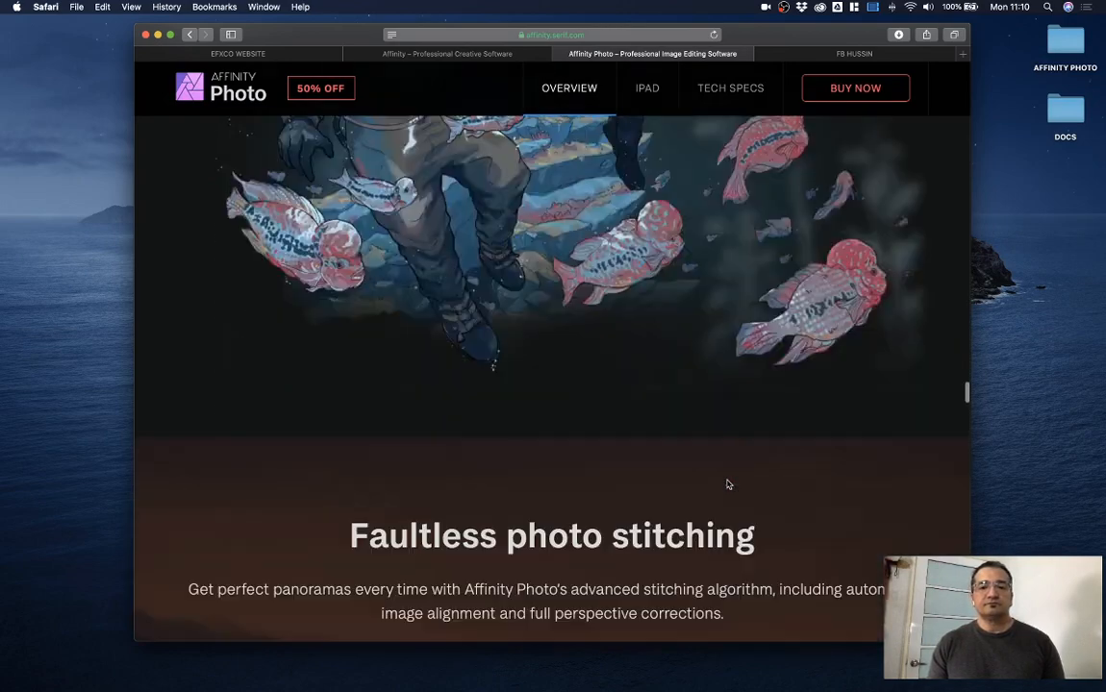
scroll(728, 484, "down", 6)
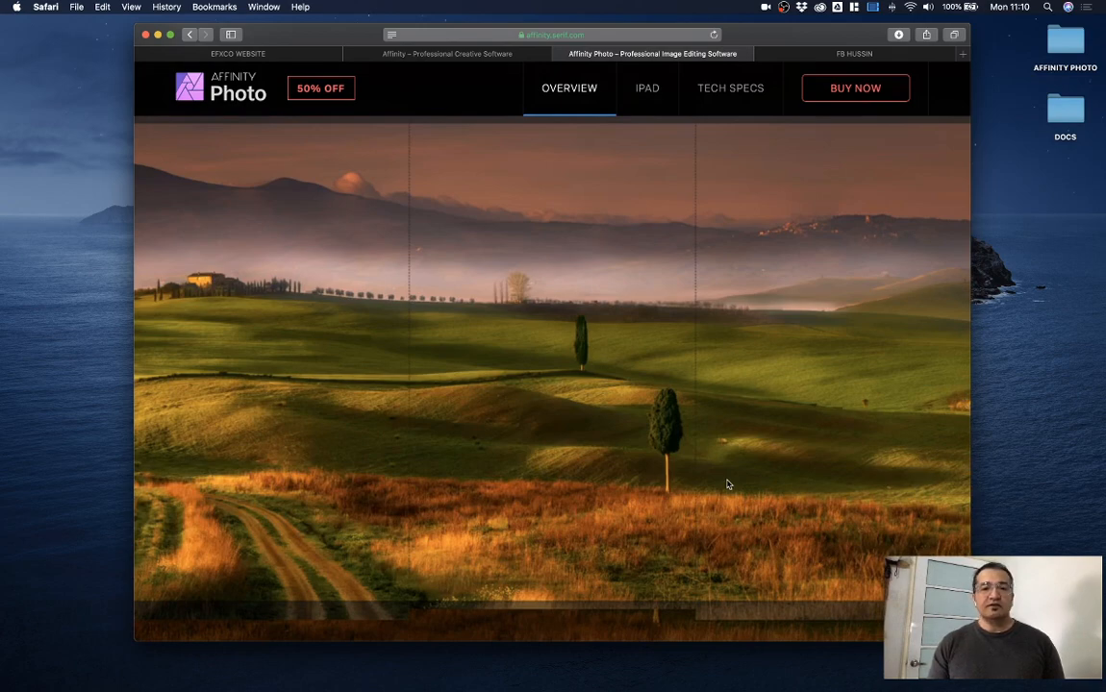
scroll(728, 485, "down", 8)
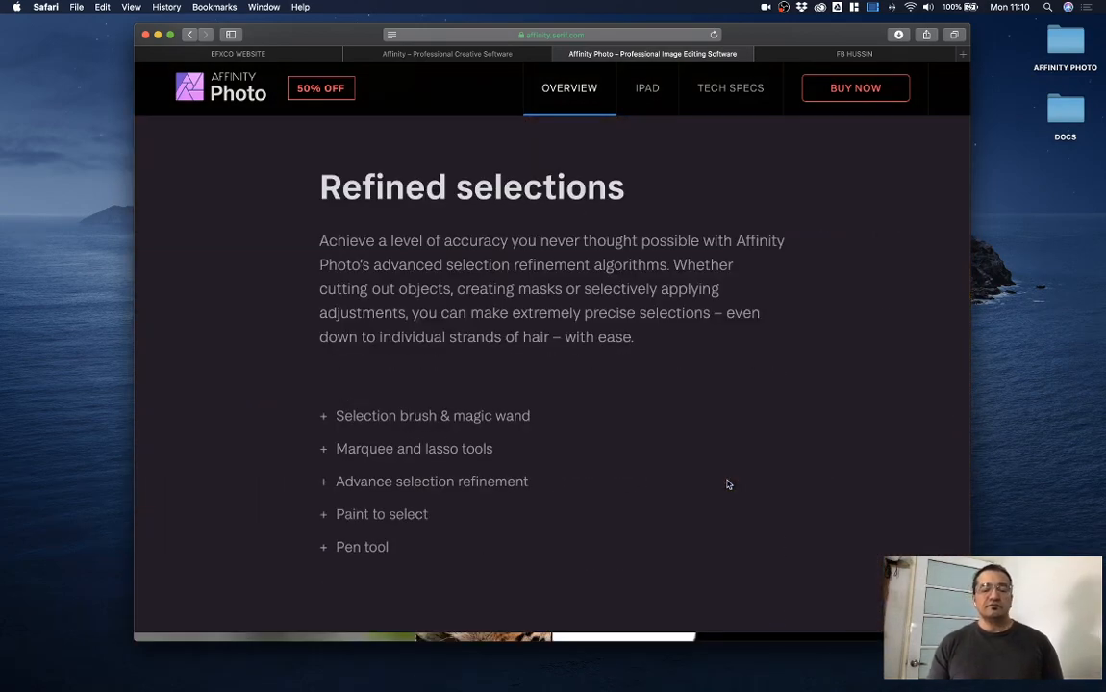
scroll(728, 485, "down", 10)
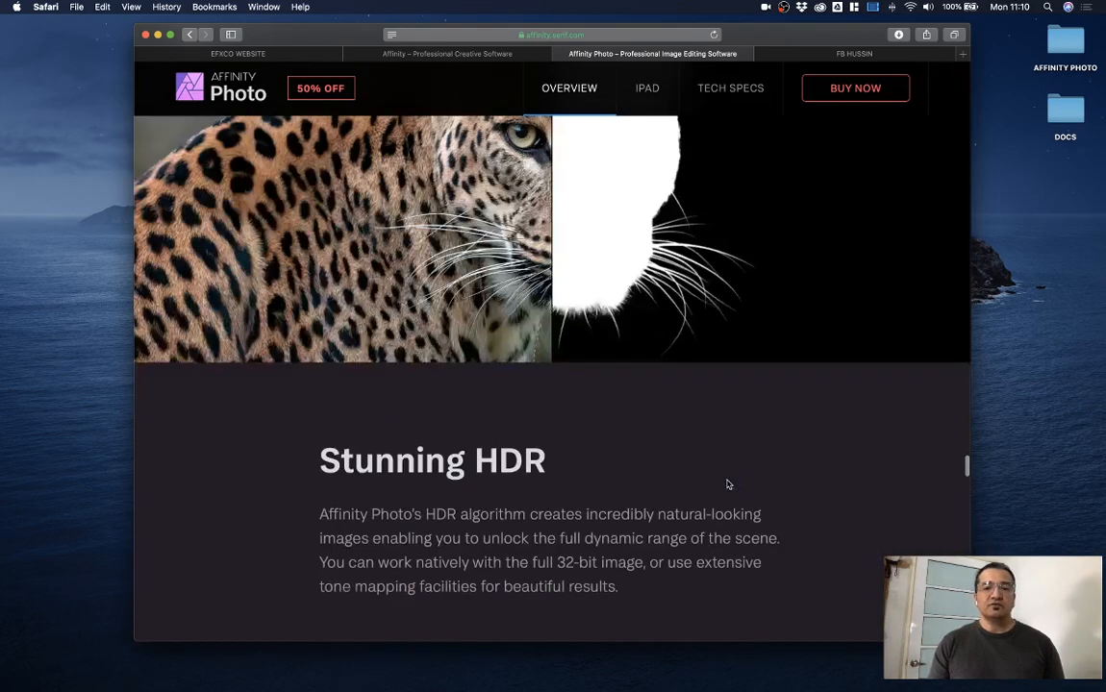
scroll(728, 485, "down", 10)
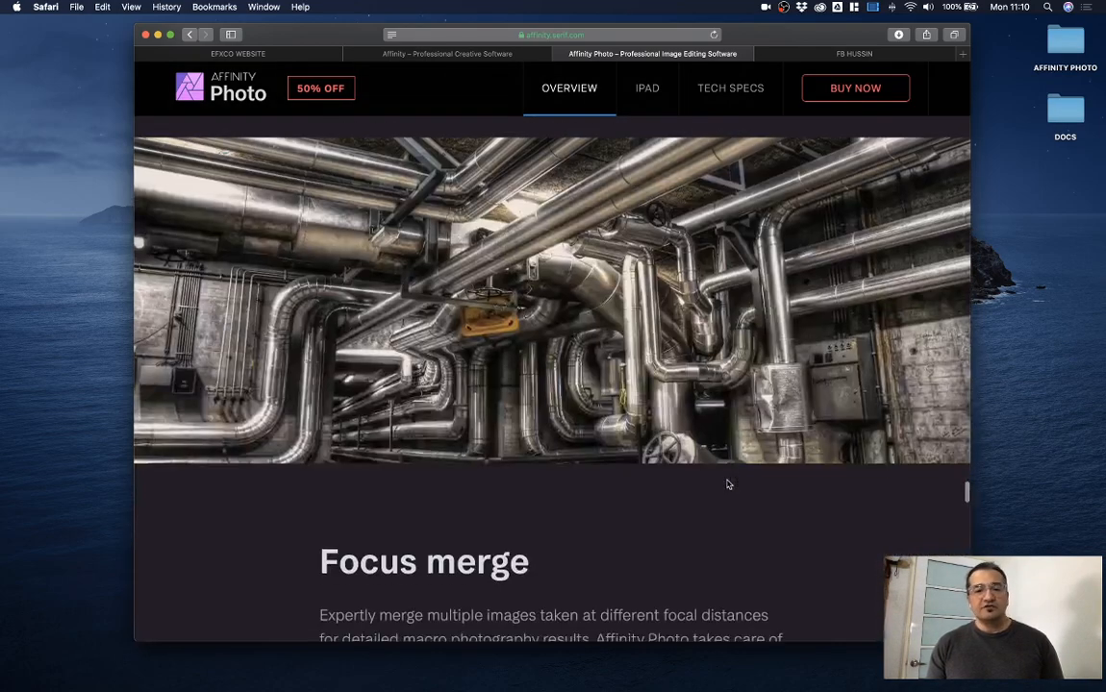
scroll(727, 484, "down", 8)
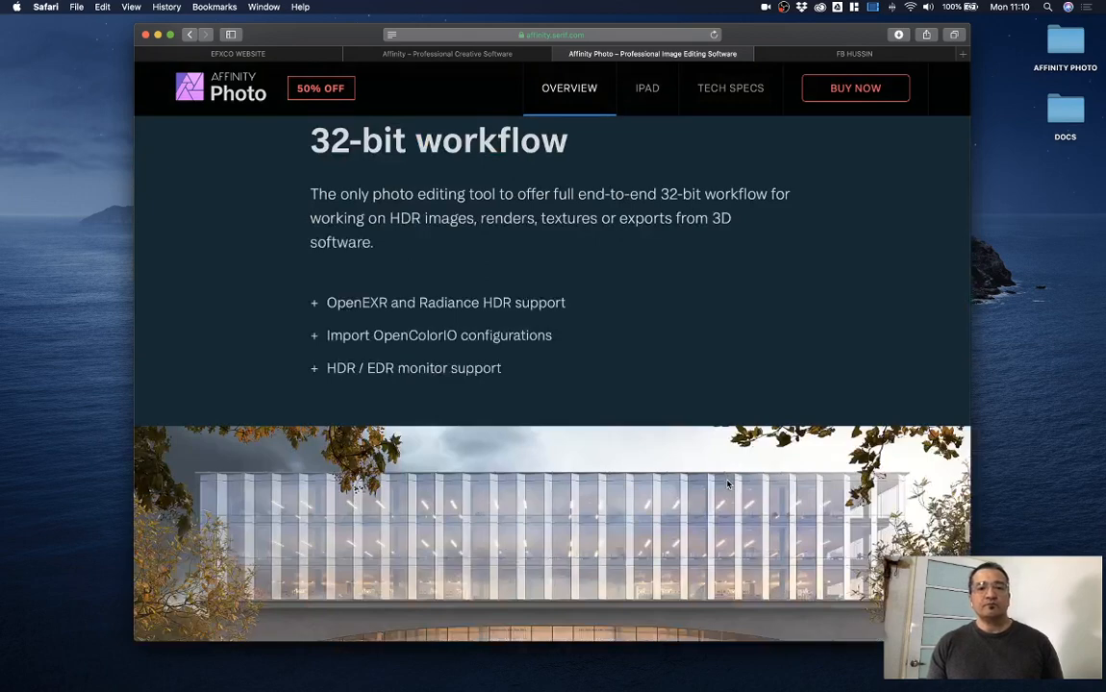
scroll(728, 485, "down", 10)
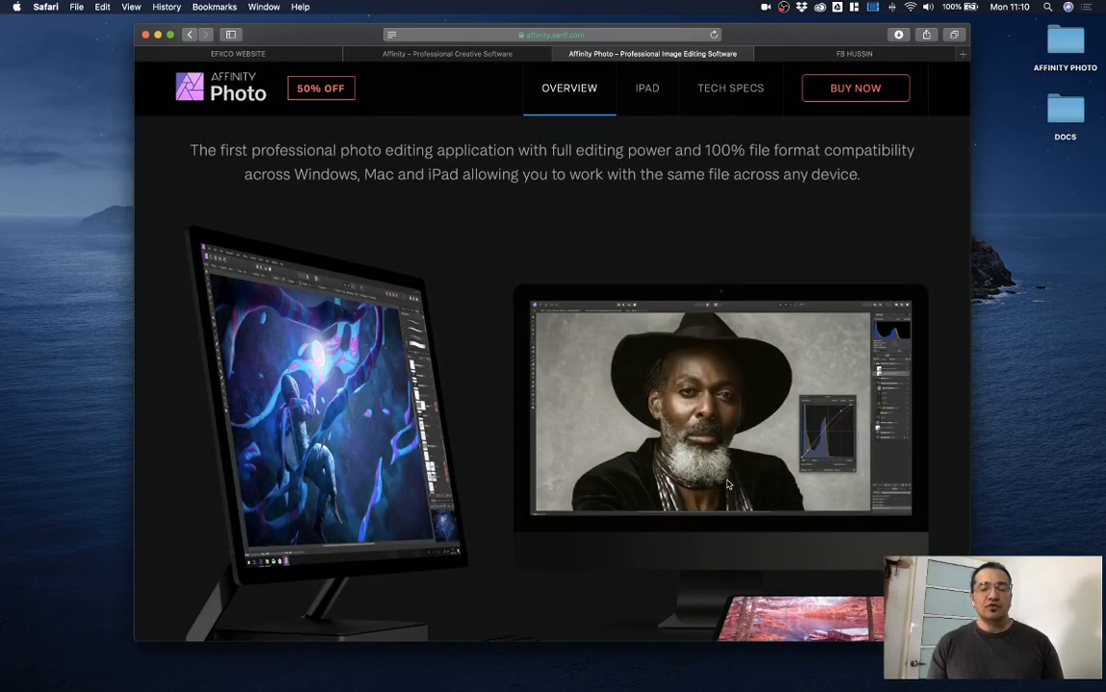
Step: Scroll past Best-in-class PSD Import/Export to the Mac and Windows Buy now section at MYR104.90
scroll(728, 484, "down", 3)
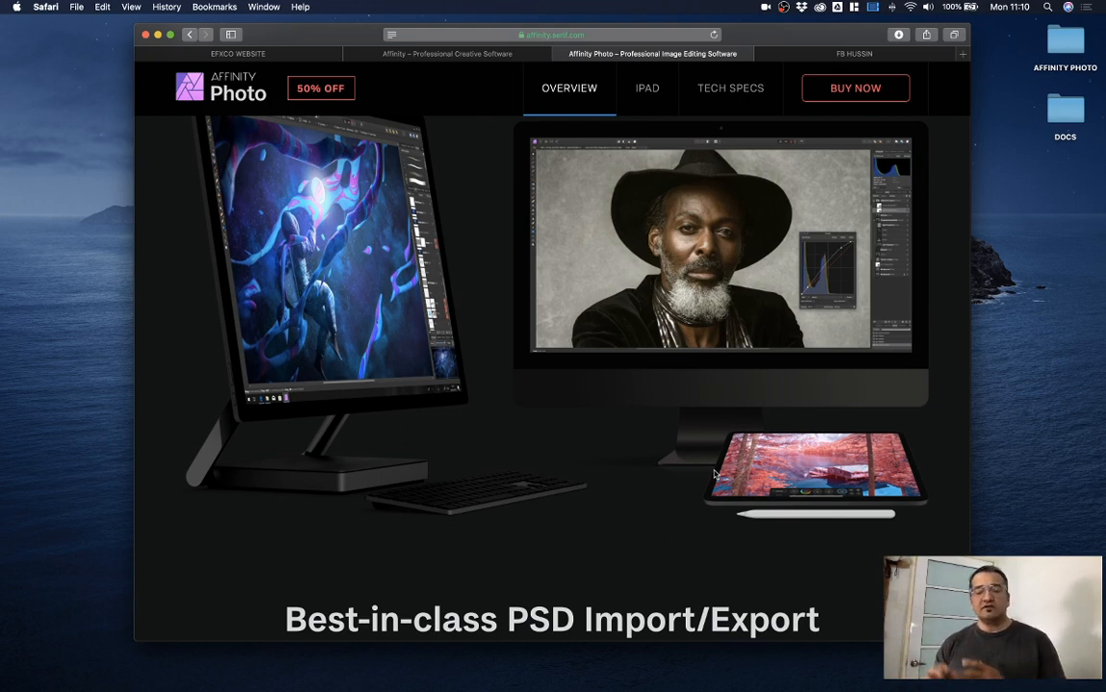
scroll(715, 474, "down", 8)
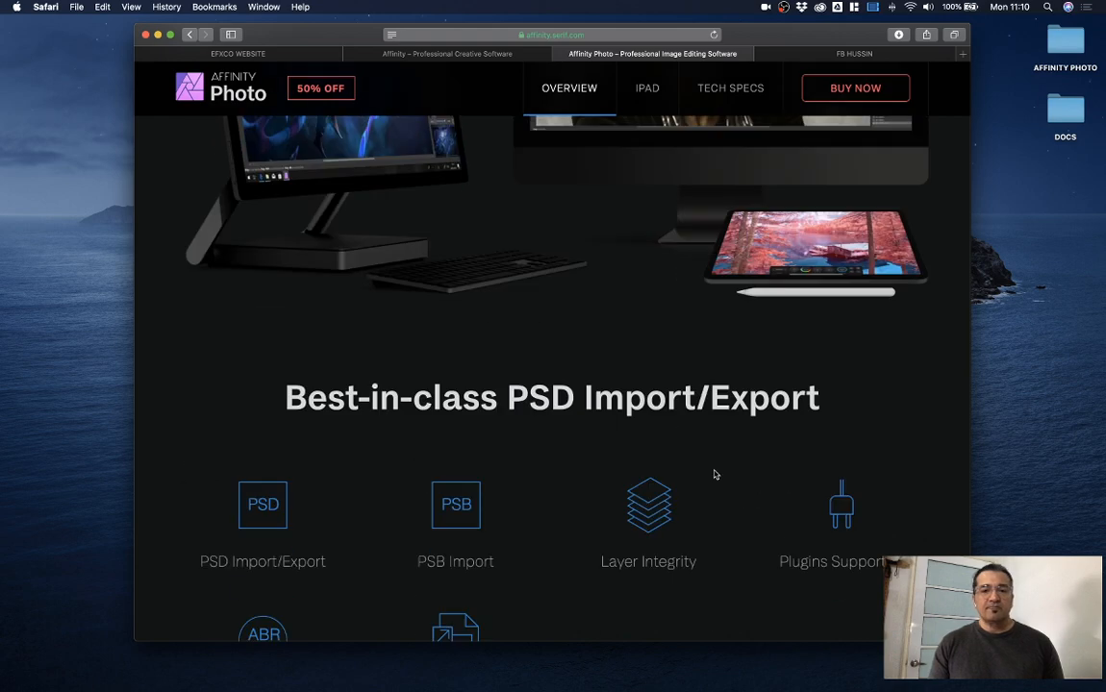
scroll(714, 474, "down", 2)
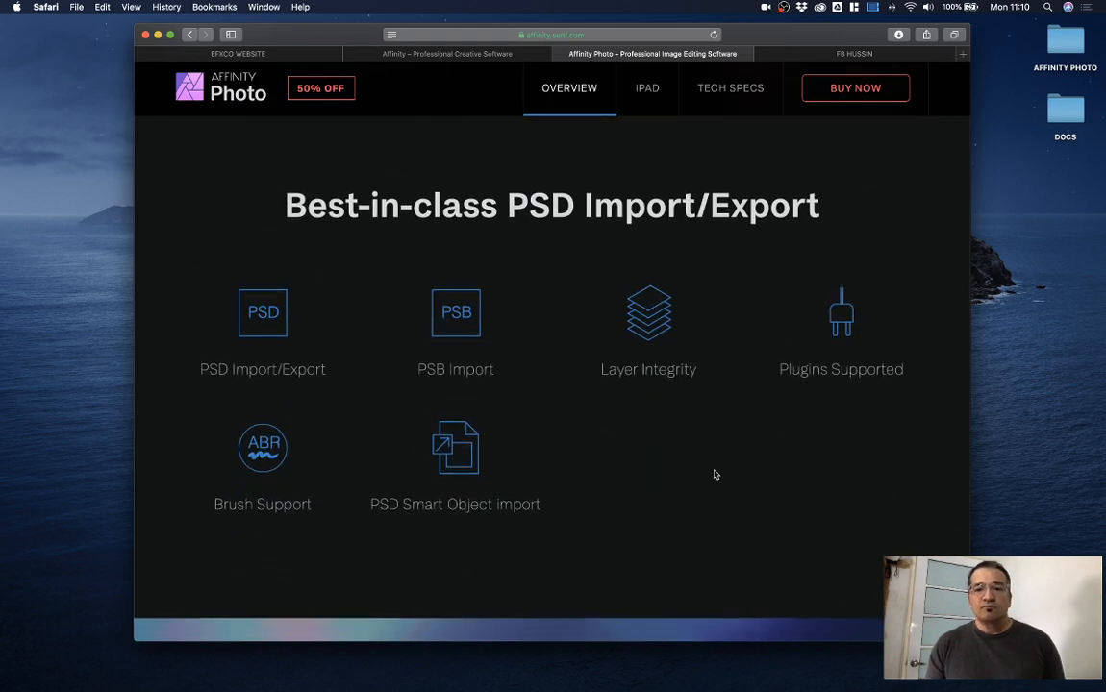
scroll(714, 474, "down", 12)
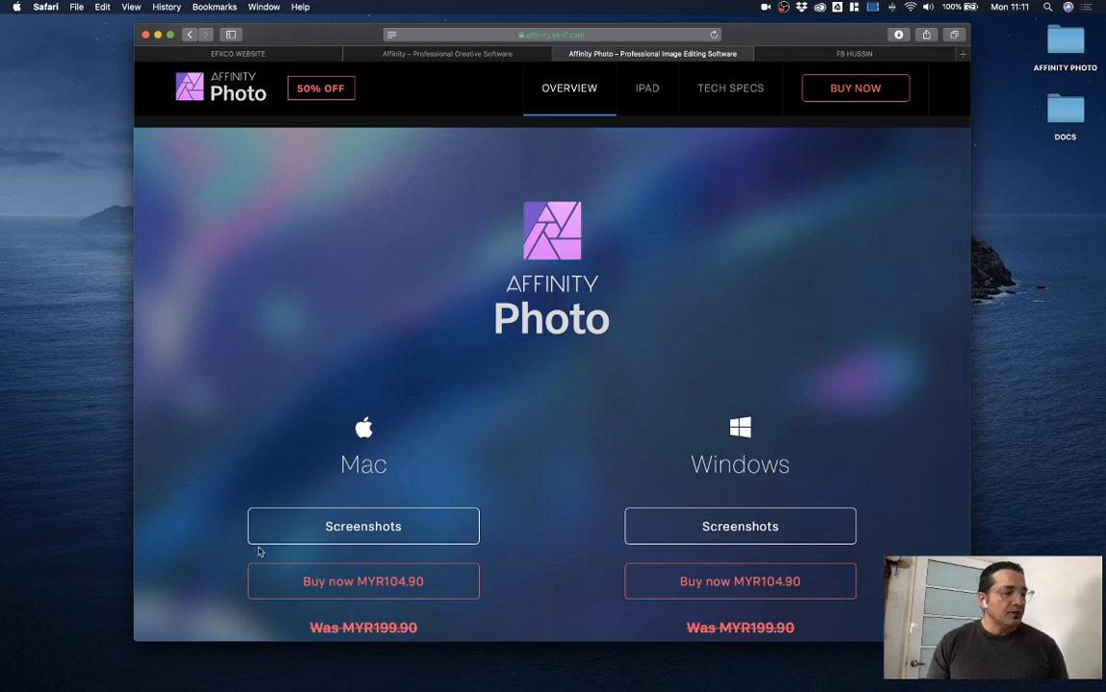
Step: Launch Affinity Photo from the Dock, bringing up the Laguna portrait document
mouse_move(615, 685)
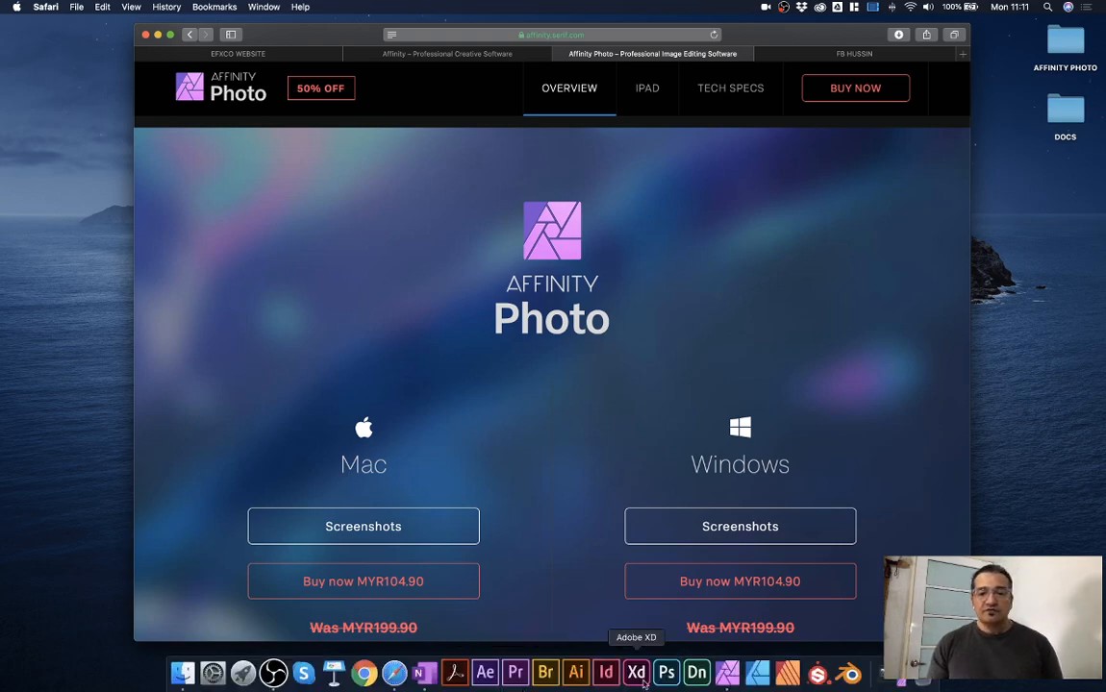
left_click(726, 673)
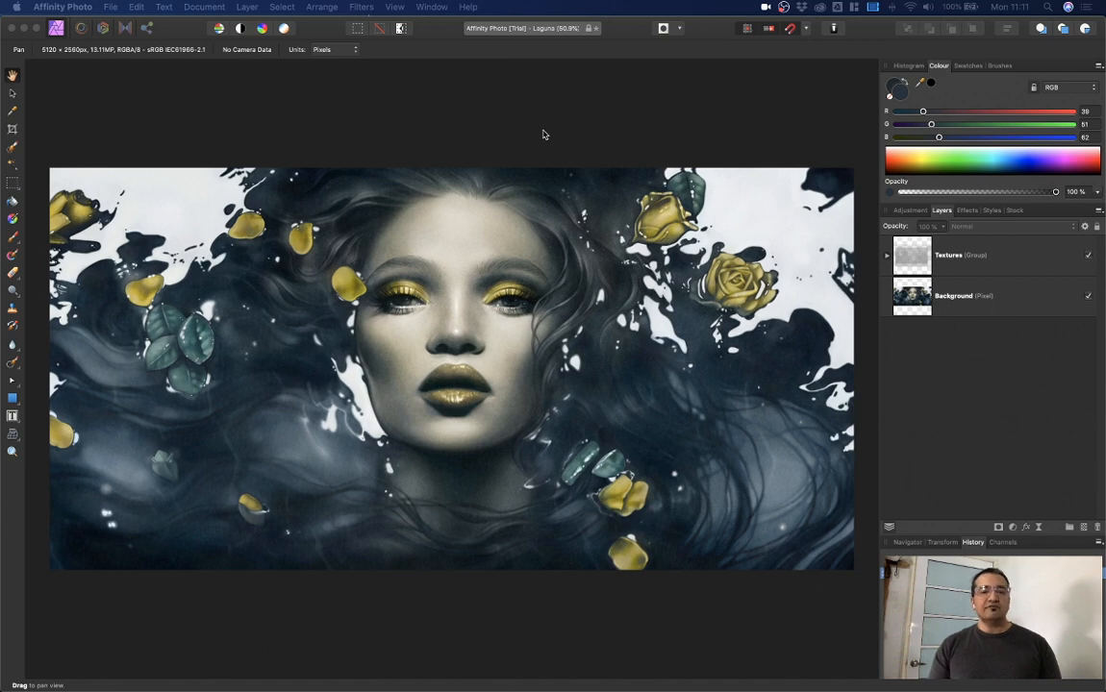
left_click(114, 9)
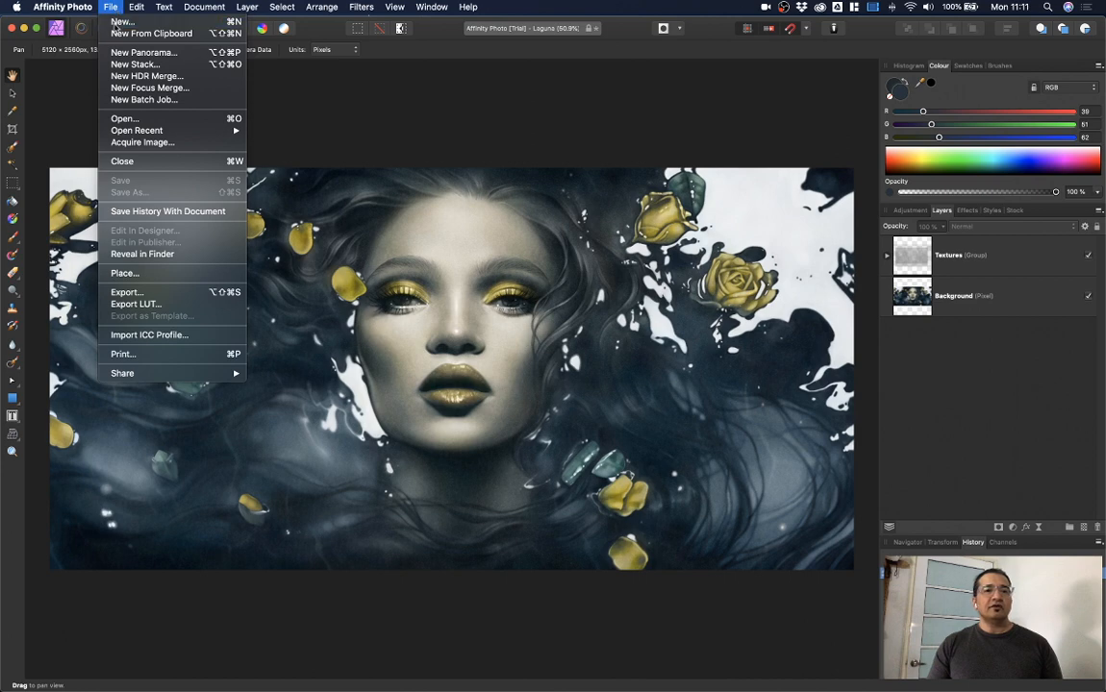
left_click(122, 21)
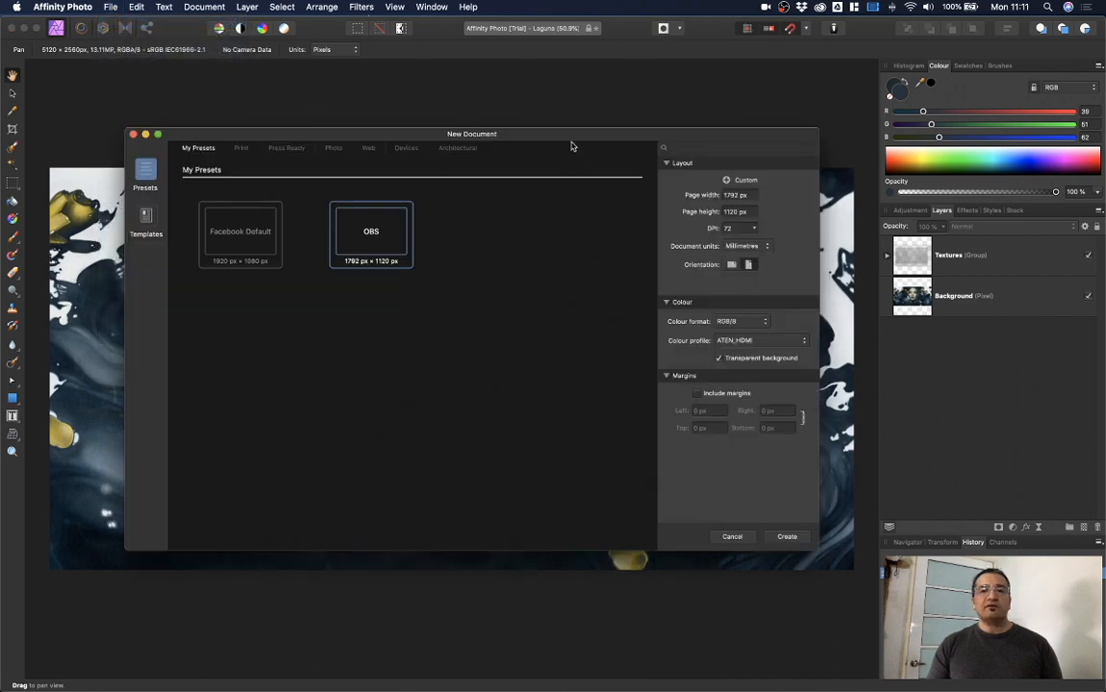
left_click_drag(573, 143, 584, 119)
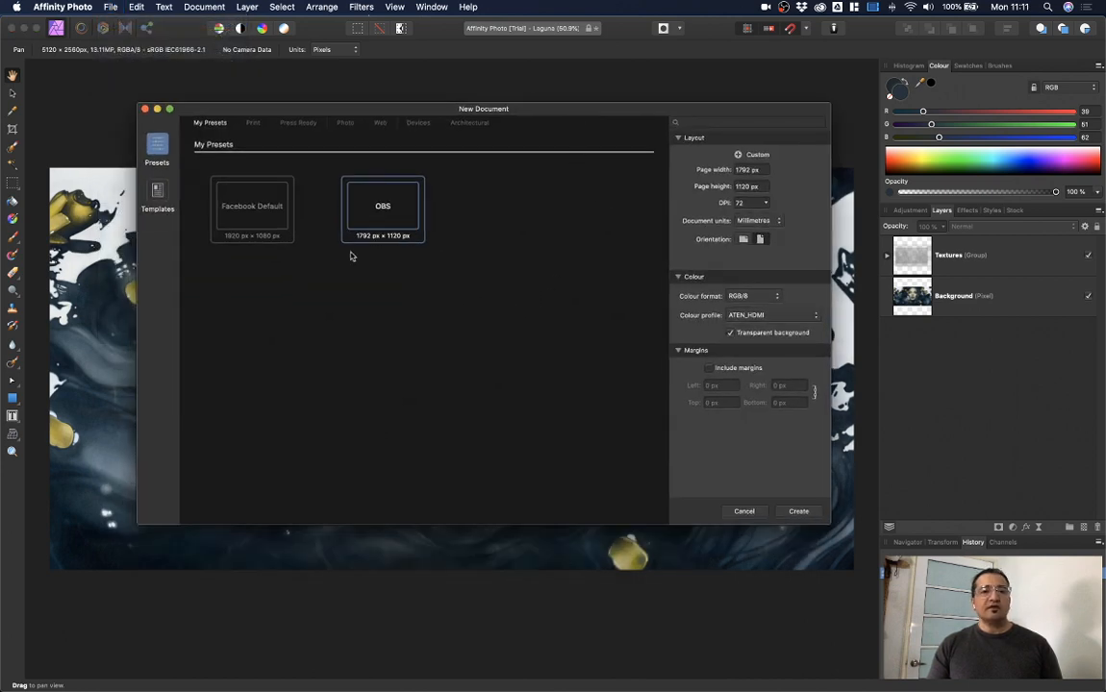
left_click(252, 122)
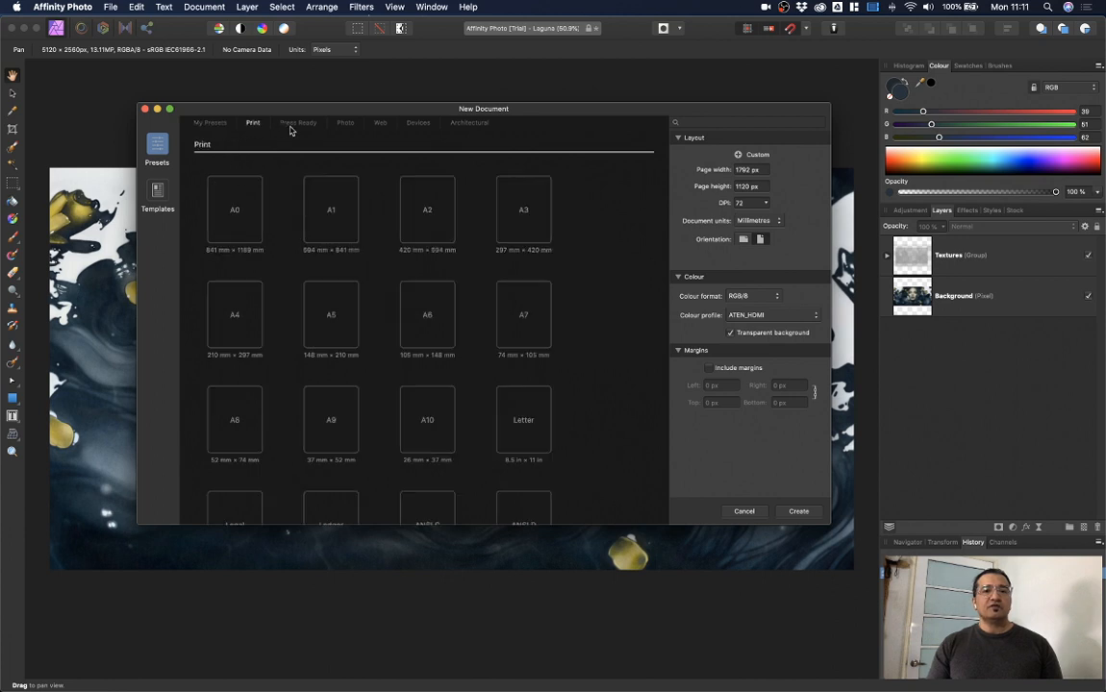
left_click(298, 122)
left_click(346, 122)
left_click(380, 122)
left_click(418, 122)
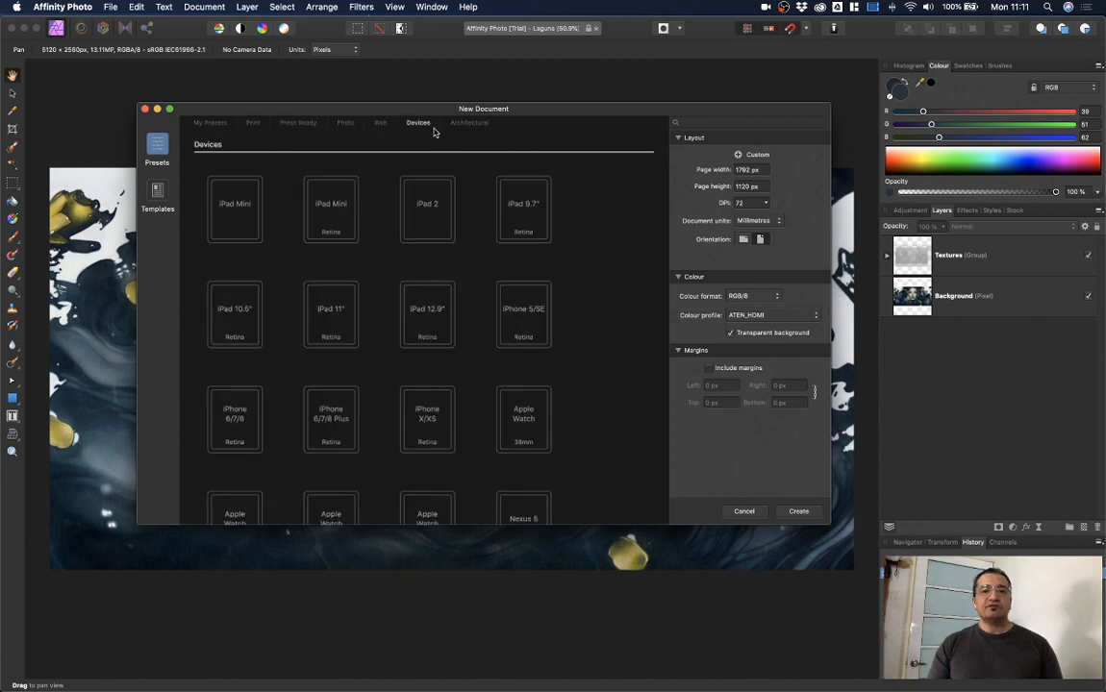
left_click(470, 122)
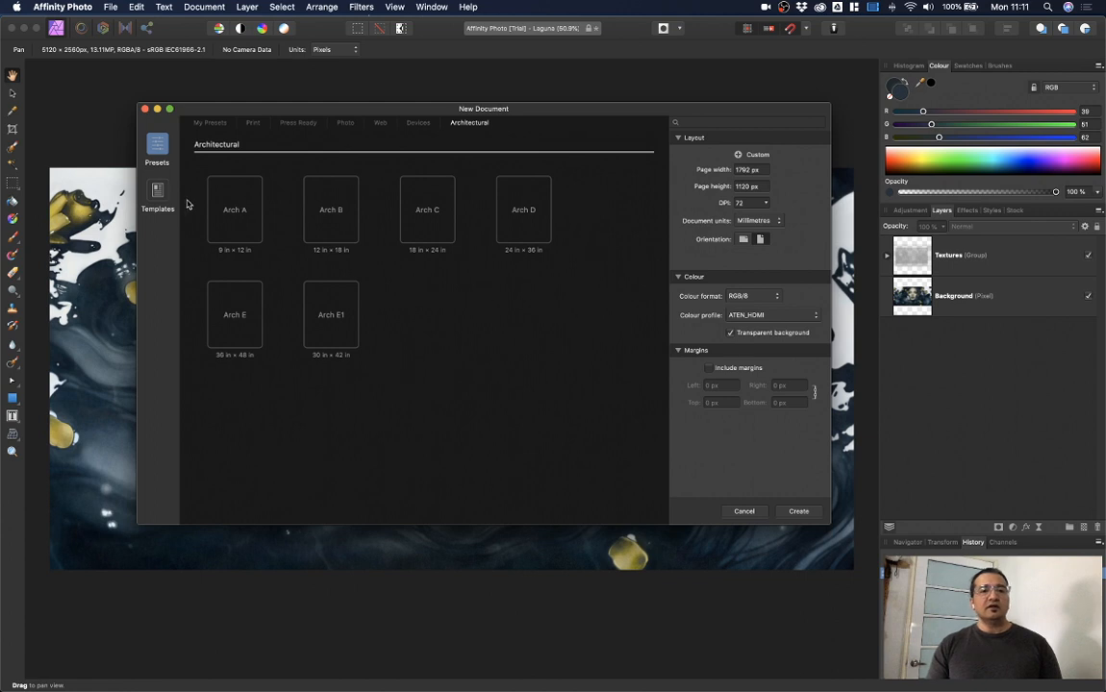
left_click(158, 189)
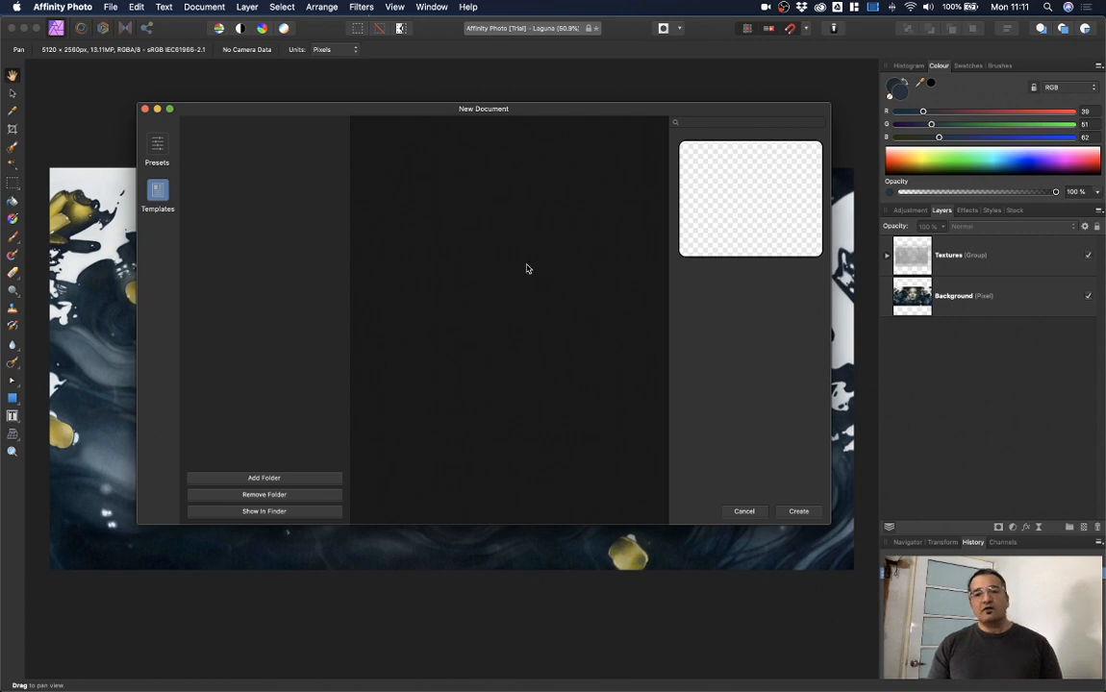
left_click(744, 512)
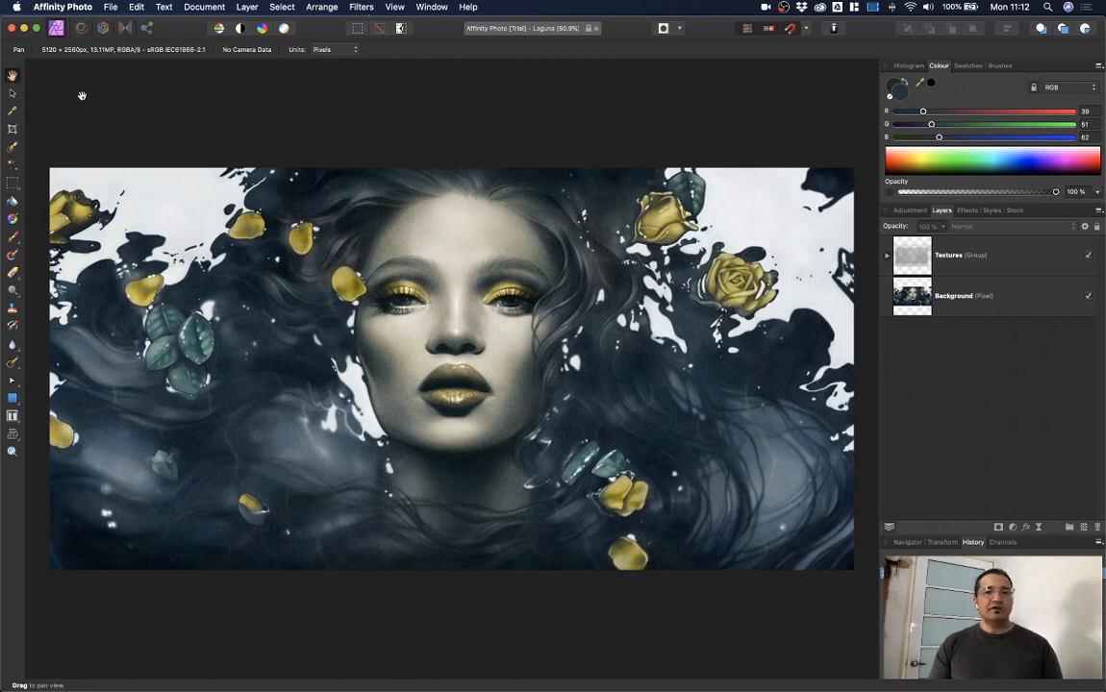
Step: Select the Colour Picker tool and view the Histogram, Colour and Swatches panels
left_click(12, 95)
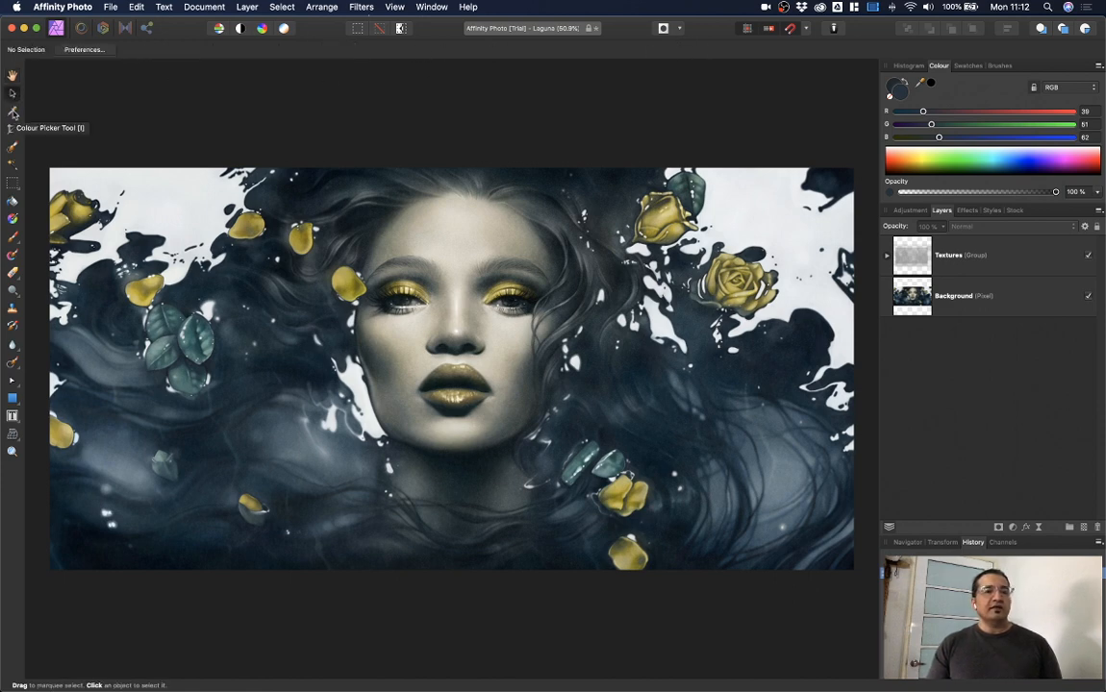
left_click(13, 111)
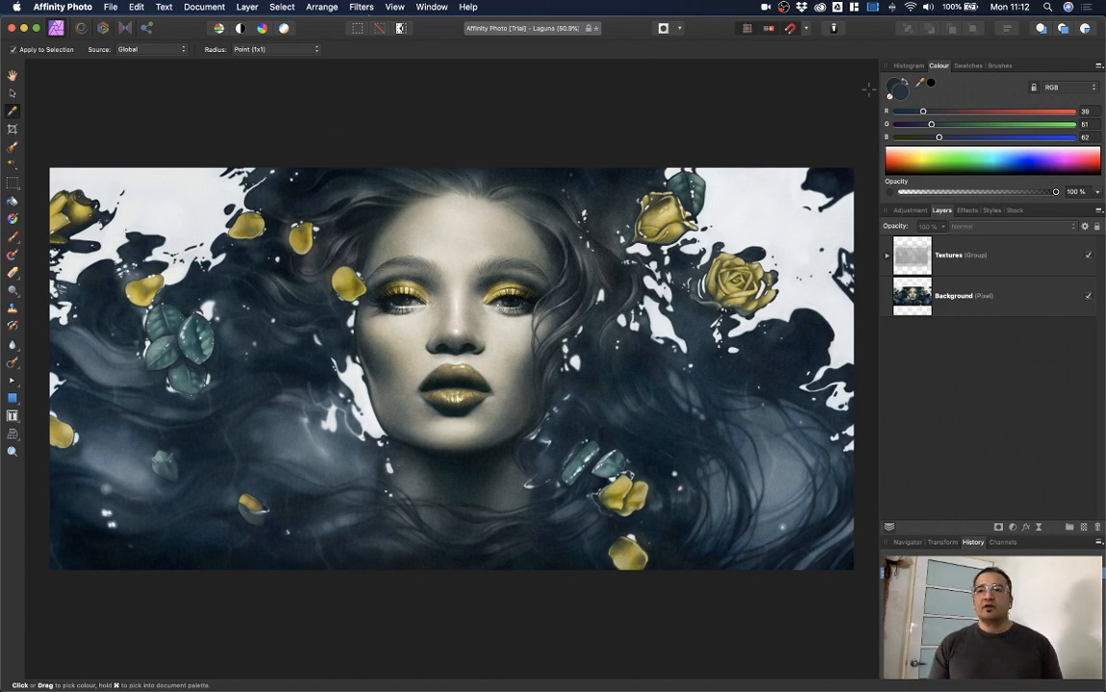
left_click(910, 67)
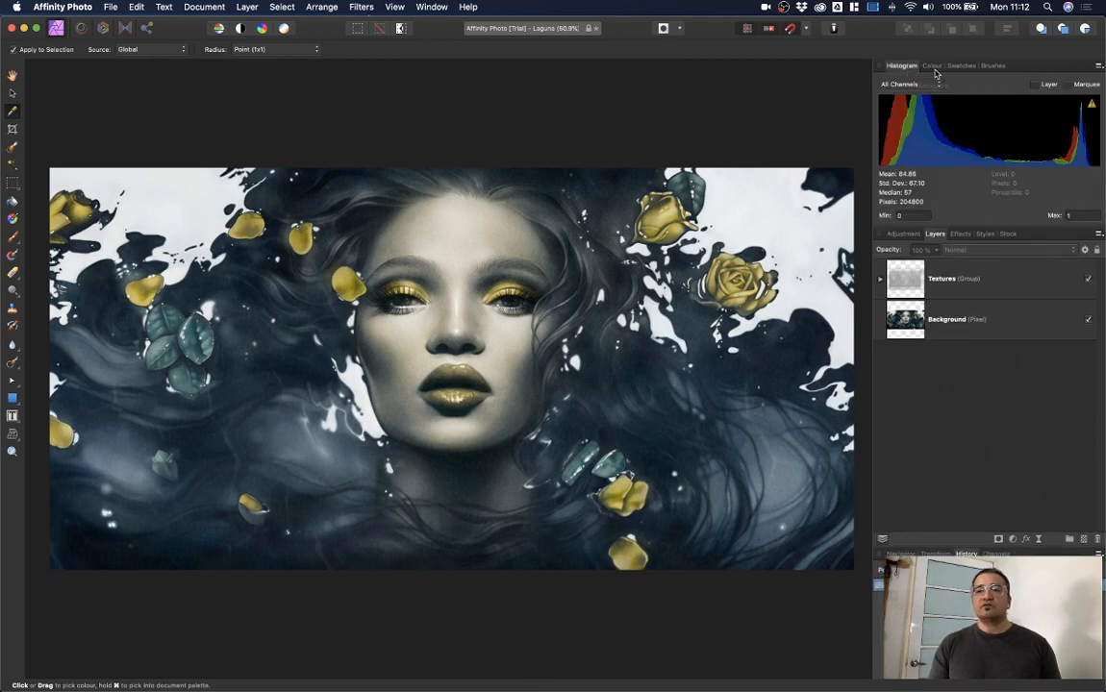
left_click(934, 67)
left_click(957, 68)
Step: Browse the Sprays and Spatters brushes, Adjustment, Layers, Effects and Styles panels, ending on Unsplash Stock
left_click(998, 67)
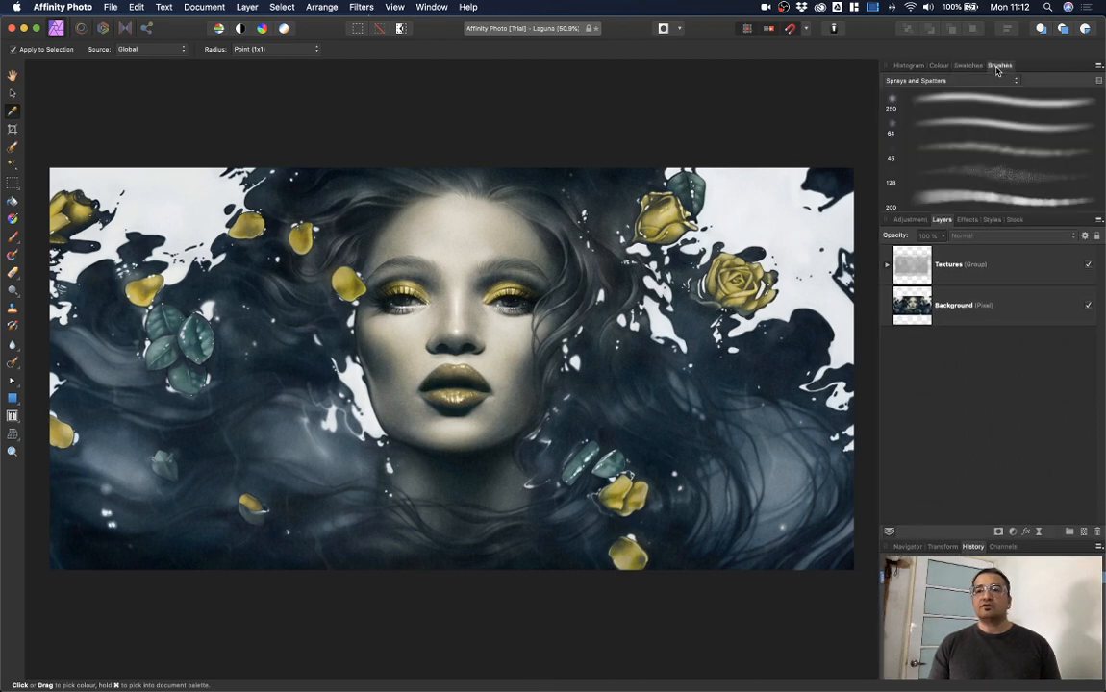
left_click(916, 221)
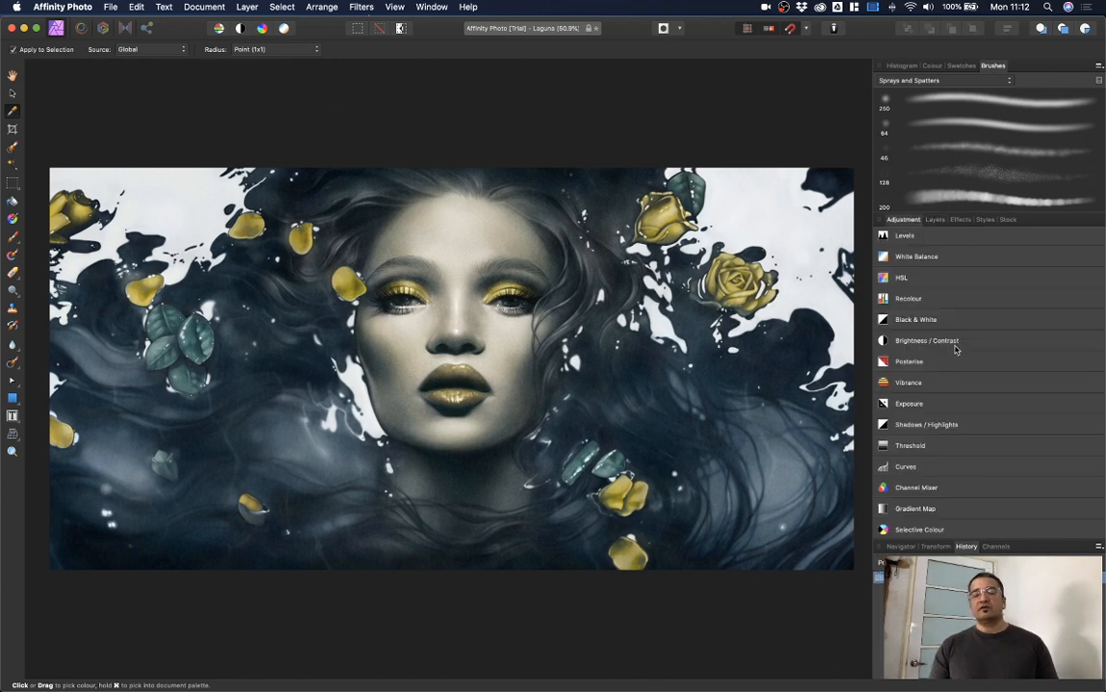
left_click(935, 220)
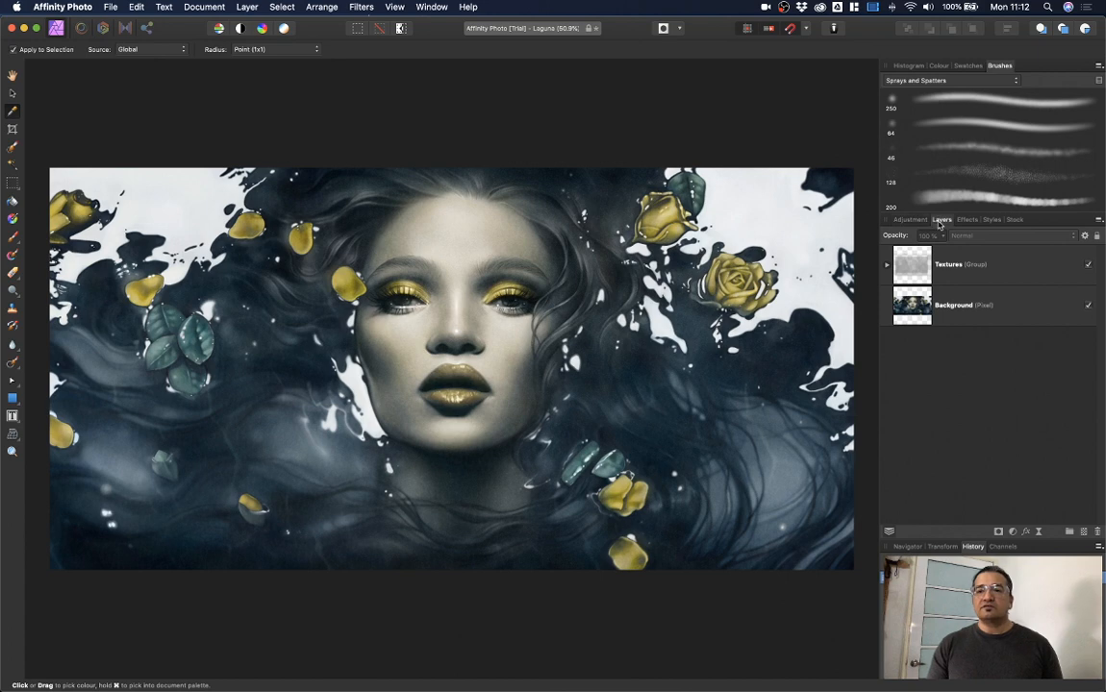
left_click(967, 222)
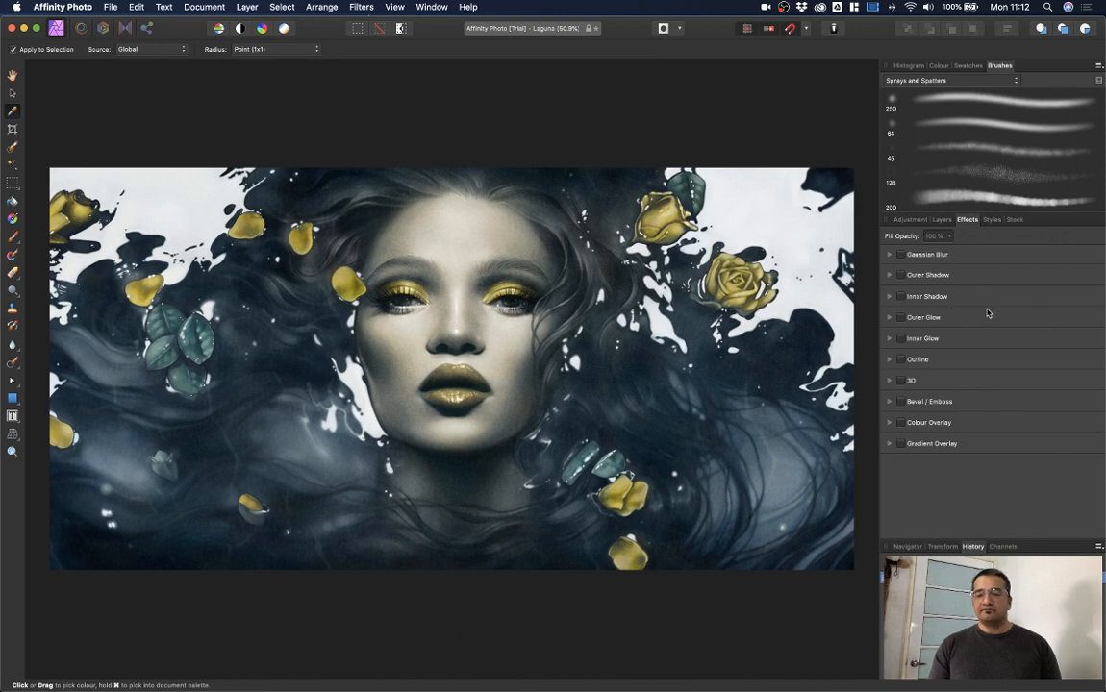
left_click(990, 222)
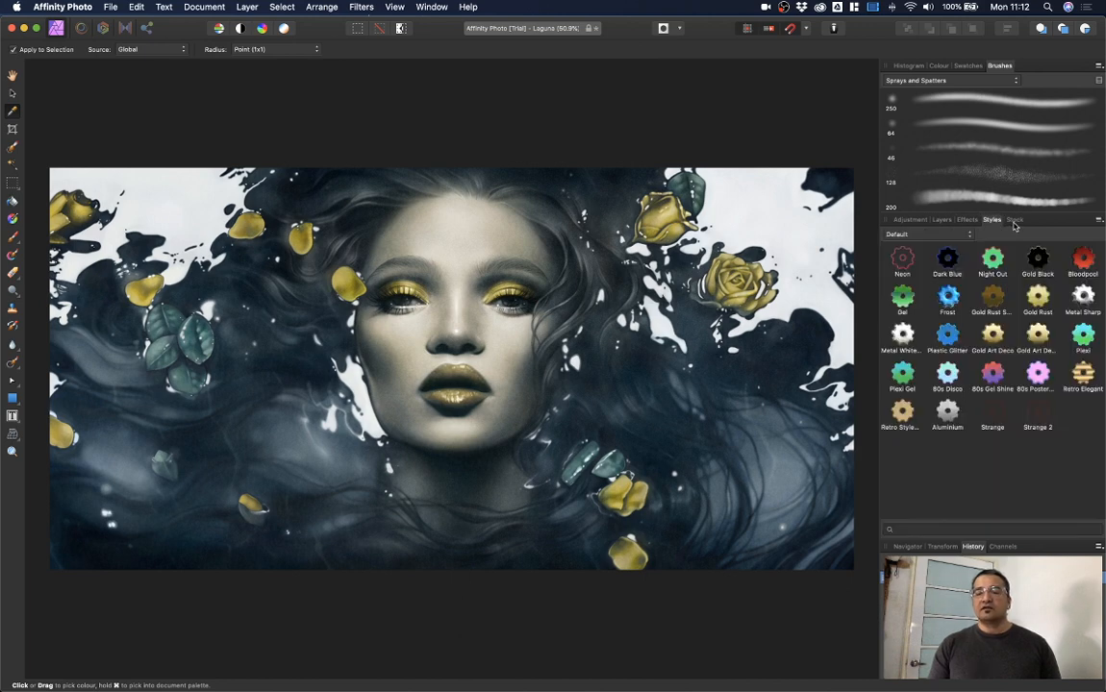
left_click(1014, 221)
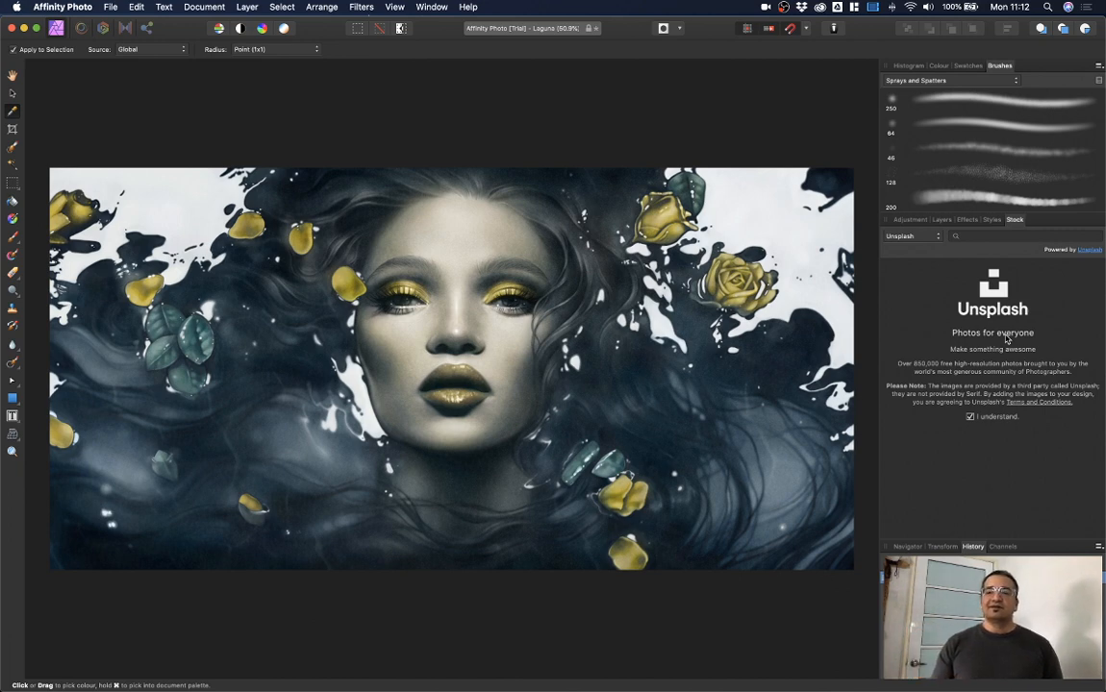
left_click(1007, 236)
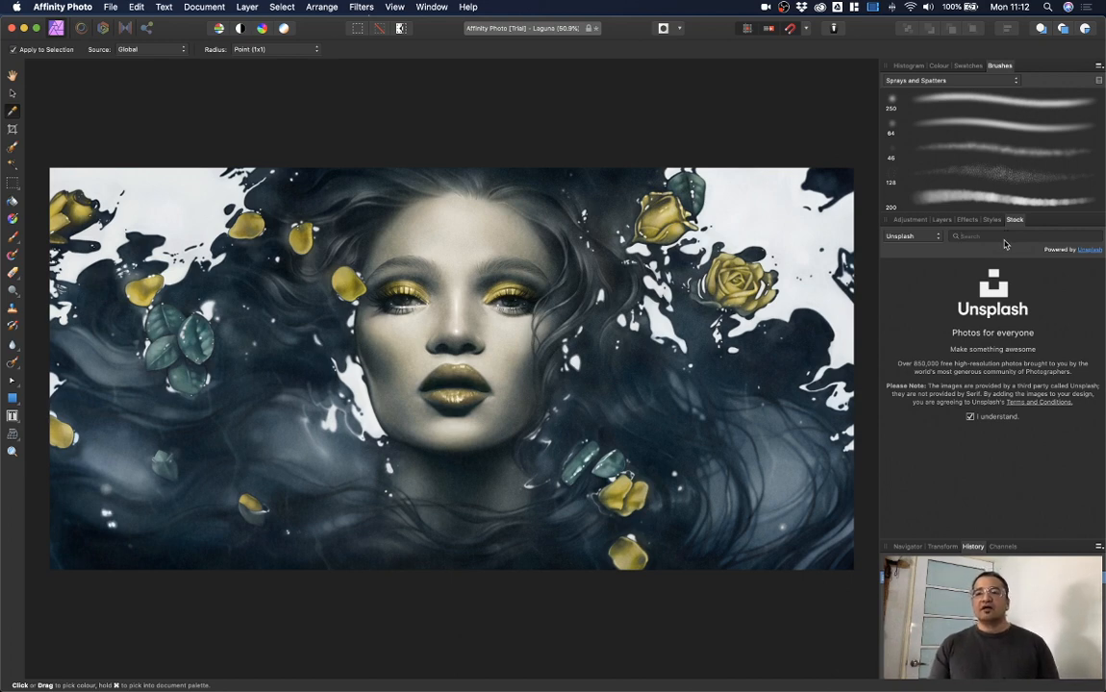
left_click(904, 236)
left_click(919, 246)
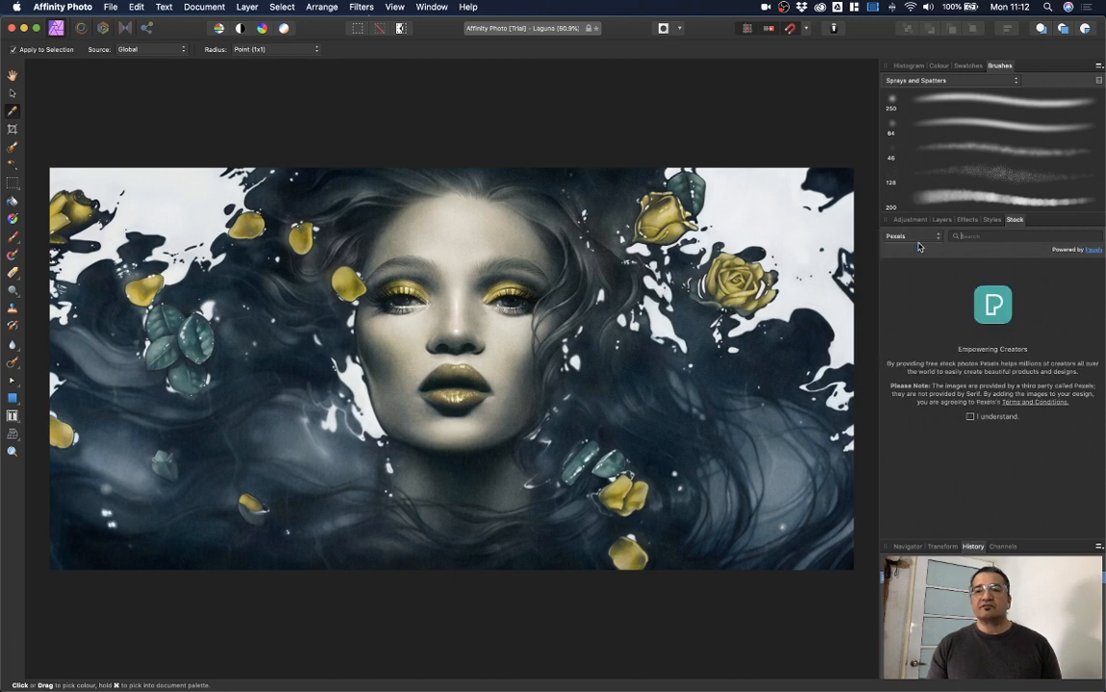
left_click(918, 241)
left_click(919, 250)
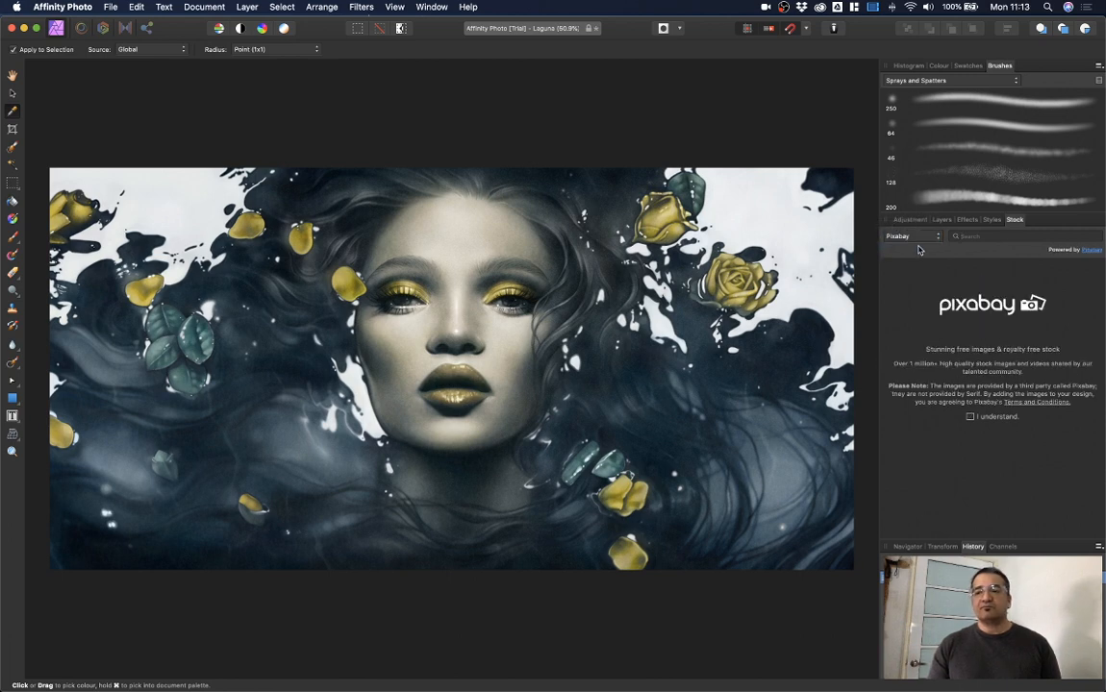
left_click(916, 237)
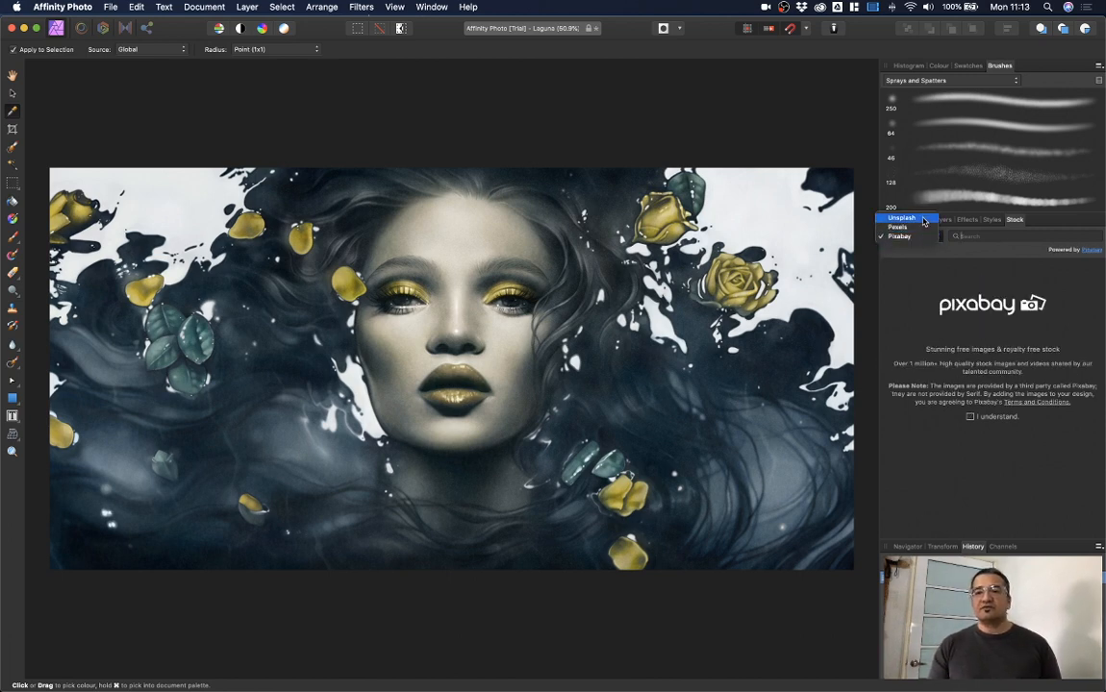
left_click(923, 219)
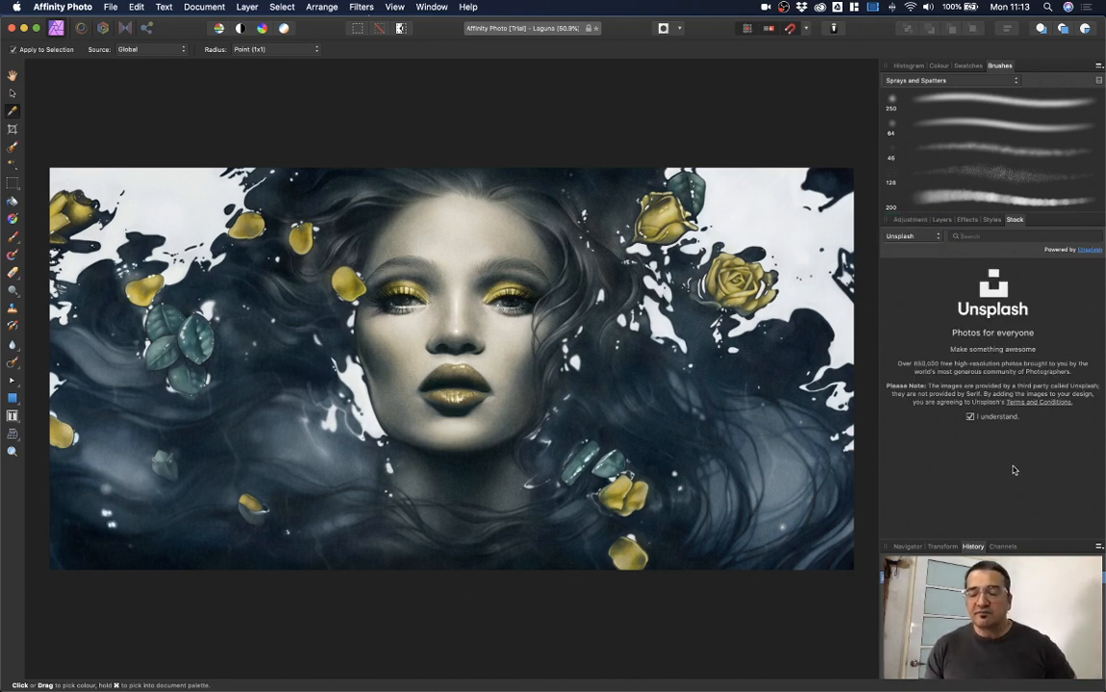
left_click(908, 547)
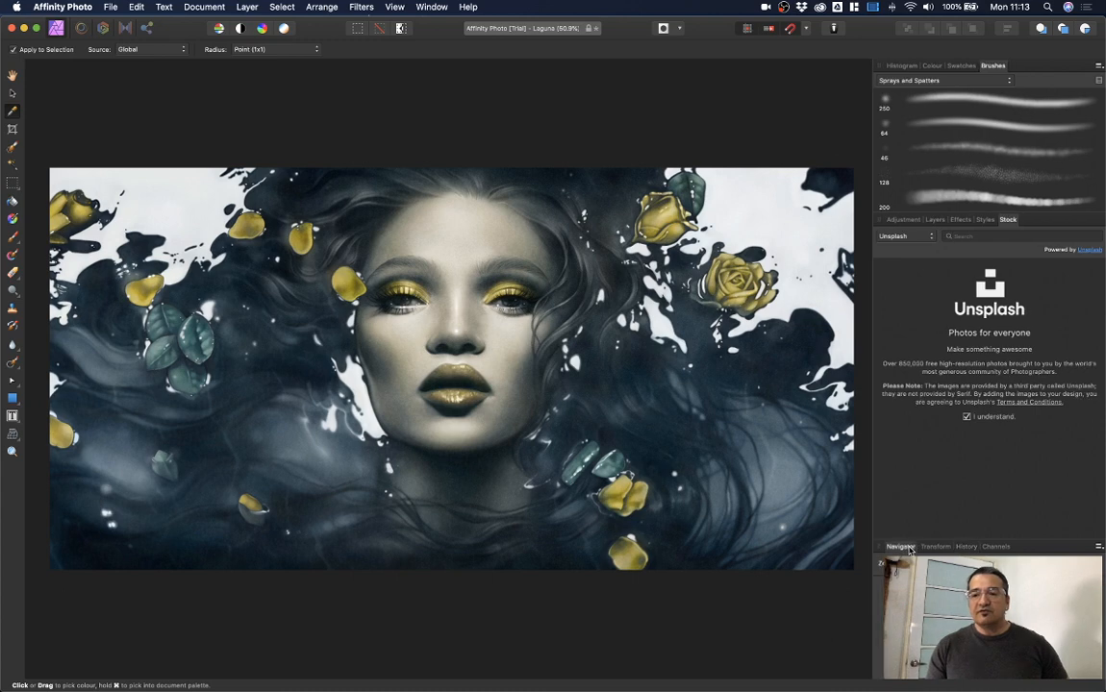
left_click(967, 547)
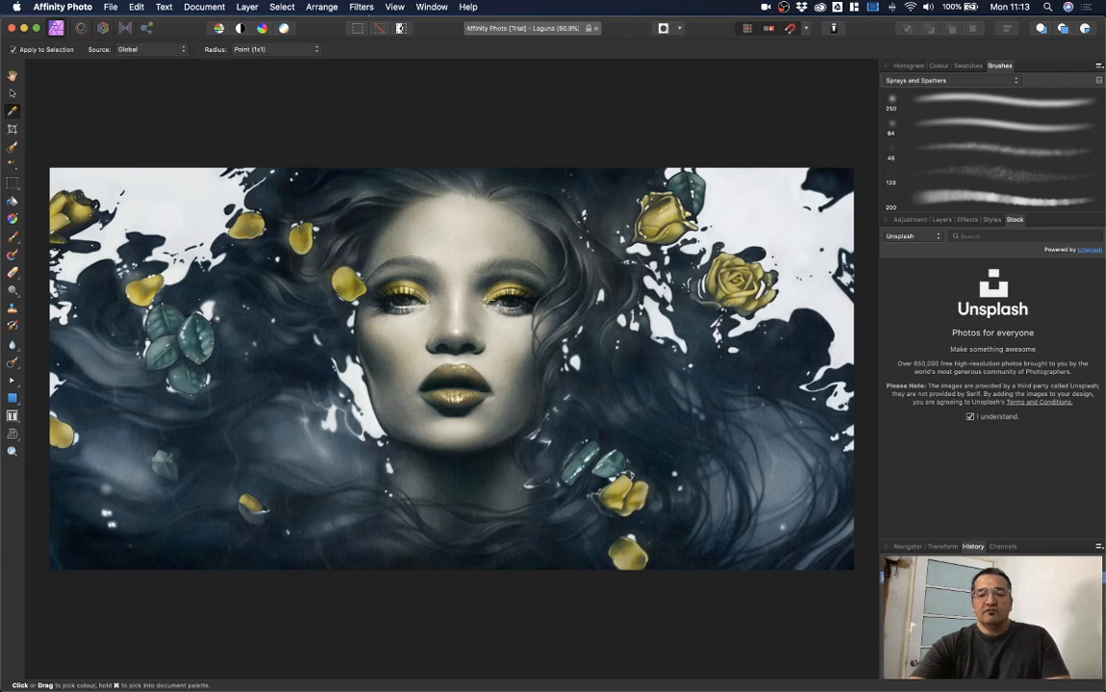
key("super+1")
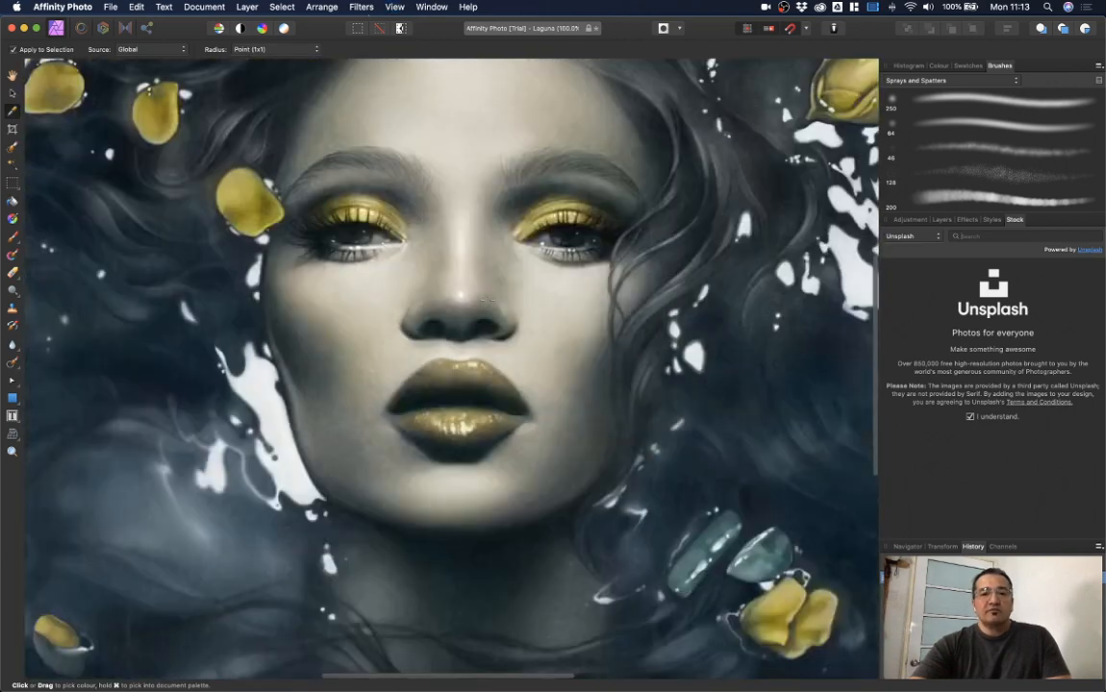
key("super+minus")
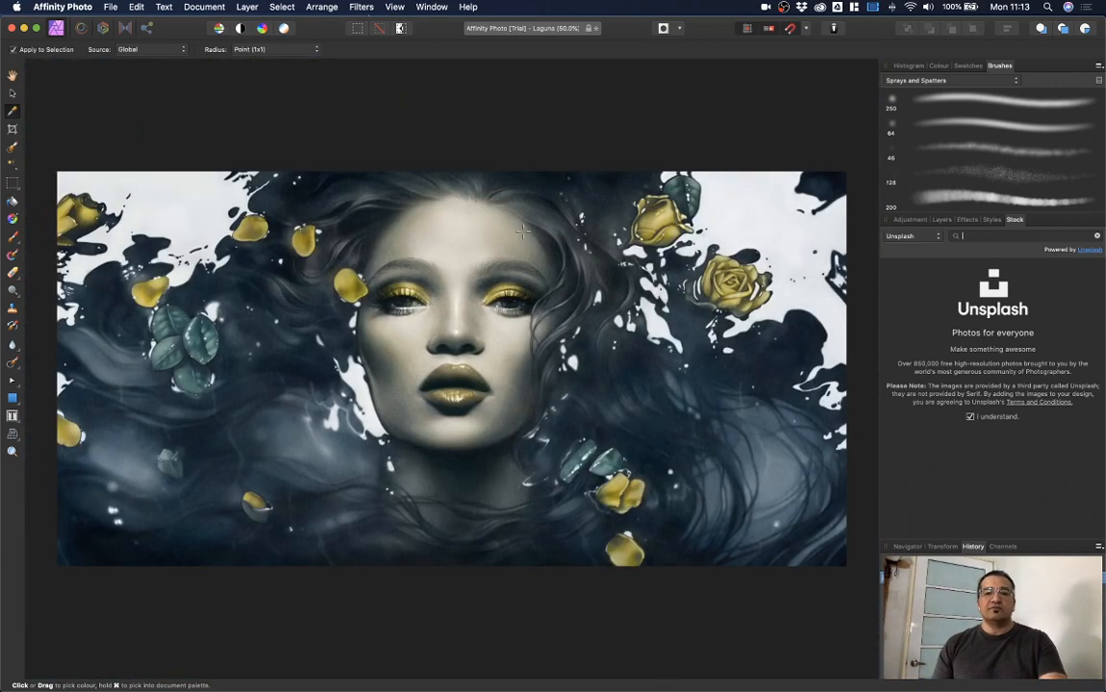
left_click(13, 76)
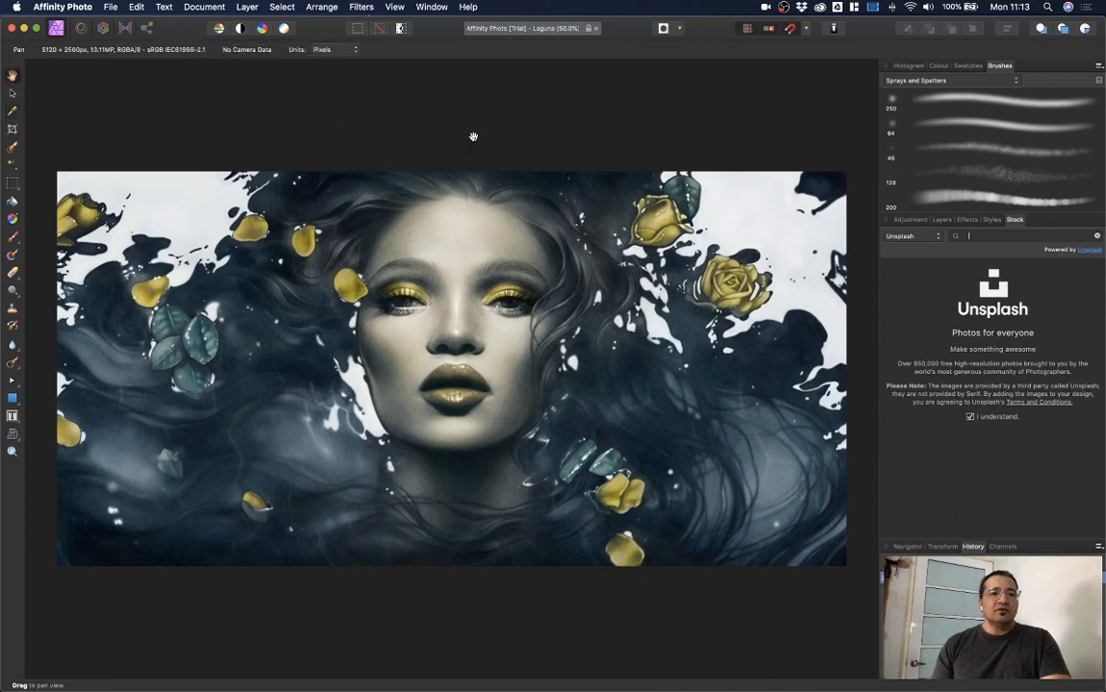
left_click_drag(486, 271, 490, 296)
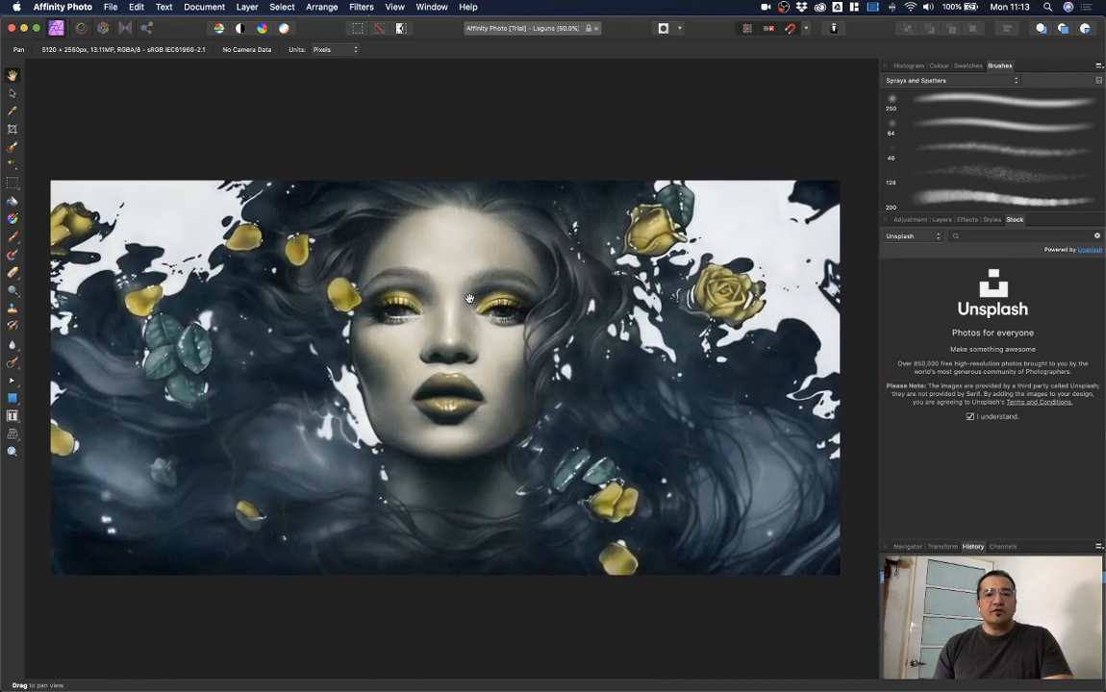
left_click_drag(504, 254, 523, 253)
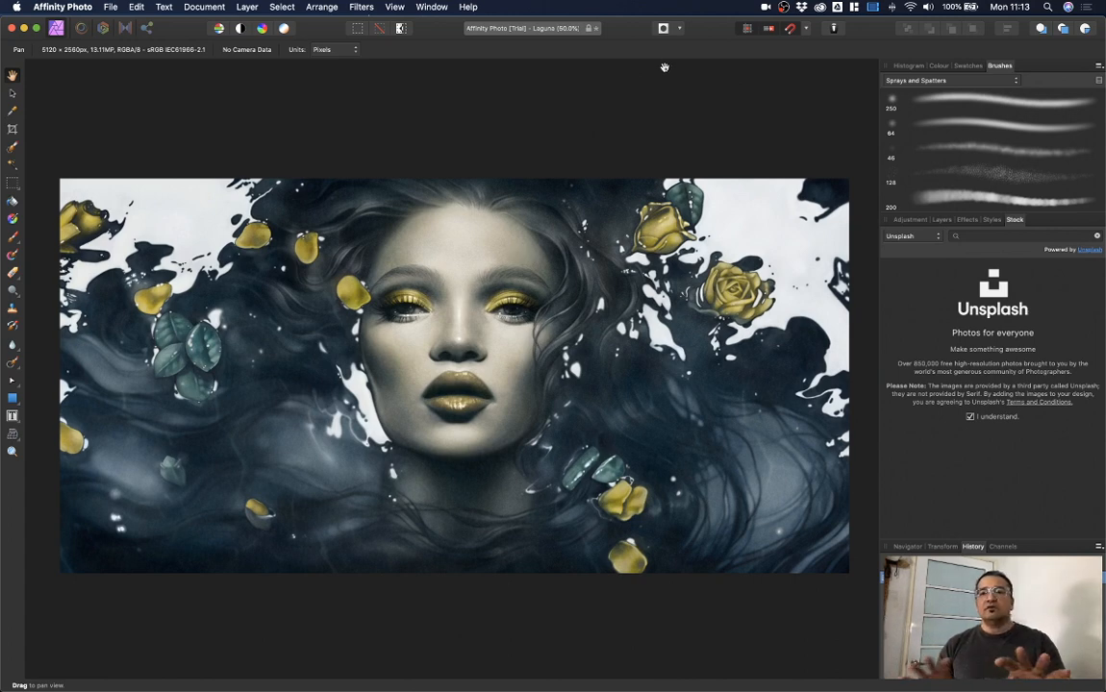
Step: Float the Histogram, Swatches and Colour panels off the studio
left_click_drag(908, 65, 644, 84)
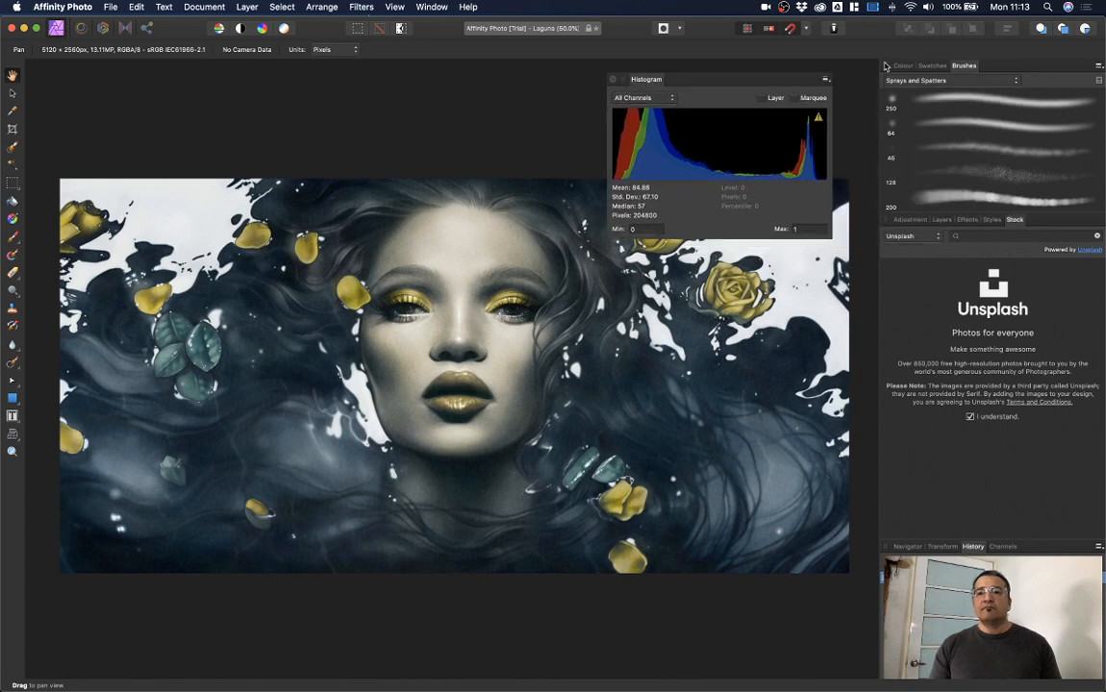
mouse_move(932, 65)
left_mouse_down()
mouse_move(827, 60)
mouse_move(679, 281)
left_mouse_up()
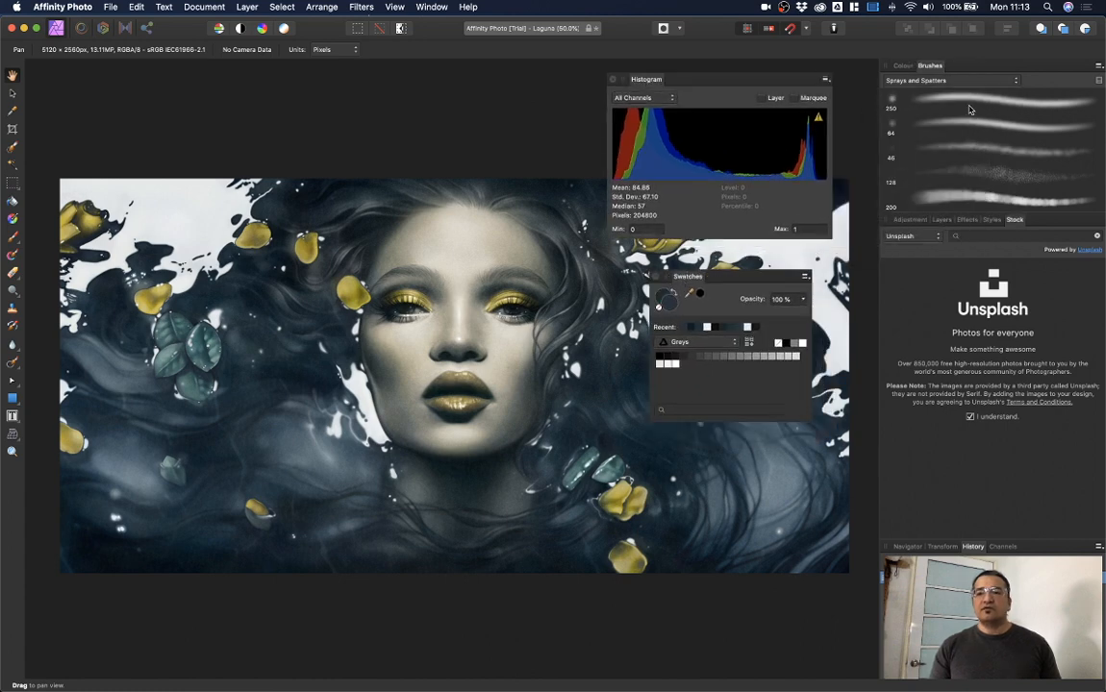
mouse_move(906, 73)
left_mouse_down()
mouse_move(812, 63)
mouse_move(132, 104)
left_mouse_up()
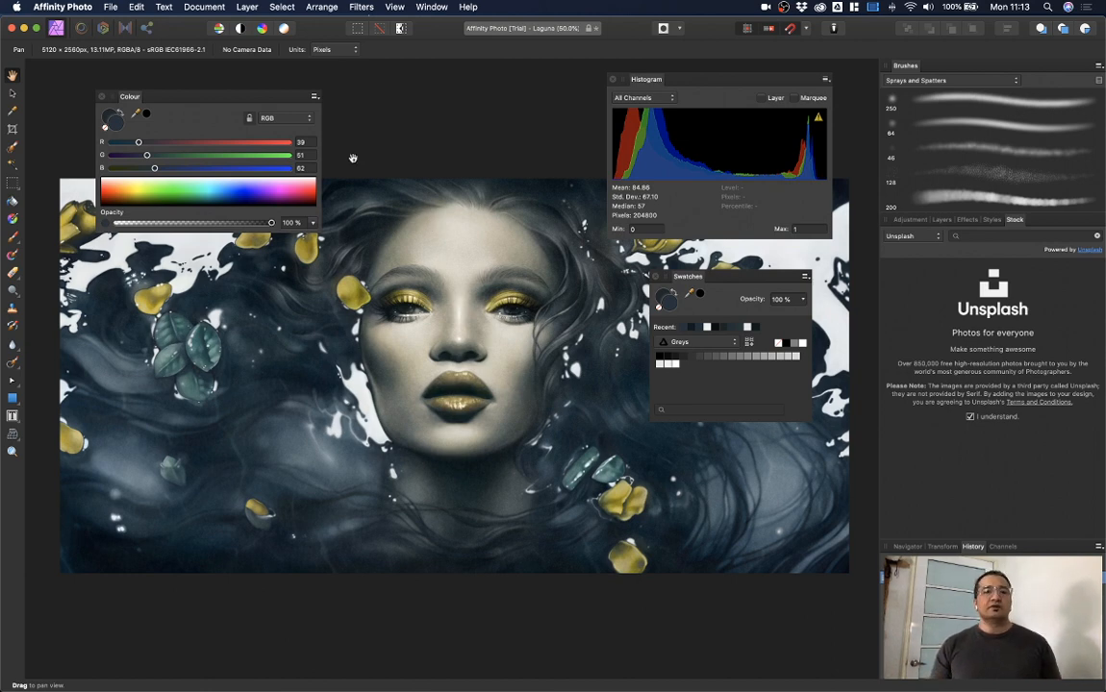
Step: Reset the studio to its default layout with View > Studio > Reset Studio and show Layers
left_click(395, 6)
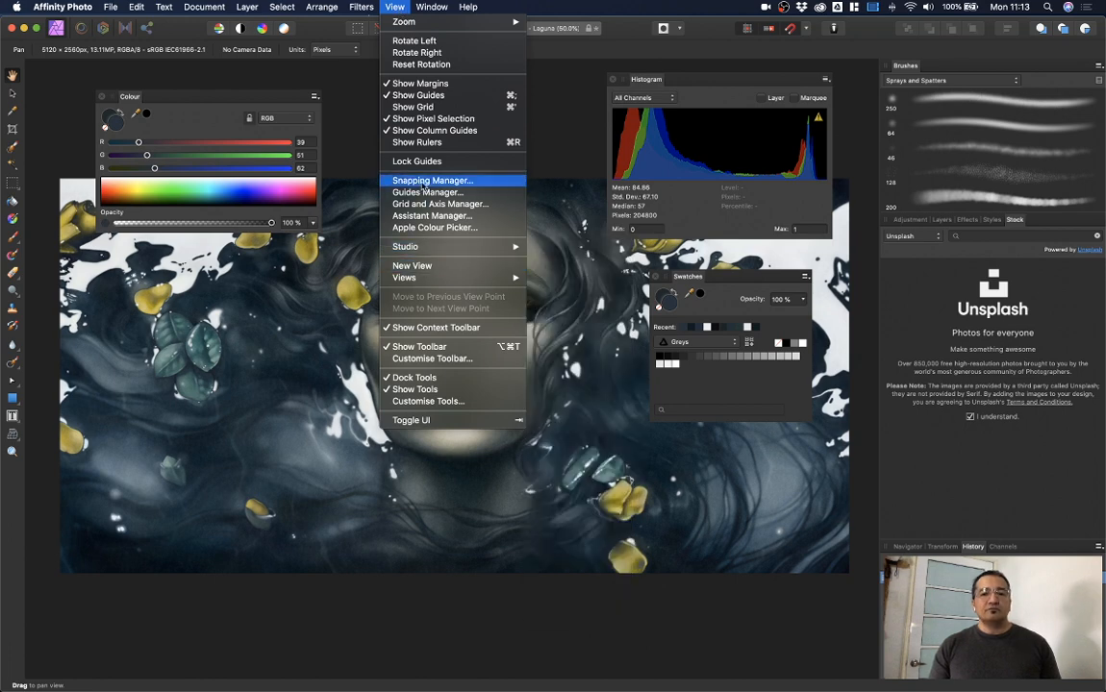
mouse_move(423, 246)
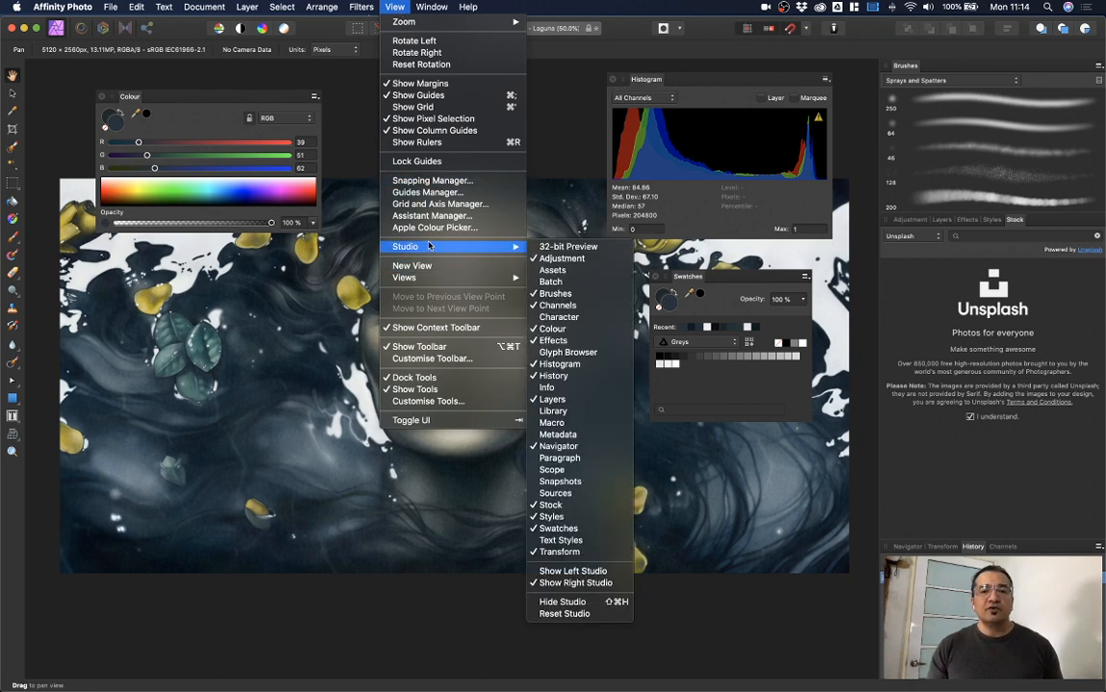
left_click(577, 615)
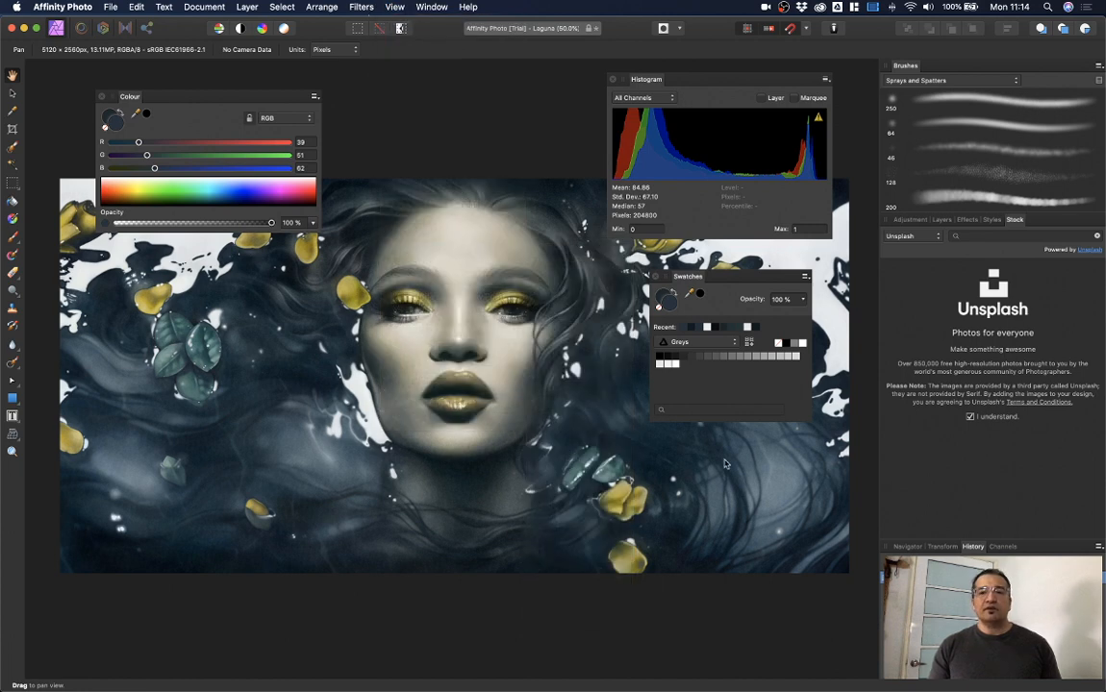
left_click(941, 233)
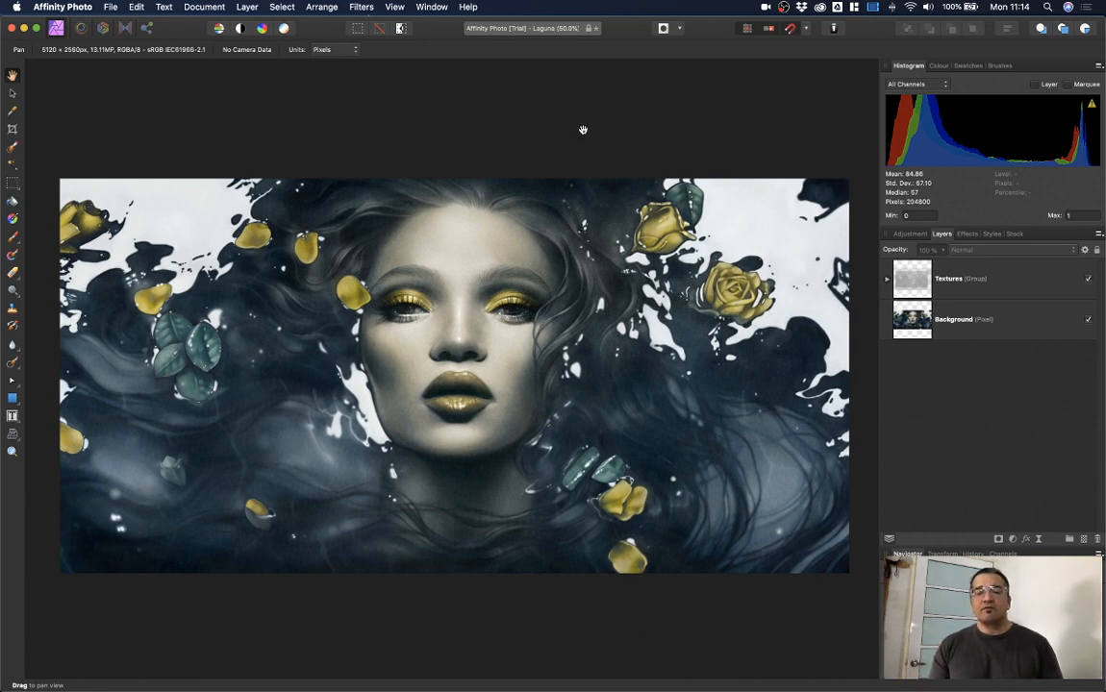
left_click(432, 7)
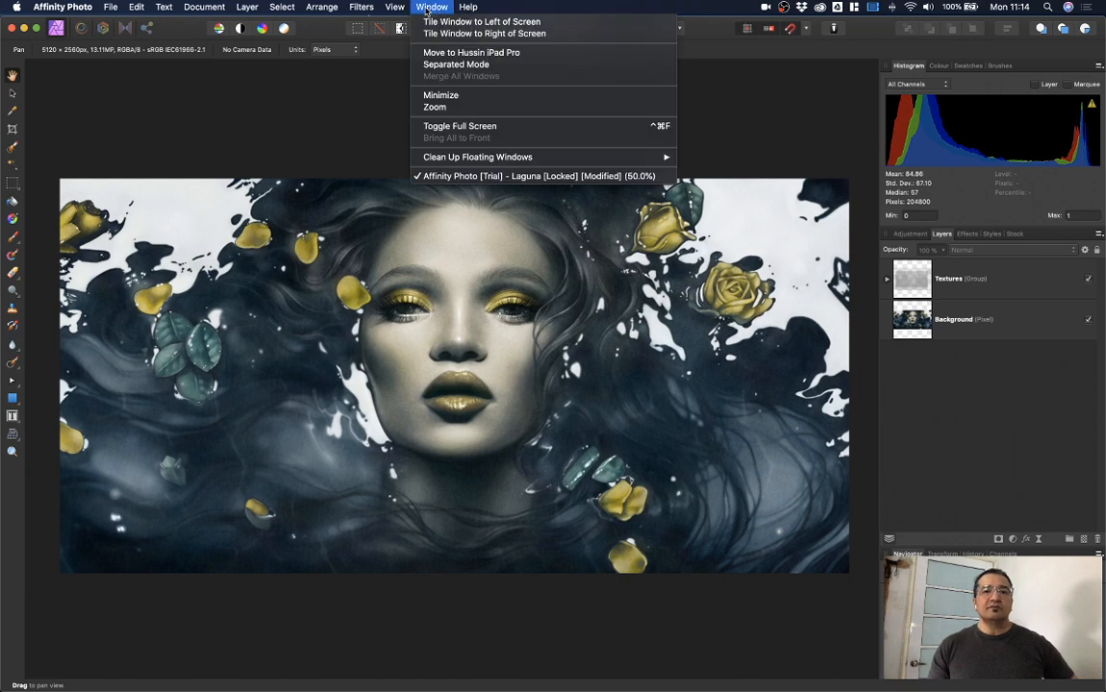
mouse_move(394, 8)
mouse_move(423, 248)
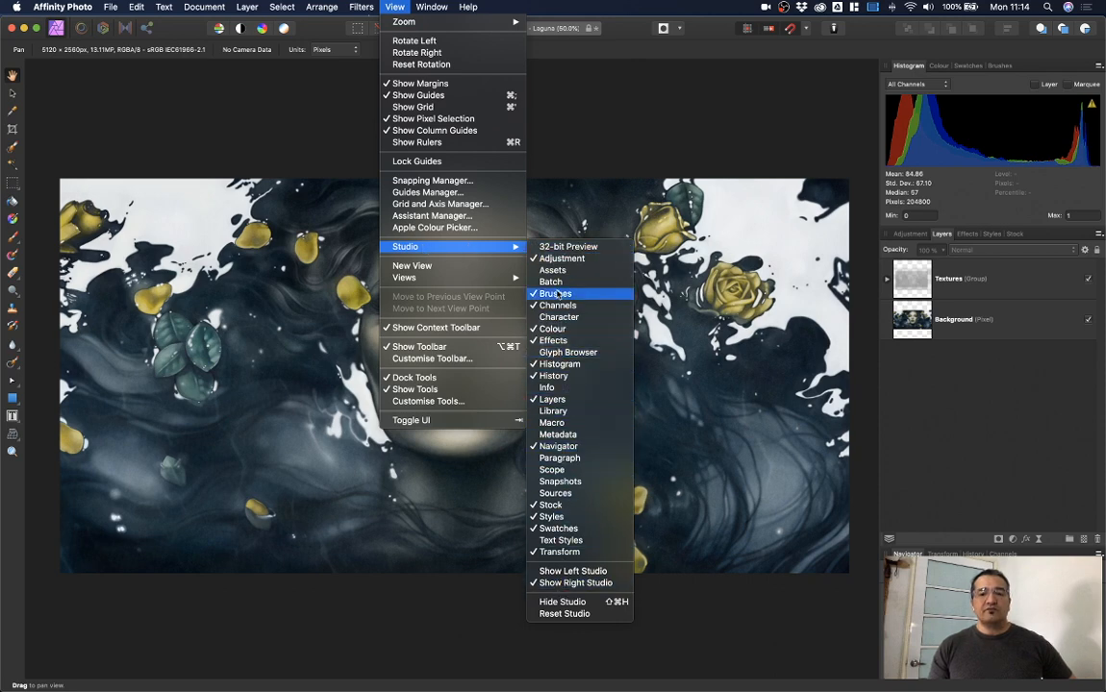
left_click(585, 143)
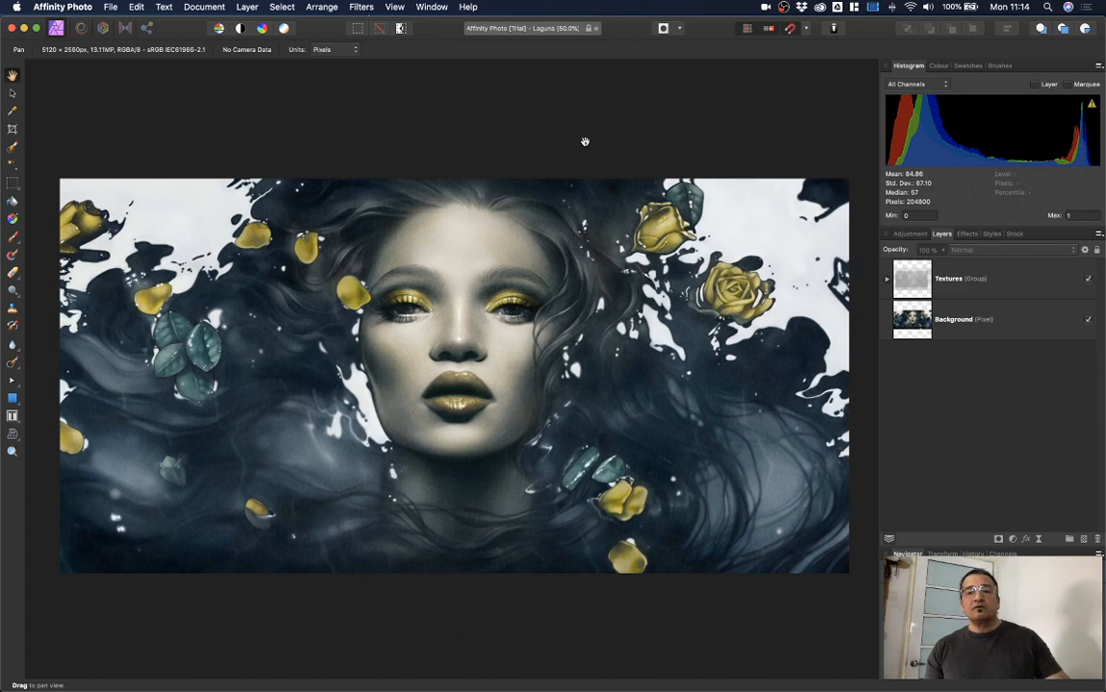
Step: Create a new 1920×1080 px document using the Facebook Default preset from My Presets
left_click(113, 8)
left_click(119, 22)
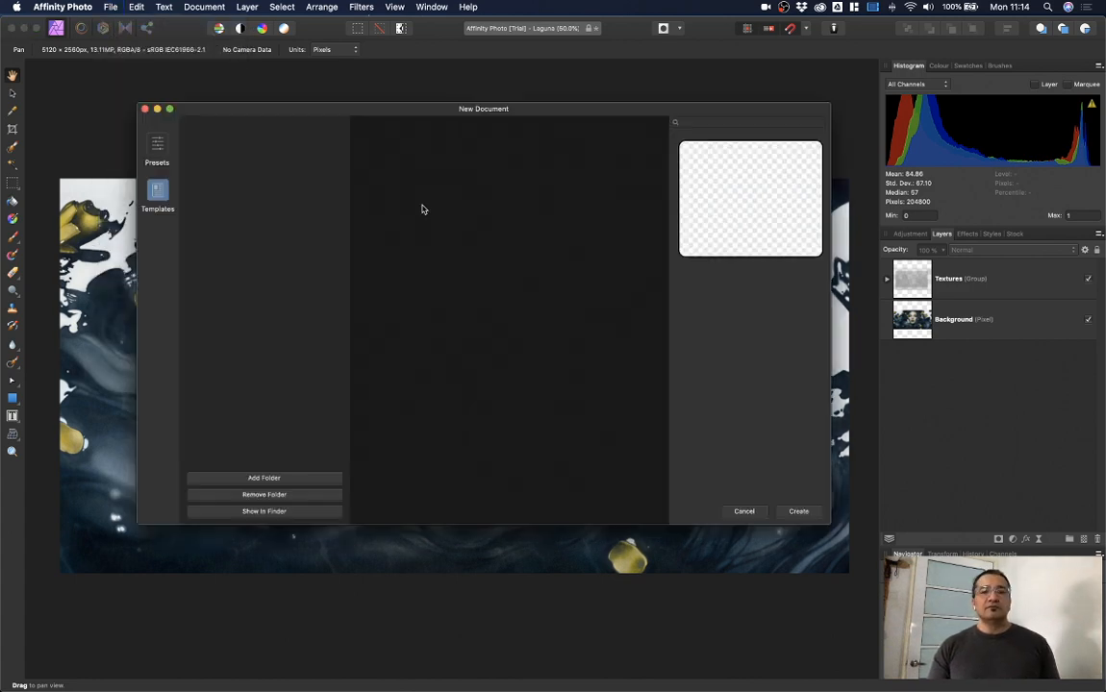
left_click(165, 157)
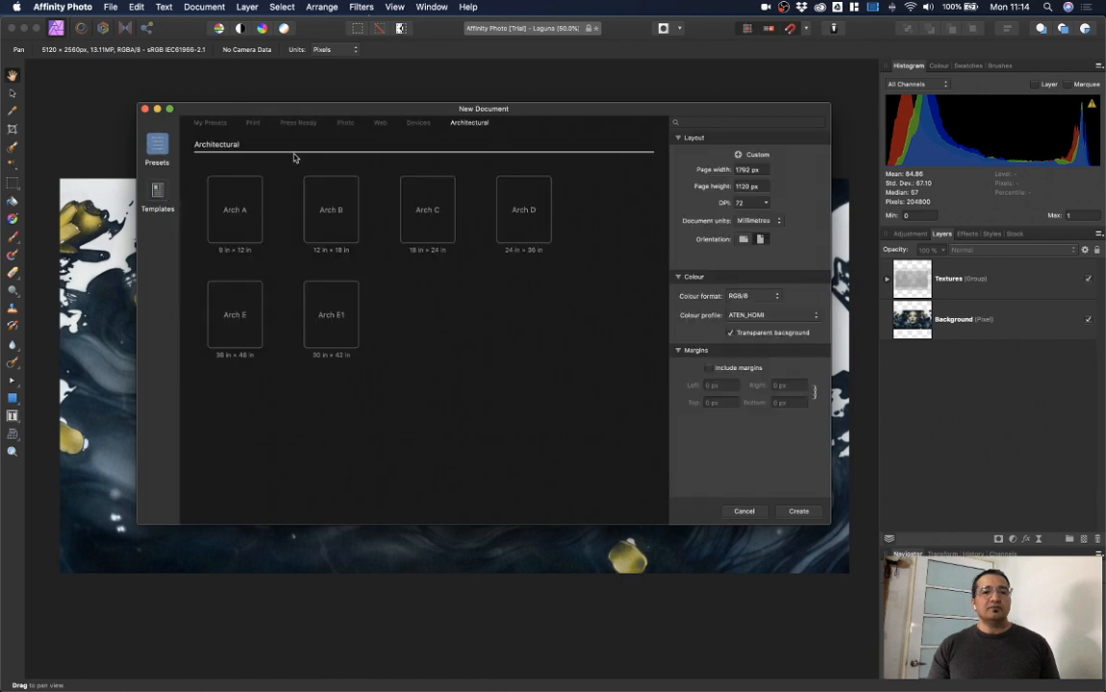
left_click(211, 124)
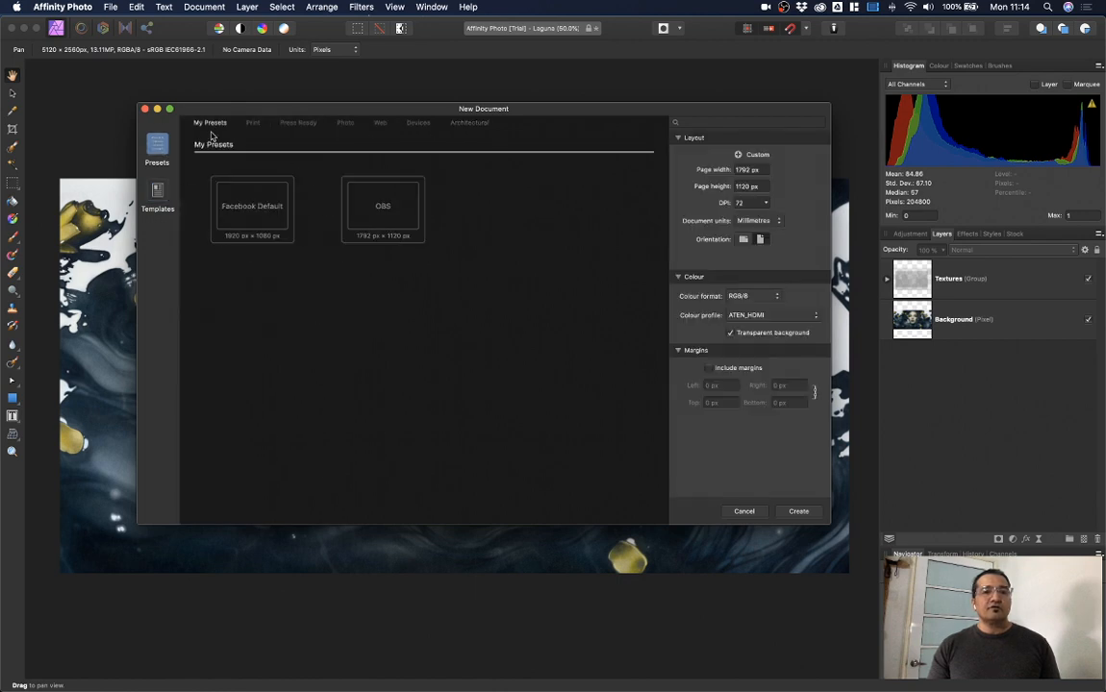
left_click(269, 214)
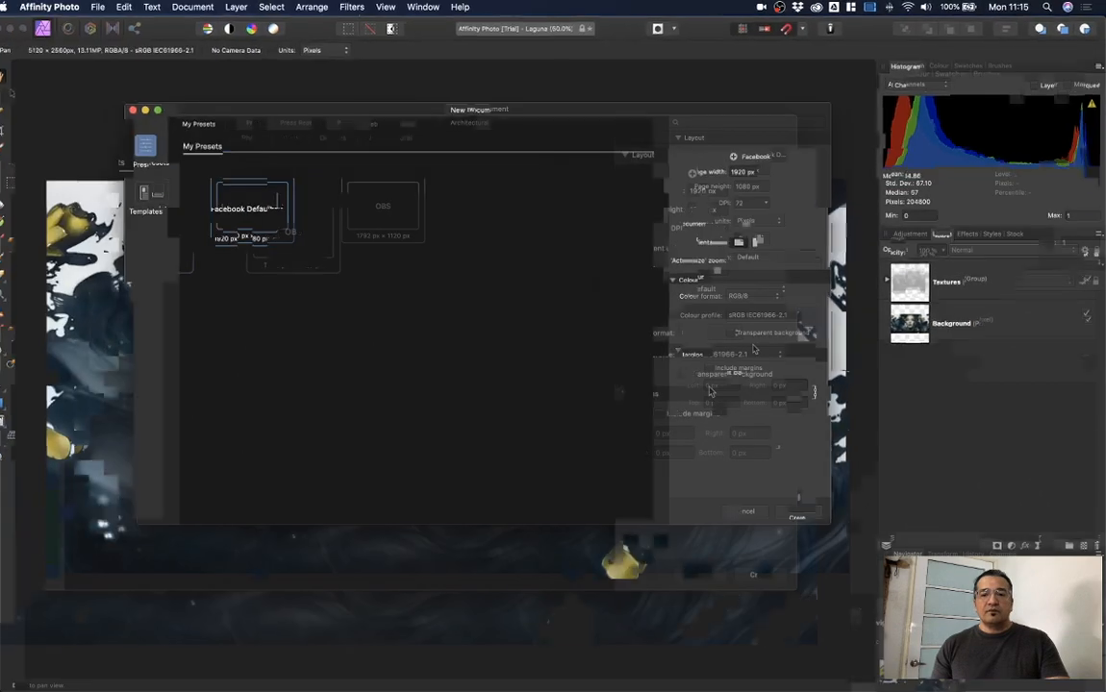
left_click(798, 512)
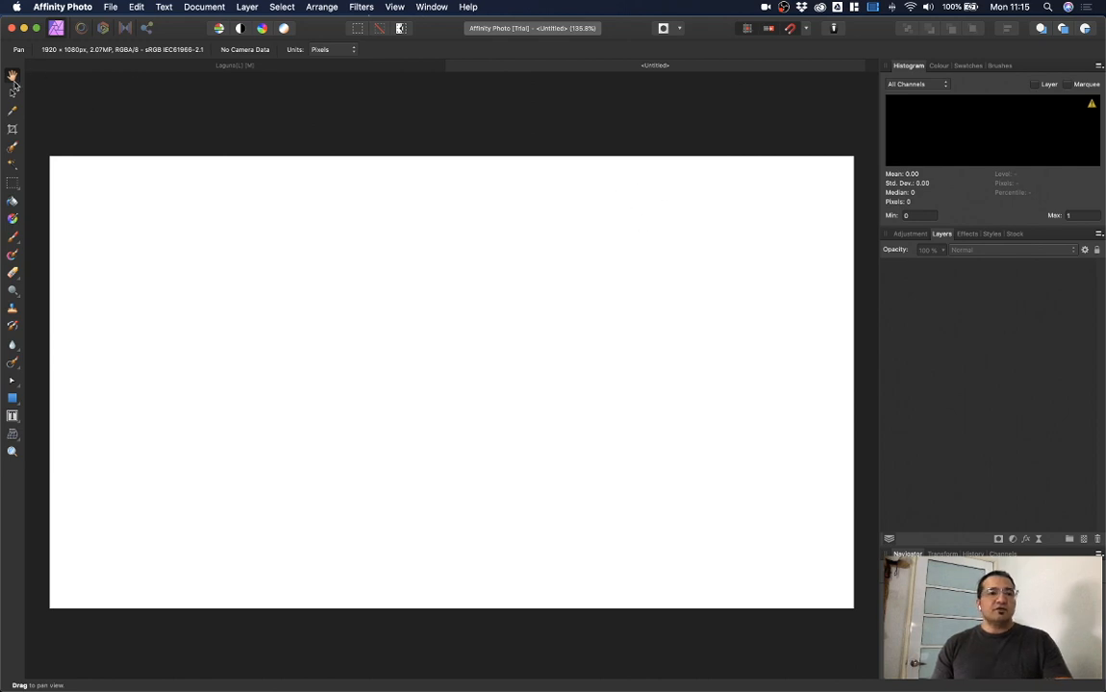
Step: Show the Stock panel and change its photo source from Unsplash to Pexels
mouse_move(536, 289)
left_mouse_down()
mouse_move(578, 323)
mouse_move(528, 291)
mouse_move(531, 280)
left_mouse_up()
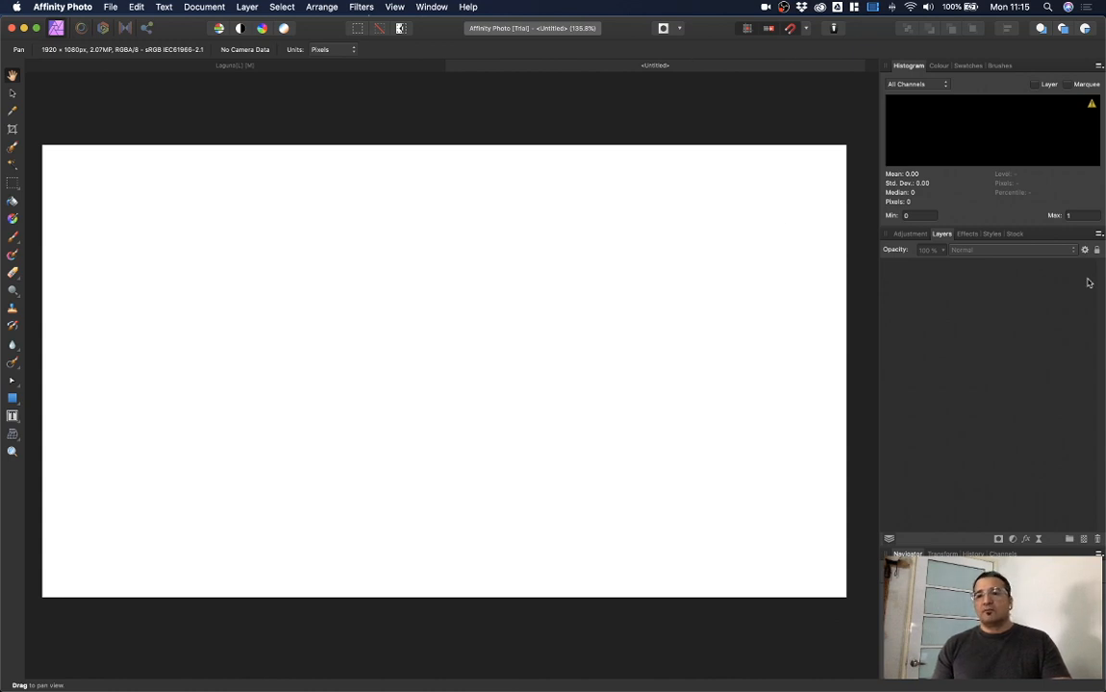
left_click(1014, 235)
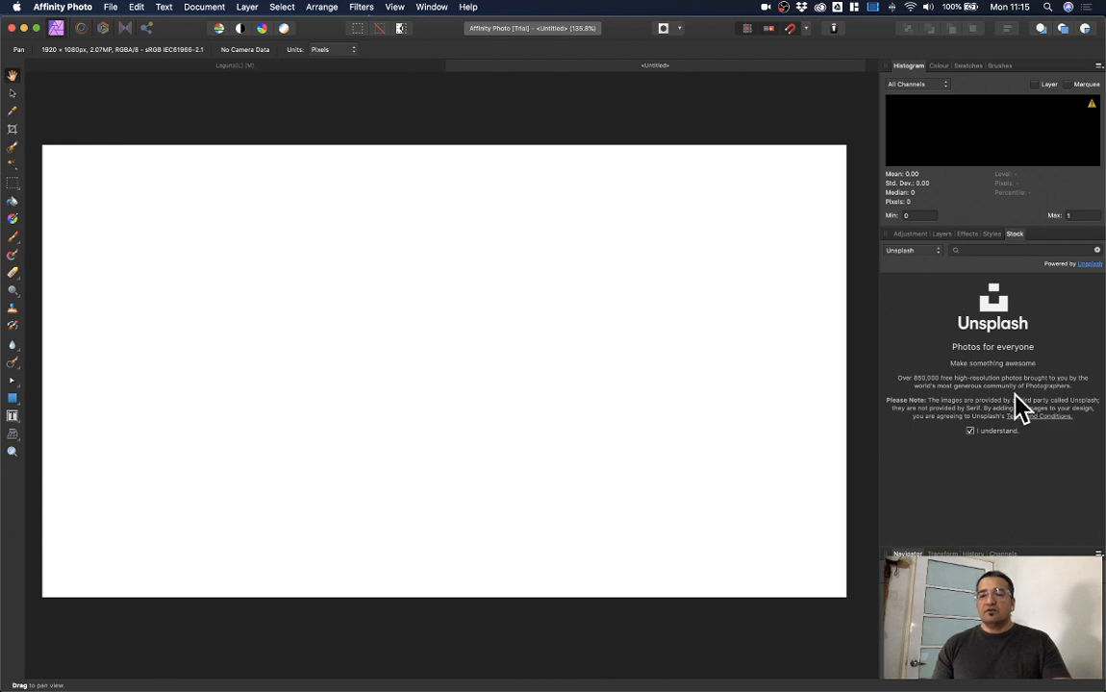
left_click(918, 255)
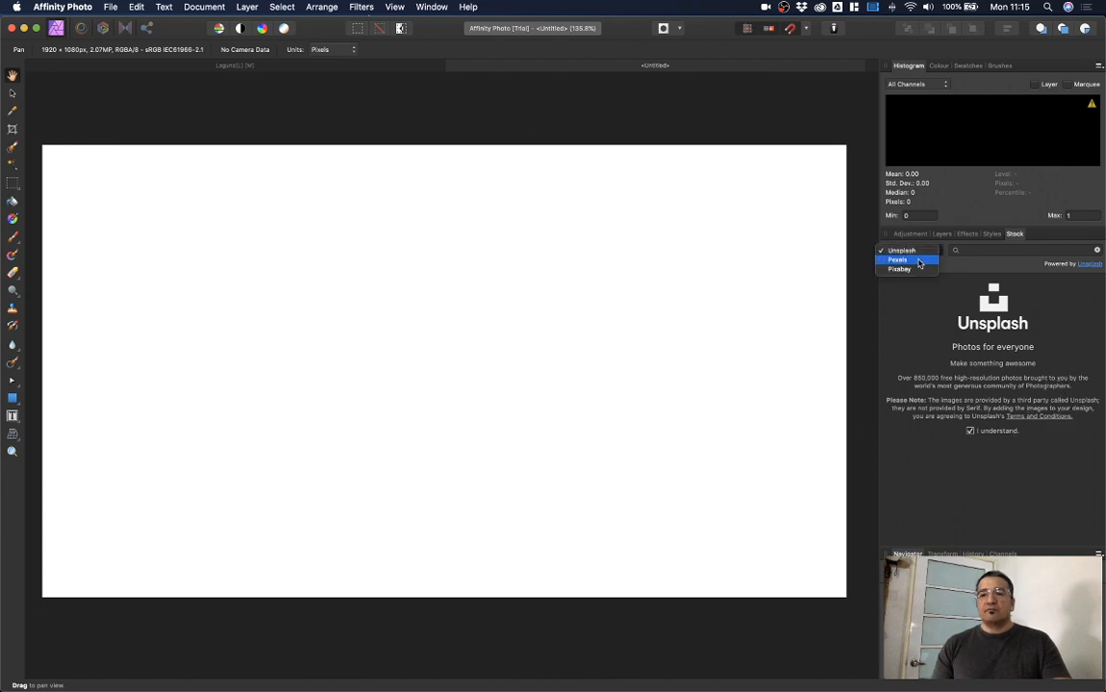
left_click(917, 259)
left_click(918, 256)
left_click(917, 260)
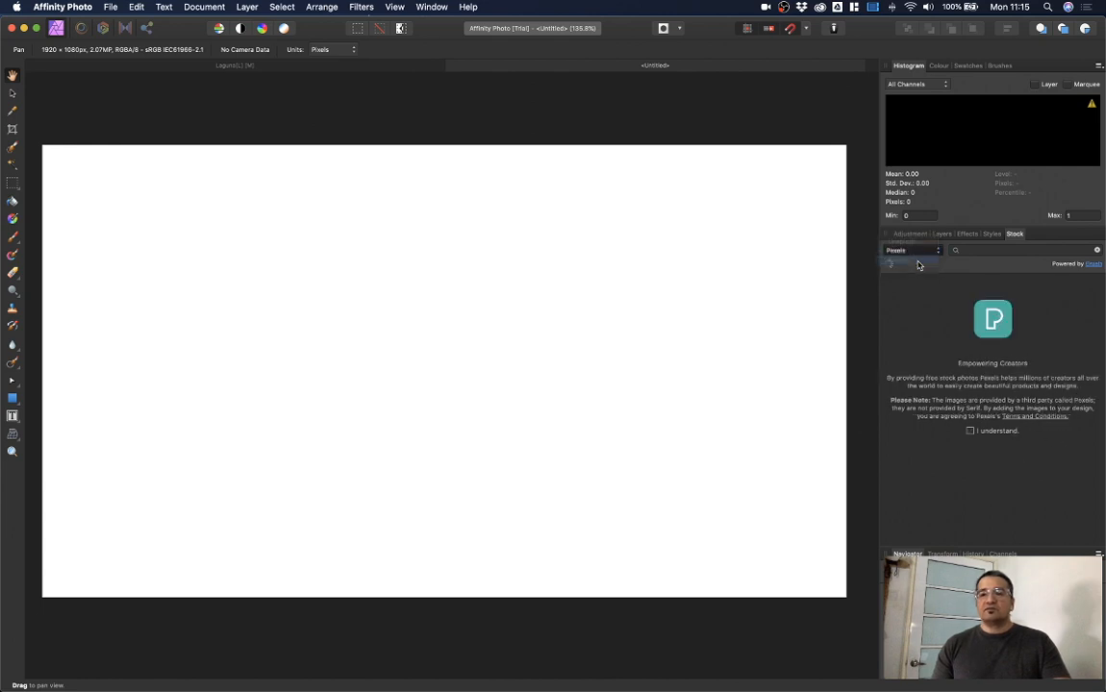
left_click(917, 252)
left_click(911, 232)
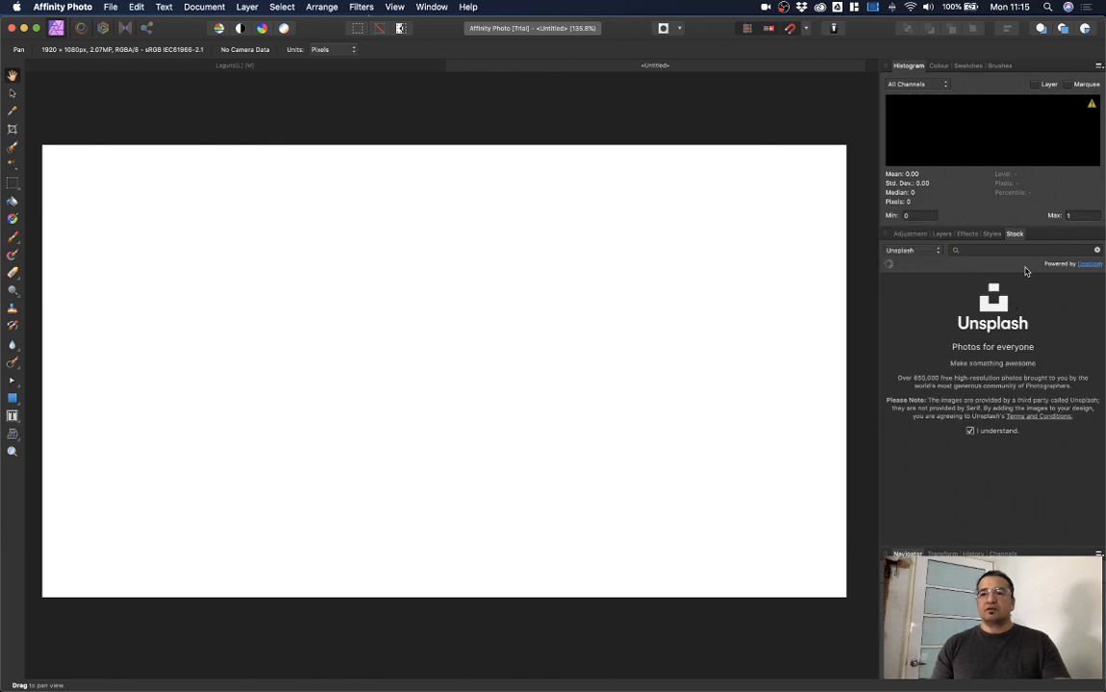
type("surf")
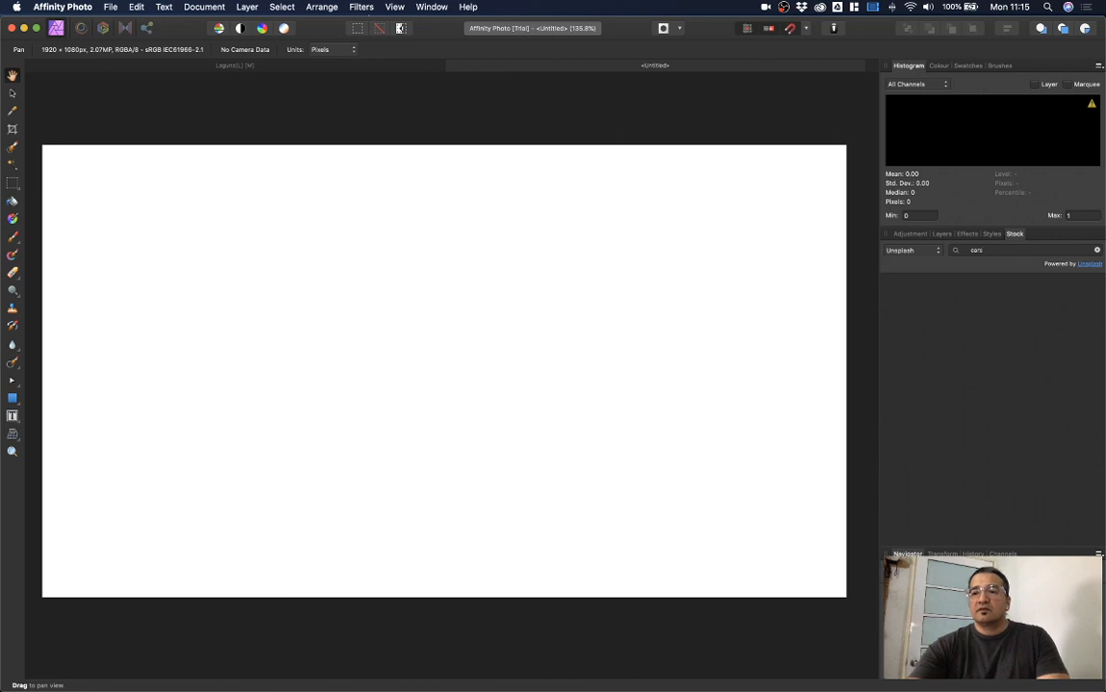
key("Return")
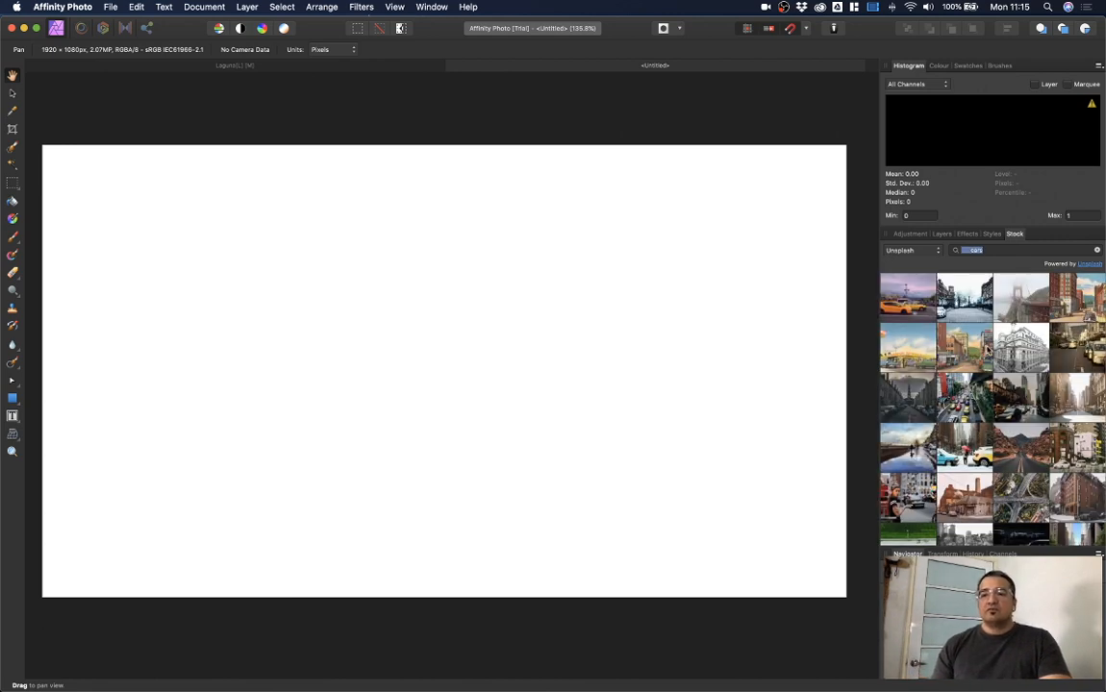
scroll(1017, 373, "down", 3)
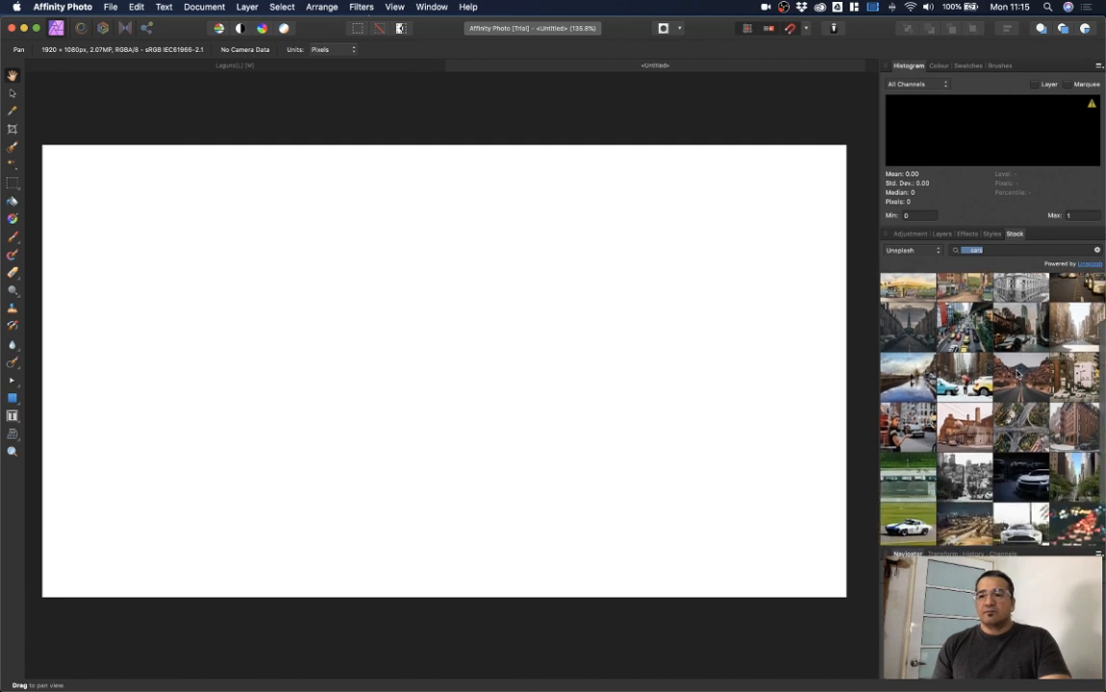
scroll(1017, 374, "down", 5)
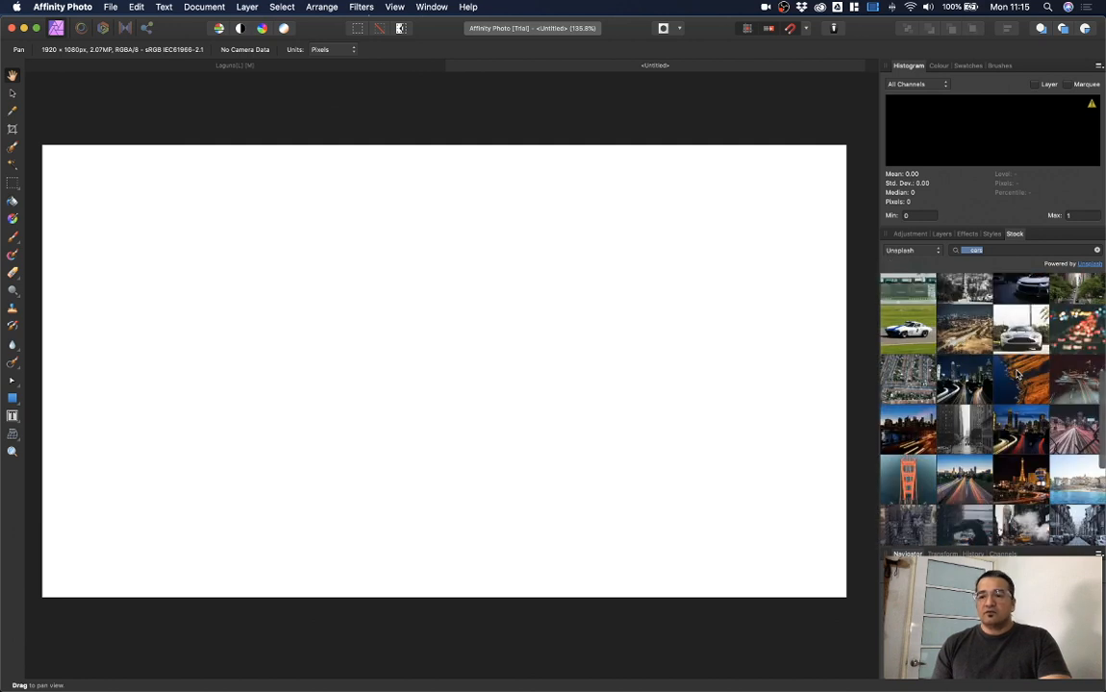
scroll(1017, 373, "down", 2)
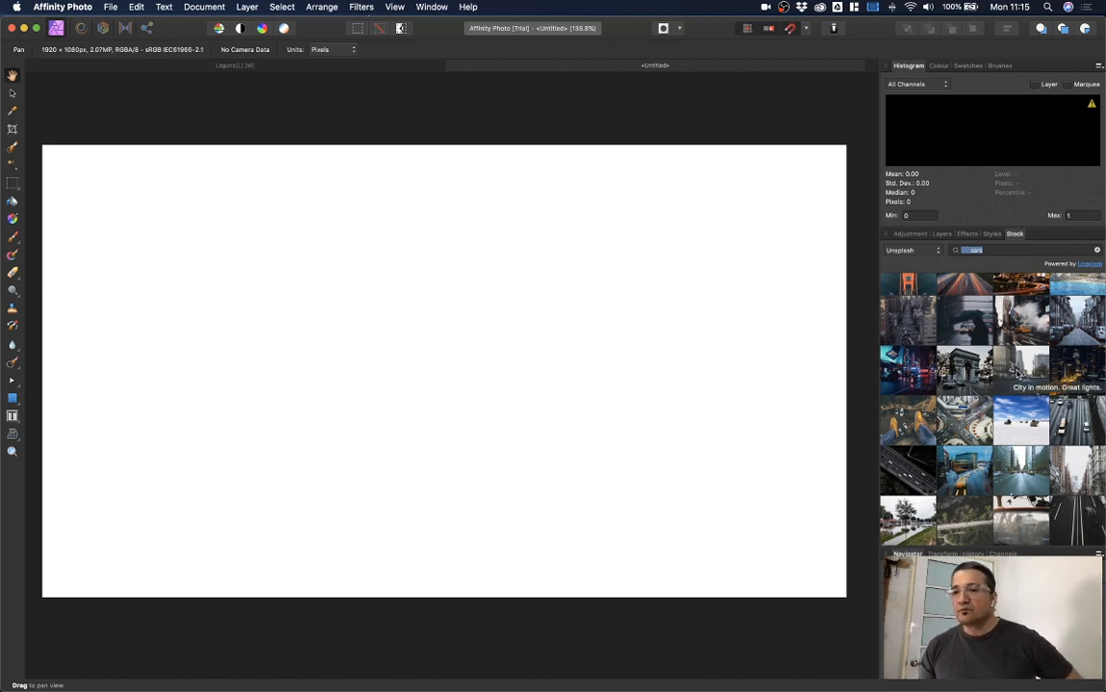
scroll(1018, 373, "down", 3)
scroll(1017, 374, "down", 3)
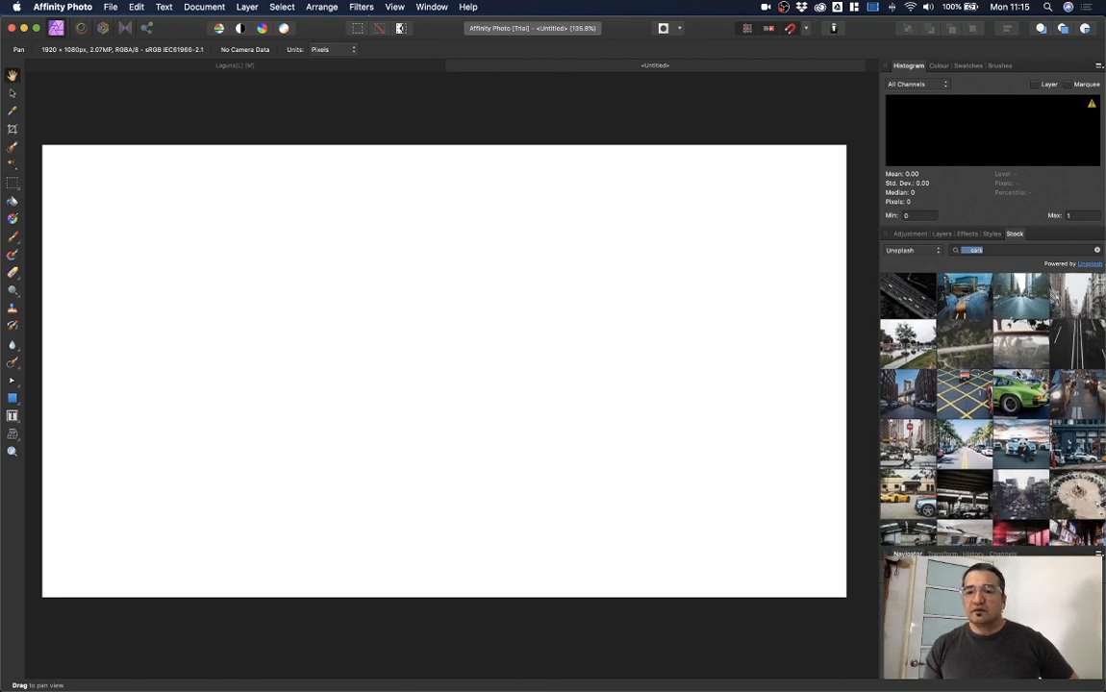
scroll(1017, 374, "down", 3)
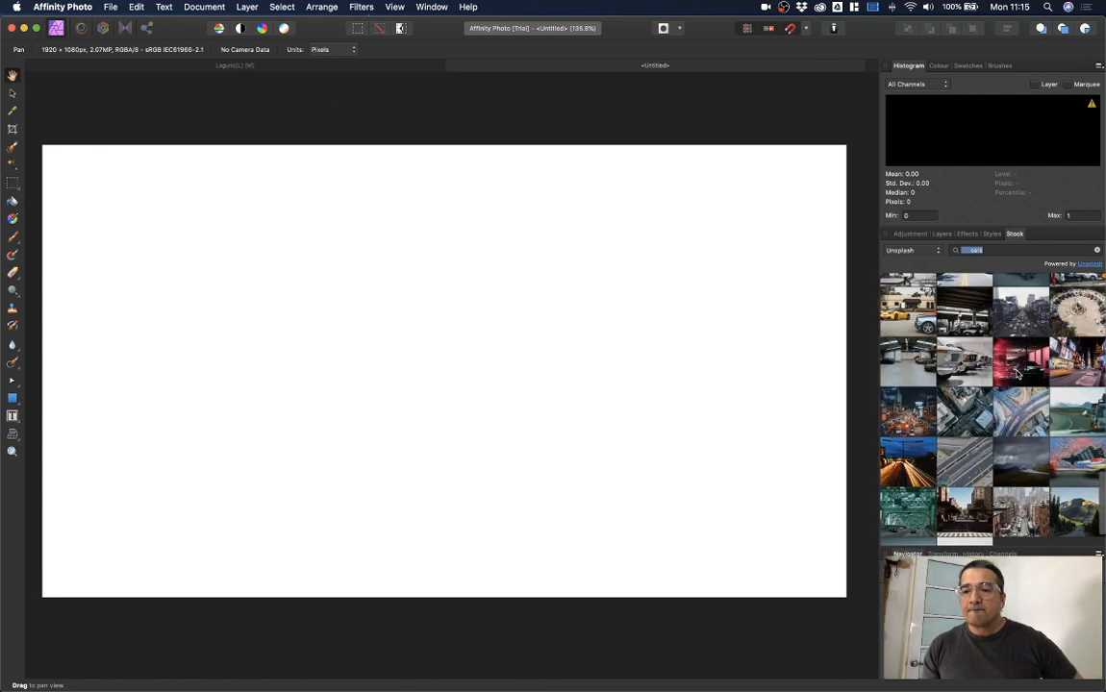
scroll(1017, 374, "down", 3)
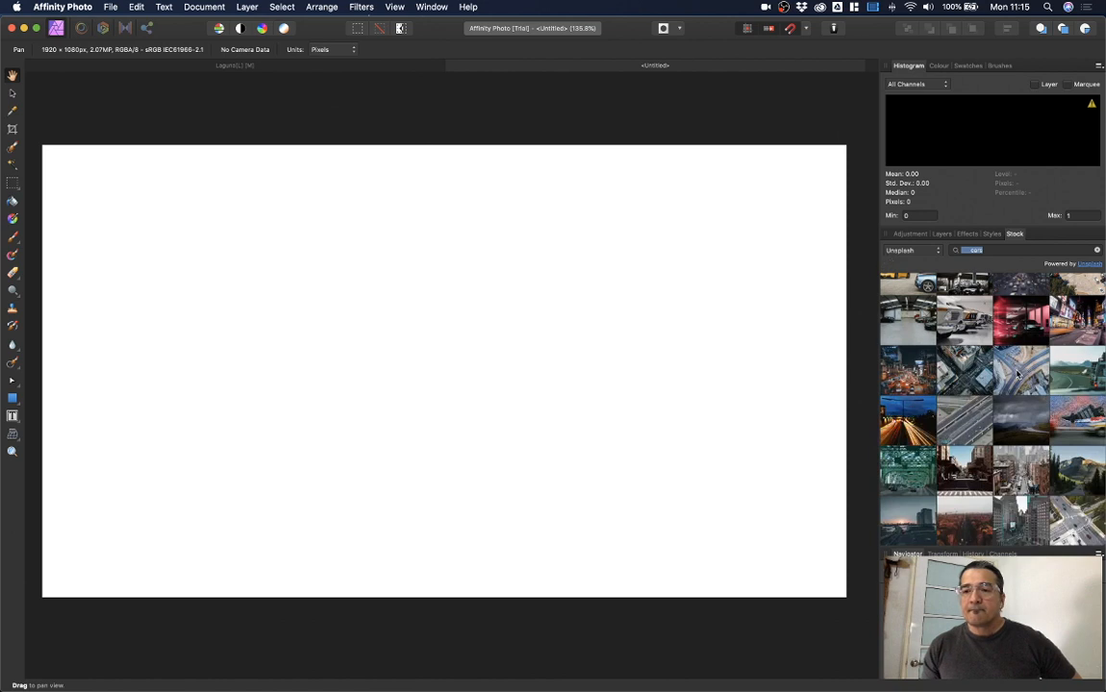
scroll(1017, 374, "down", 6)
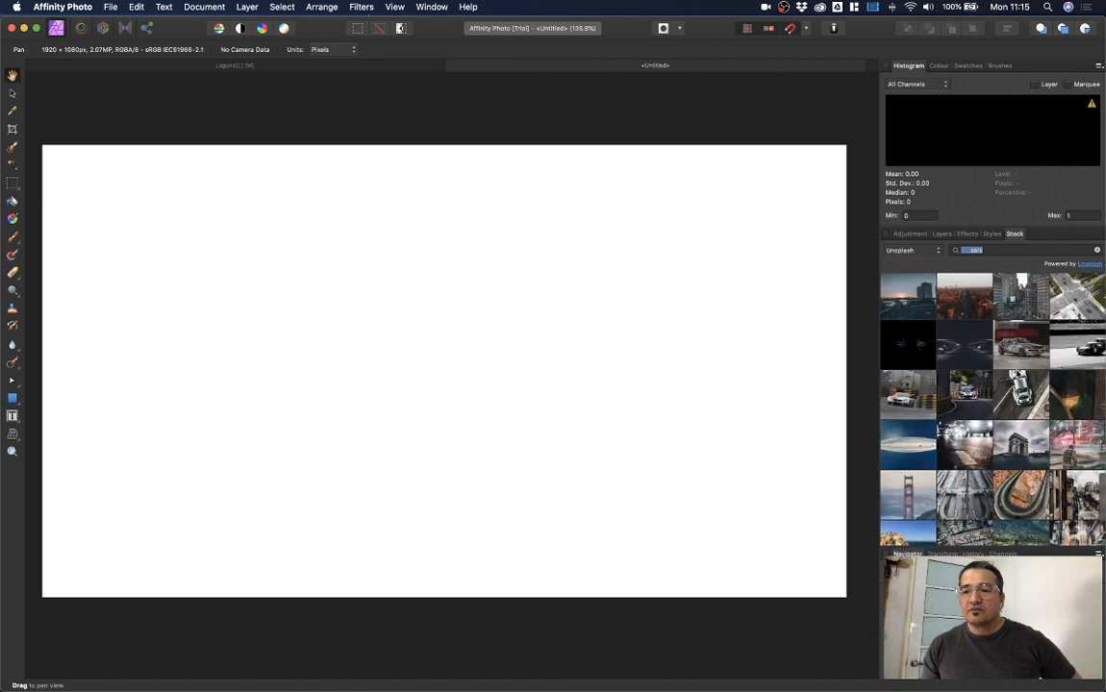
scroll(1017, 374, "down", 5)
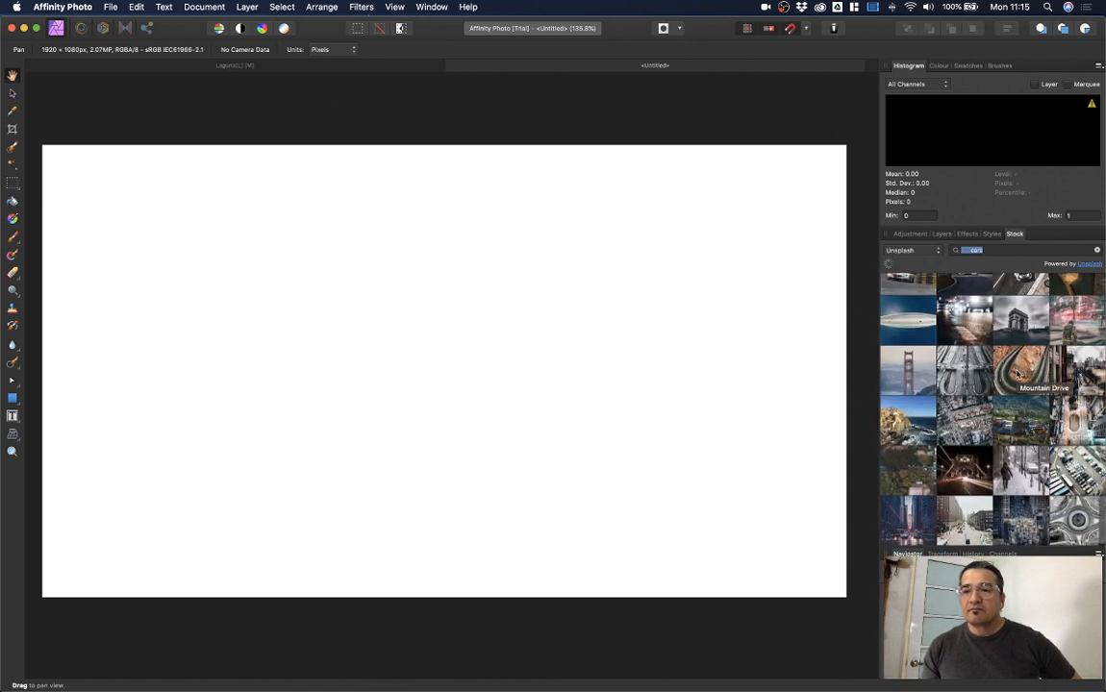
scroll(1017, 374, "down", 3)
scroll(1018, 374, "up", 15)
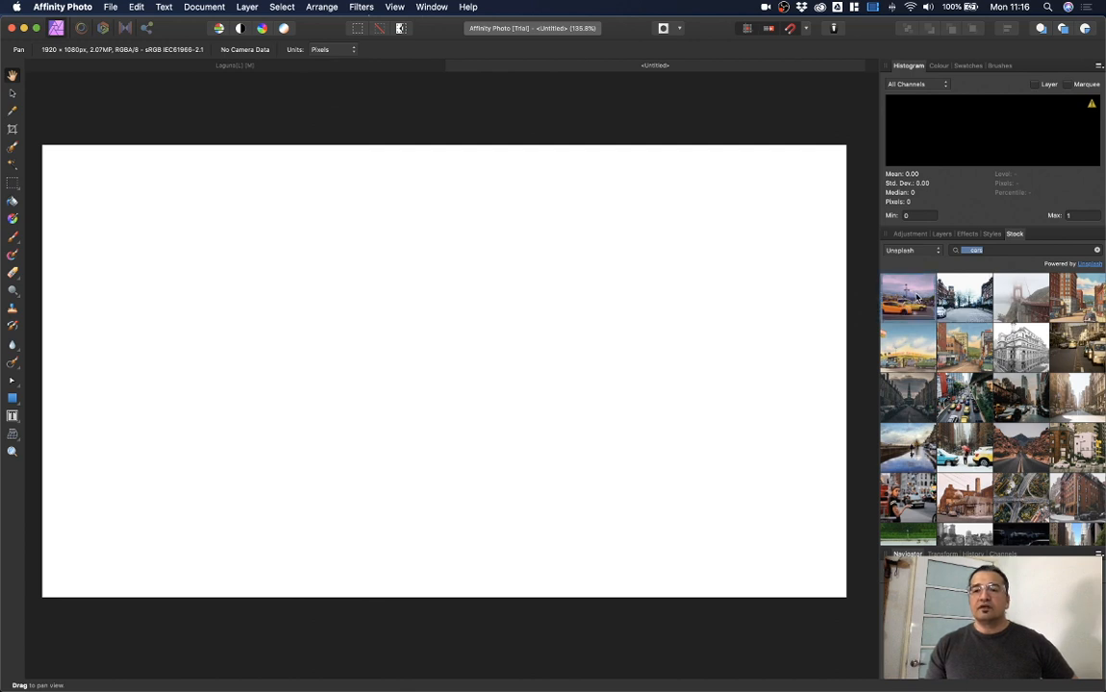
Step: Drag the yellow taxi Unsplash photo onto the blank canvas, zoom out and select it
left_click_drag(848, 332, 564, 344)
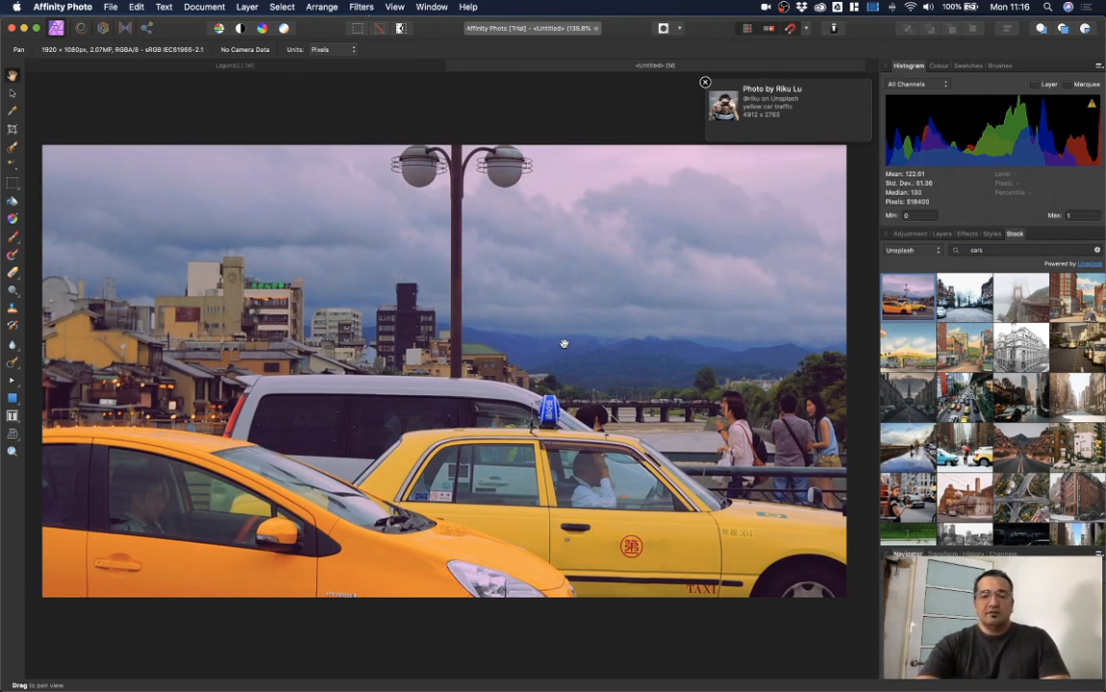
key("super+minus")
key("super+minus")
key("super+minus")
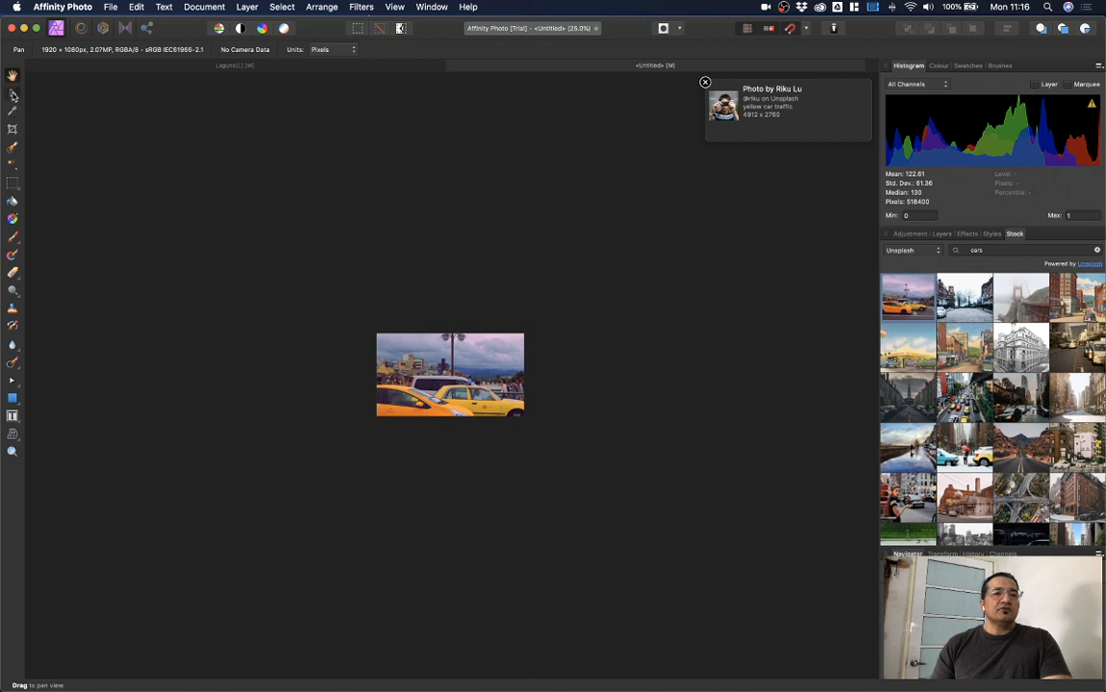
left_click(13, 93)
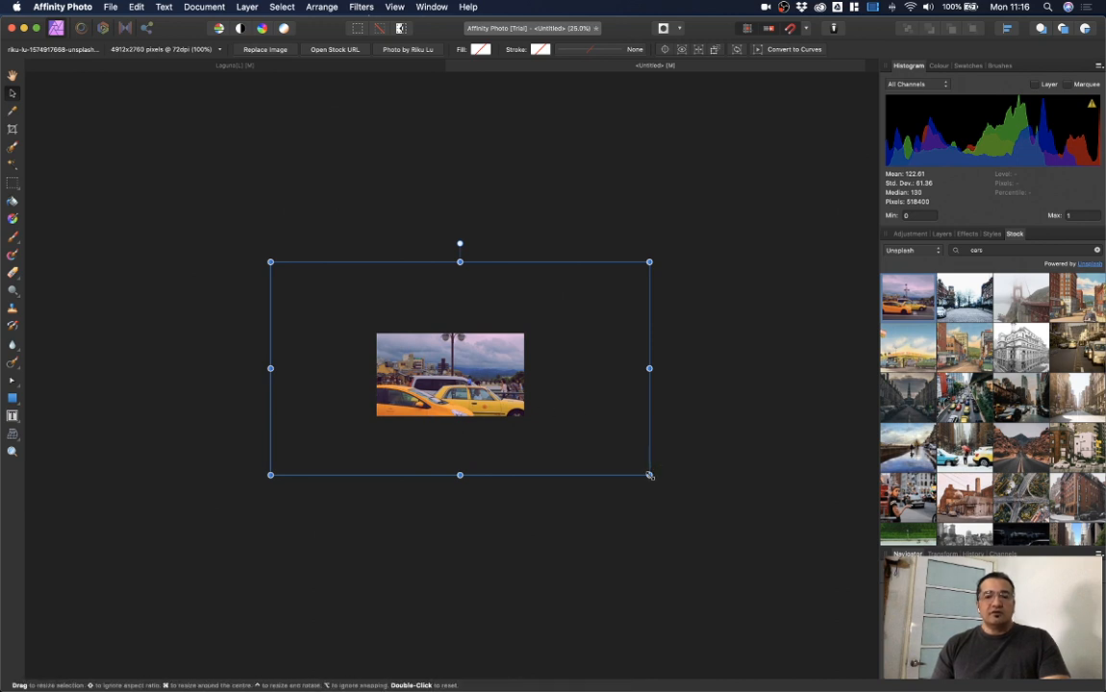
Step: Scale and reposition the taxi photo so it exactly fills the 1920×1080 canvas, then deselect
left_click_drag(649, 475, 545, 420)
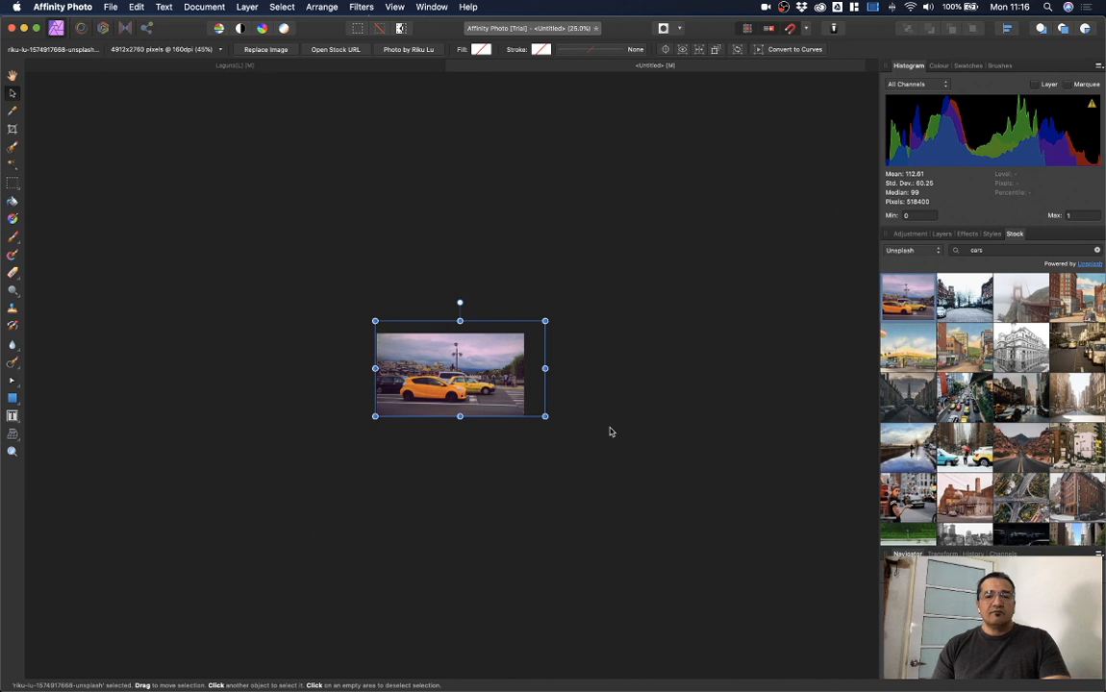
left_click(609, 432)
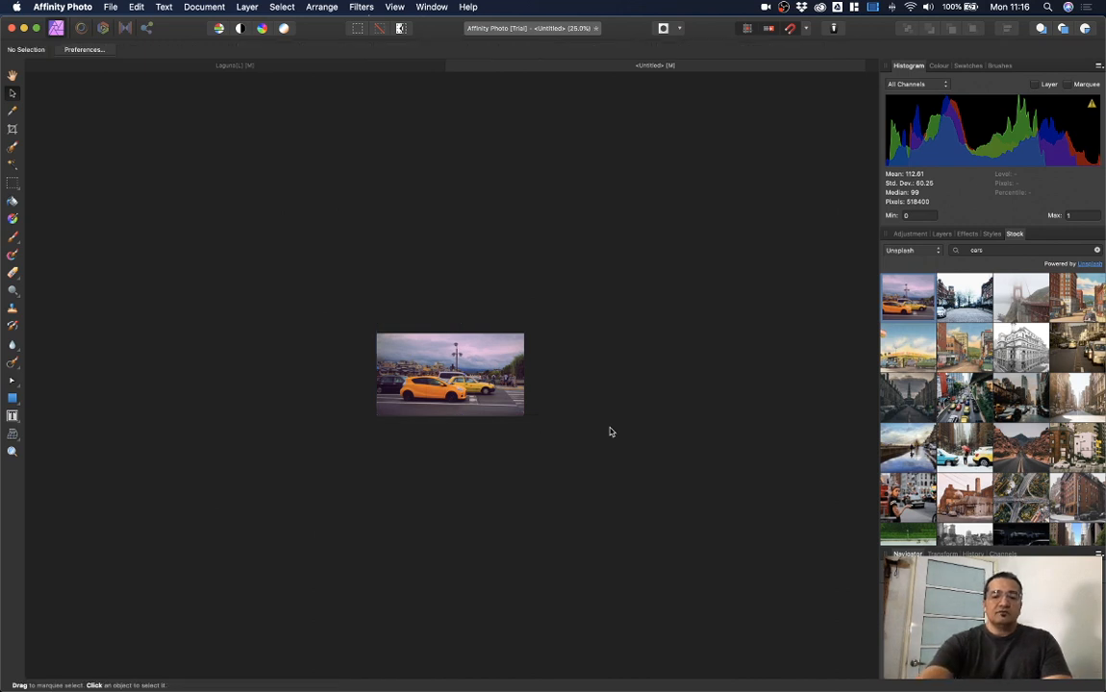
key("super+0")
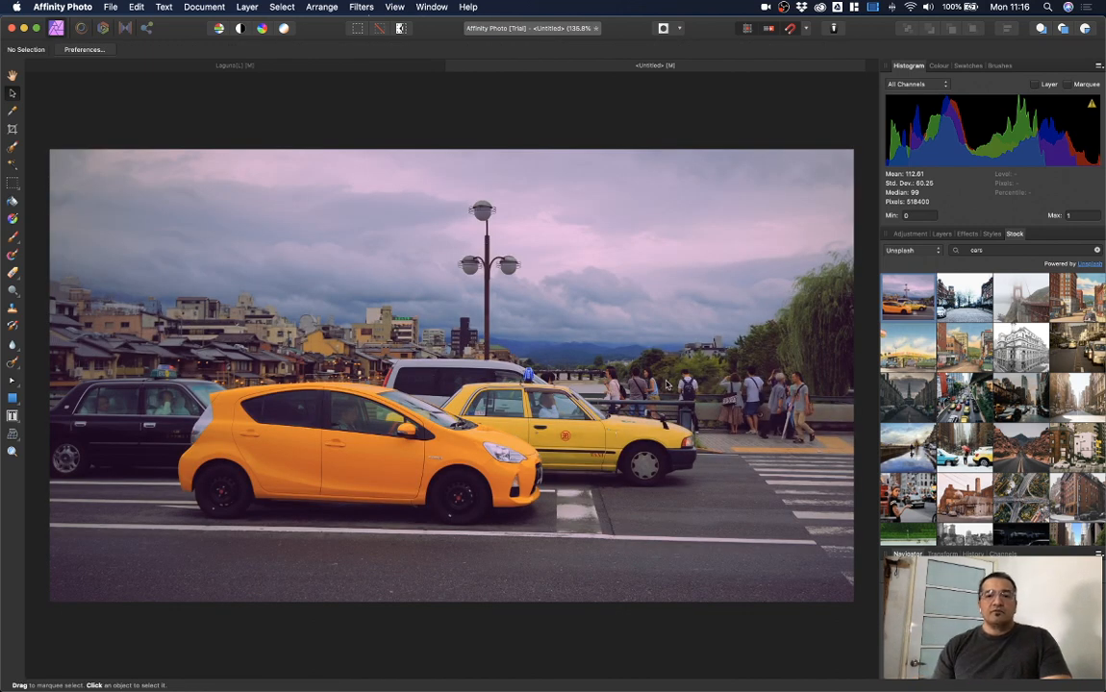
left_click_drag(646, 287, 647, 336)
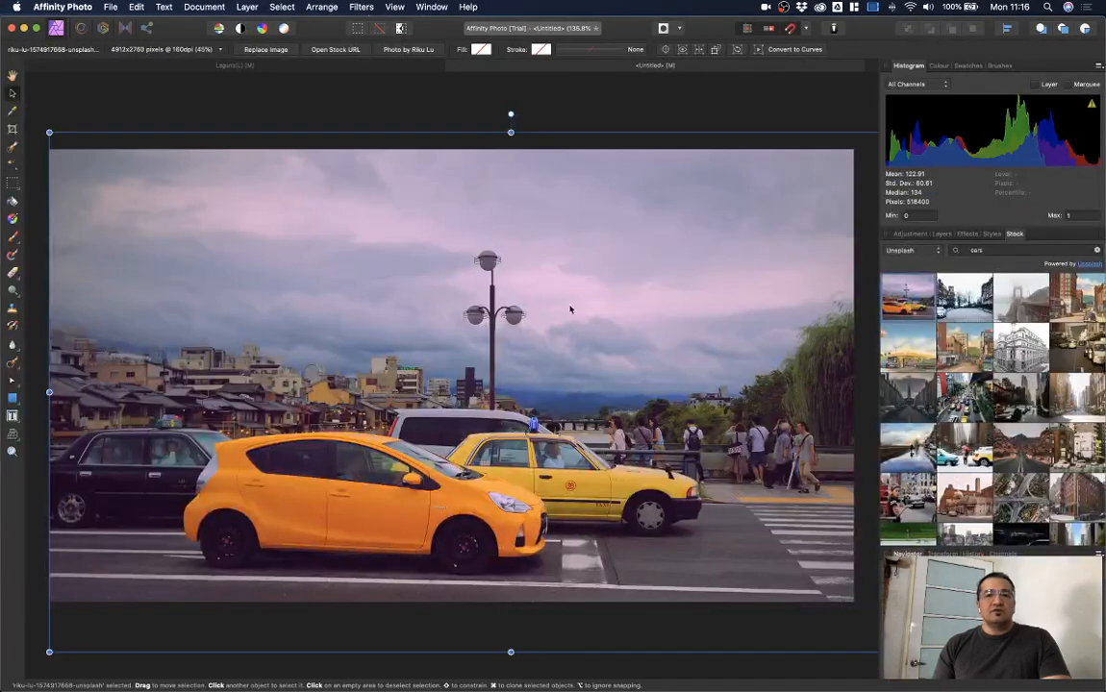
mouse_move(524, 290)
left_mouse_down()
mouse_move(551, 304)
mouse_move(524, 307)
left_mouse_up()
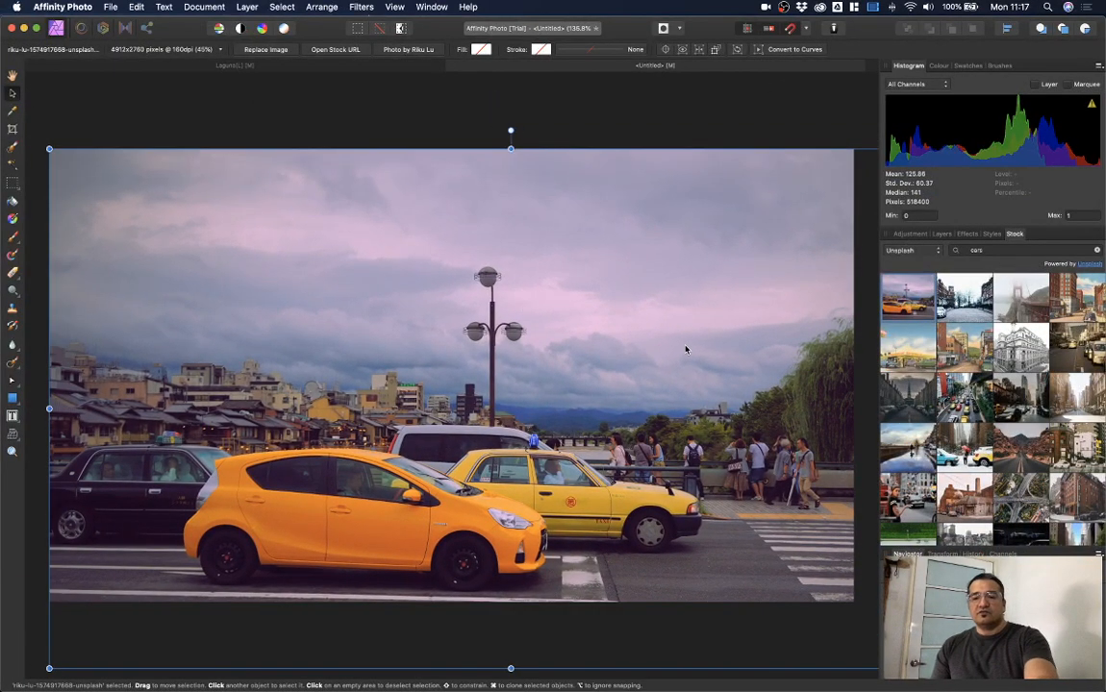
key("super+1")
left_click_drag(833, 587, 747, 544)
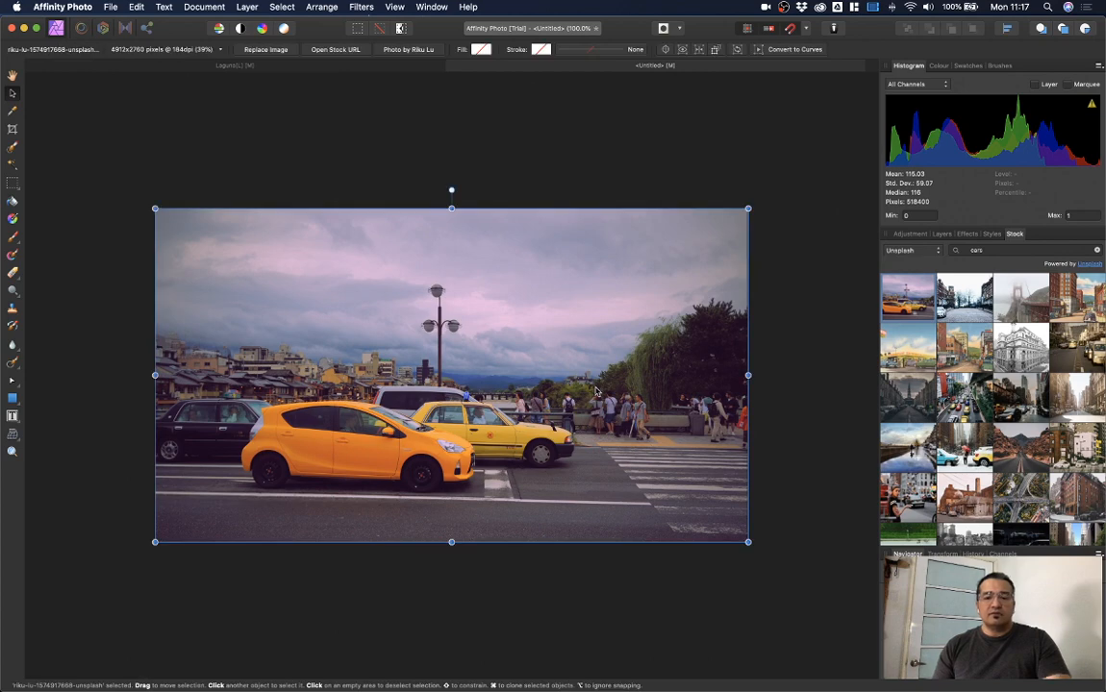
key("super+0")
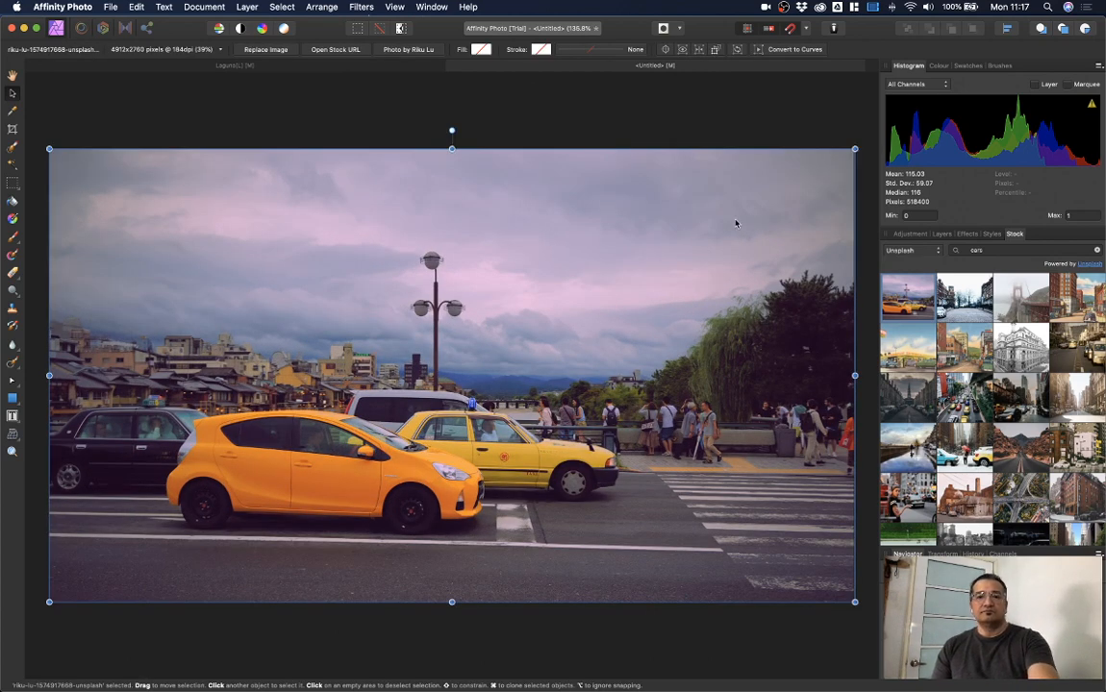
left_click(714, 104)
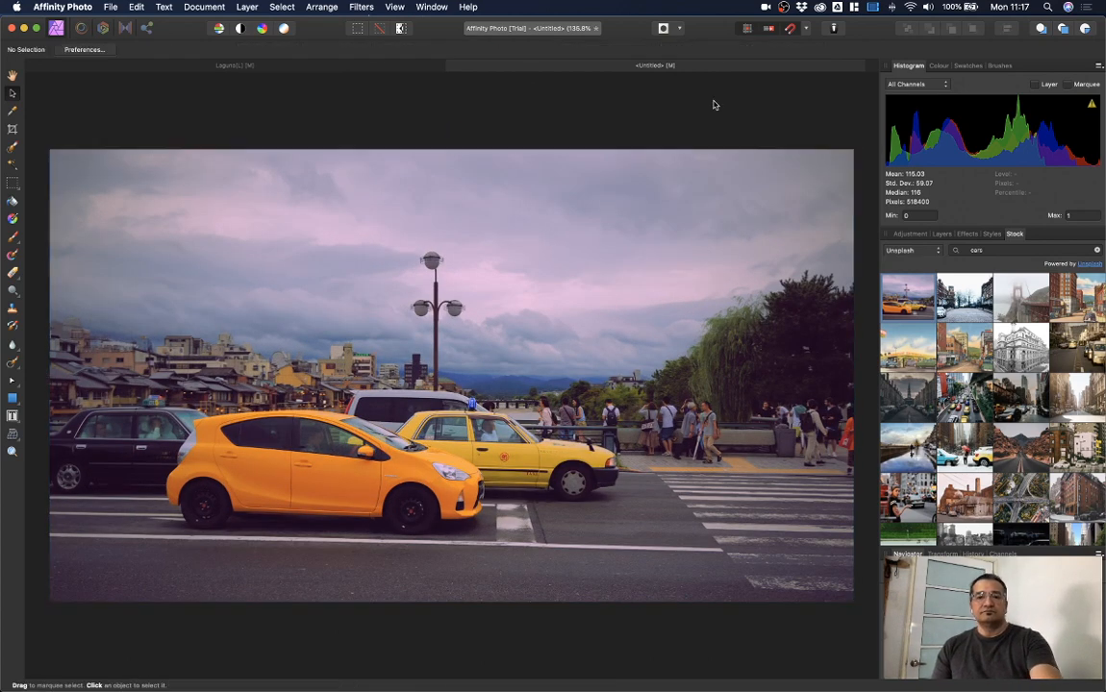
Step: Add an HSL adjustment with Saturation Shift -32% and Hue Shift 117.8°, turning the taxis purple
left_click(909, 233)
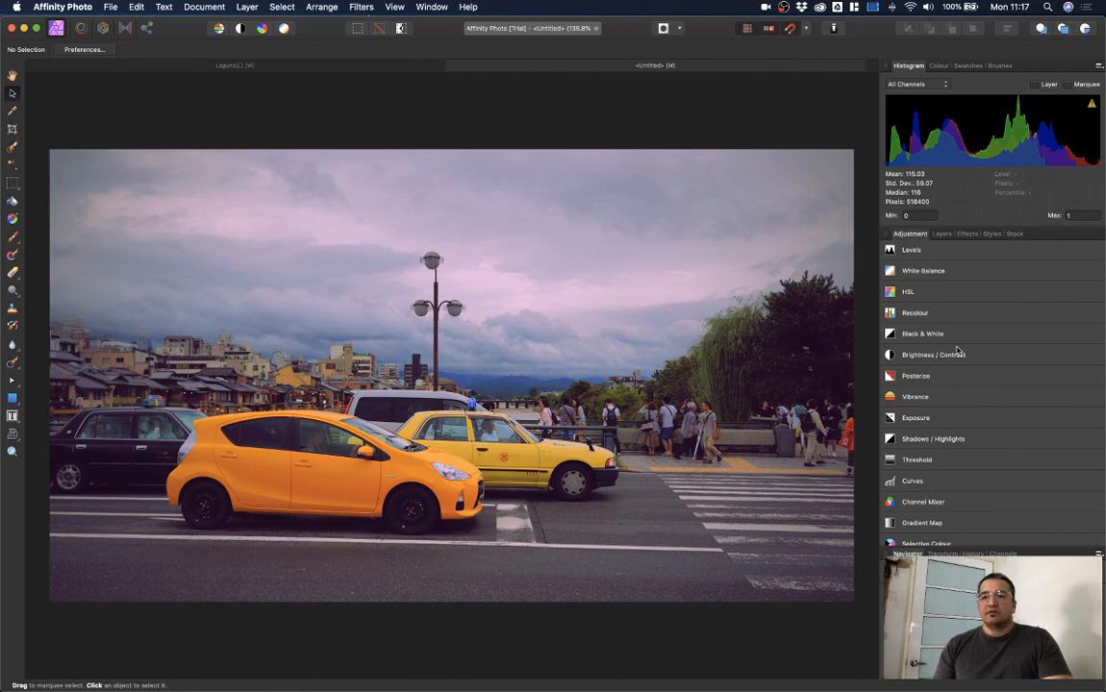
left_click(934, 294)
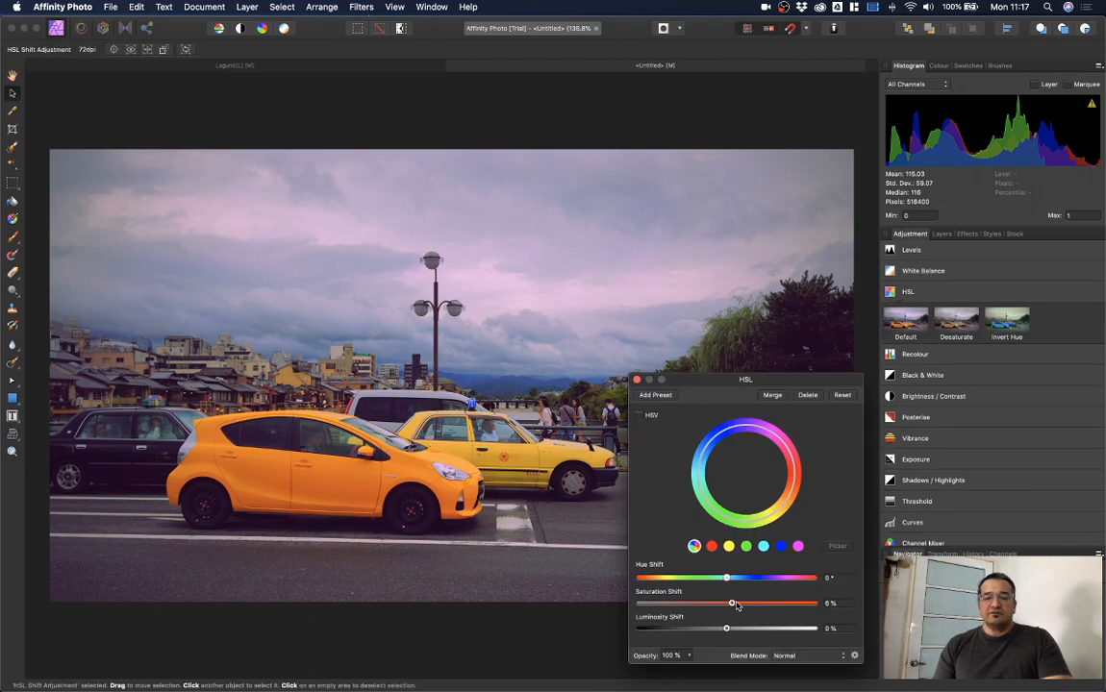
left_click_drag(735, 605, 784, 582)
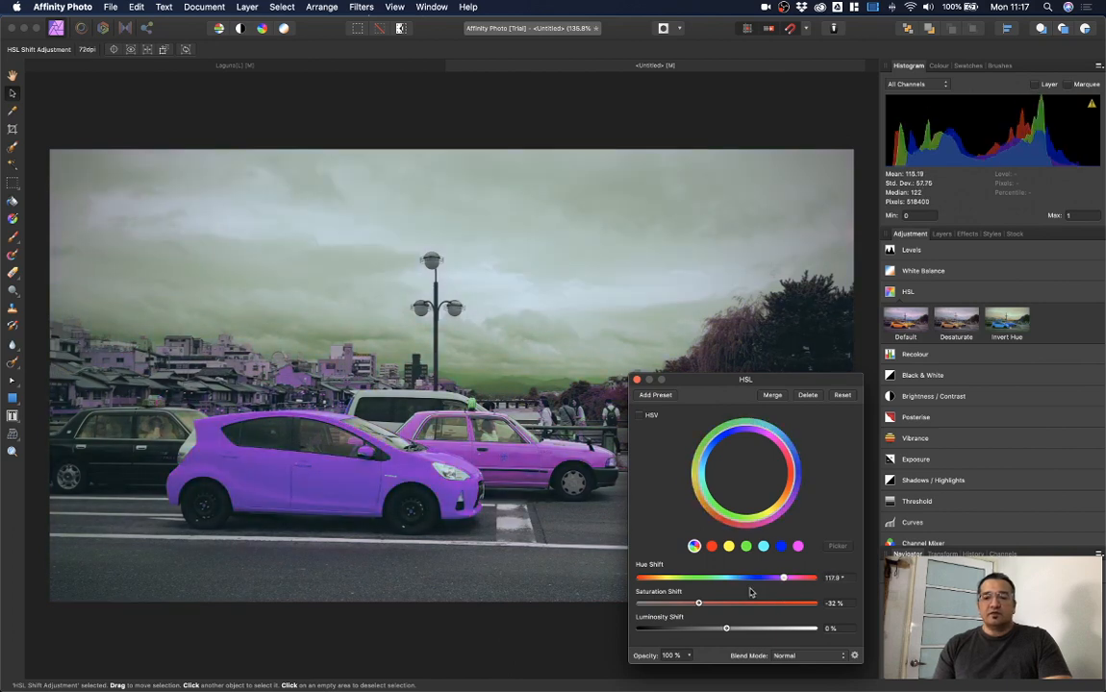
left_click(637, 381)
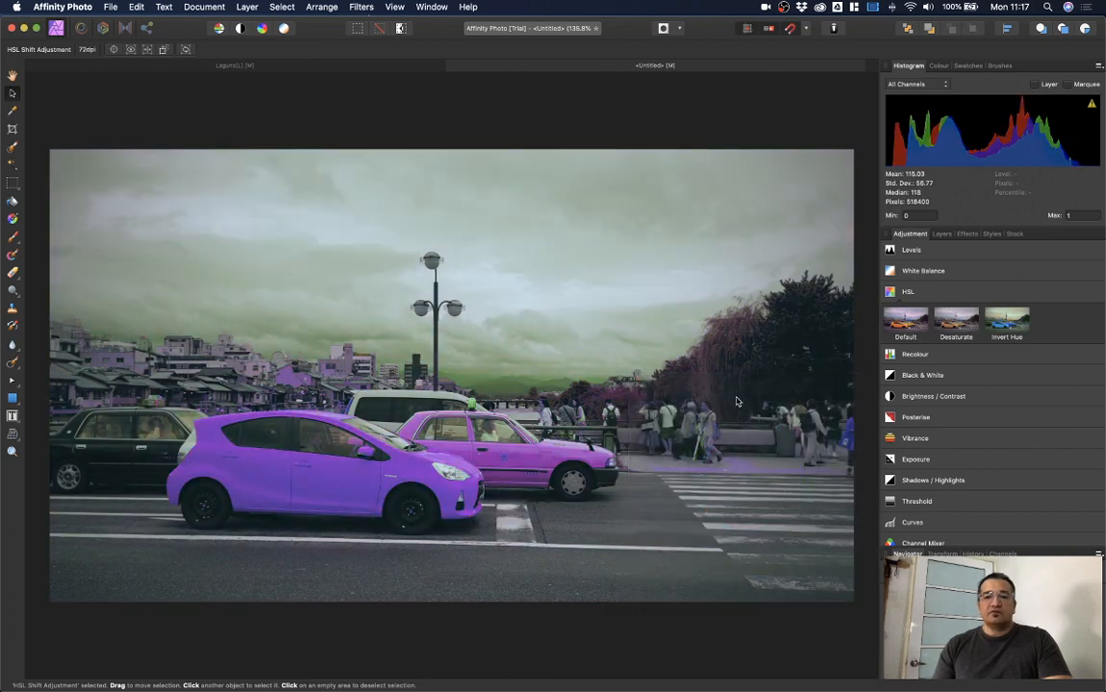
Step: Show the document's layers and select the HSL Shift Adjustment layer
left_click(942, 234)
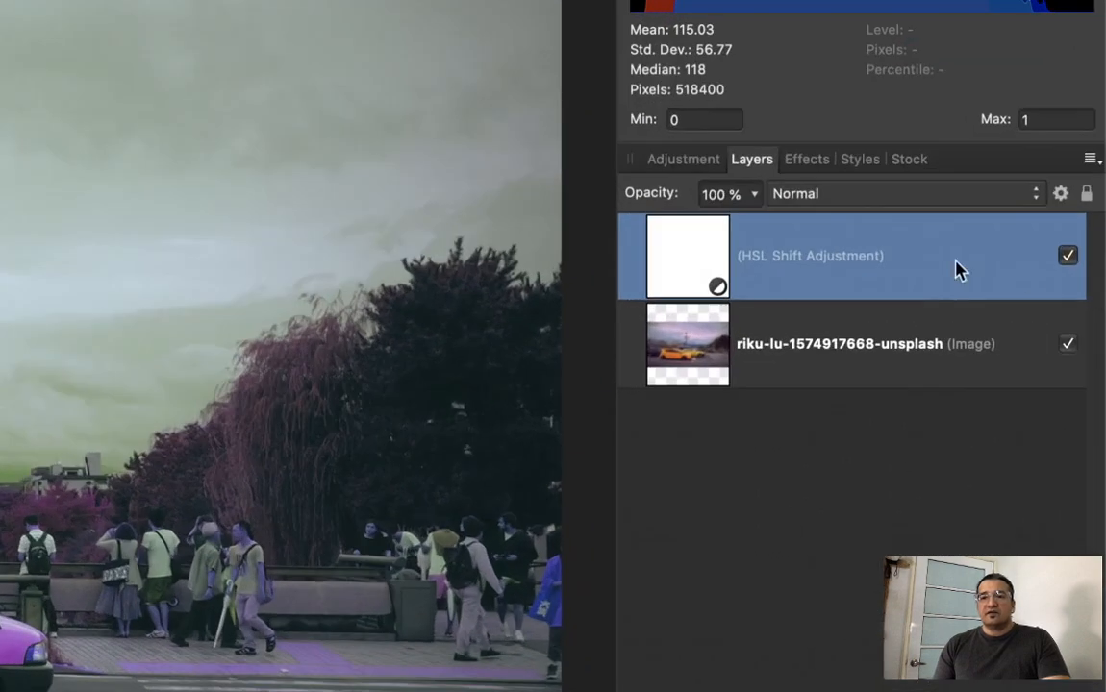
left_click(886, 351)
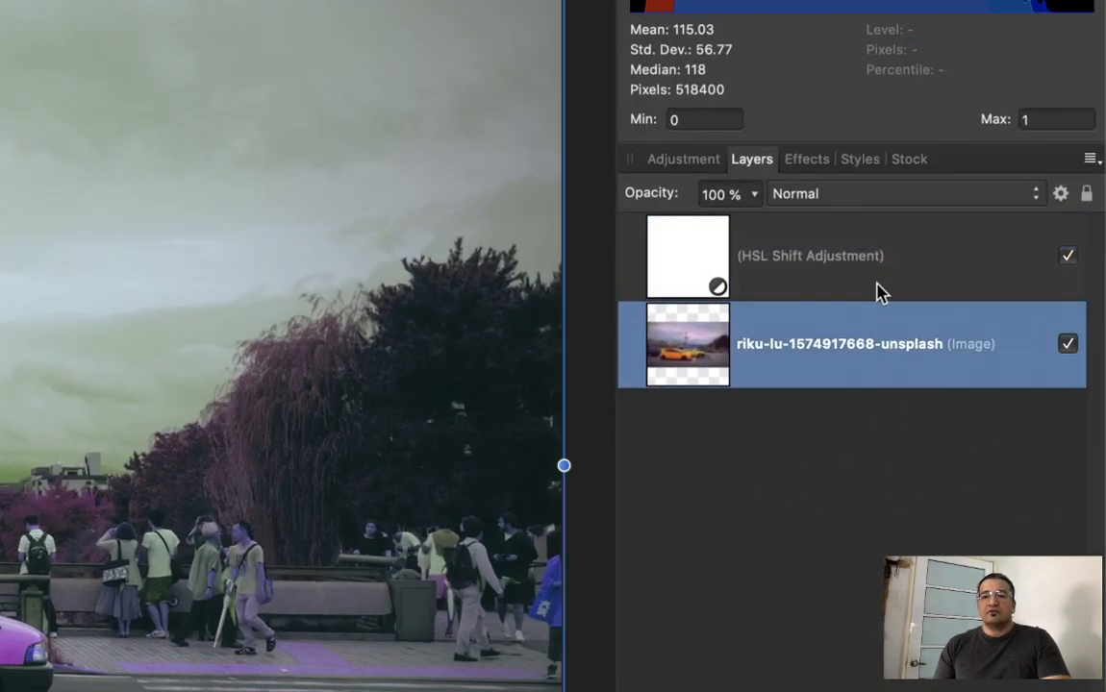
left_click(876, 282)
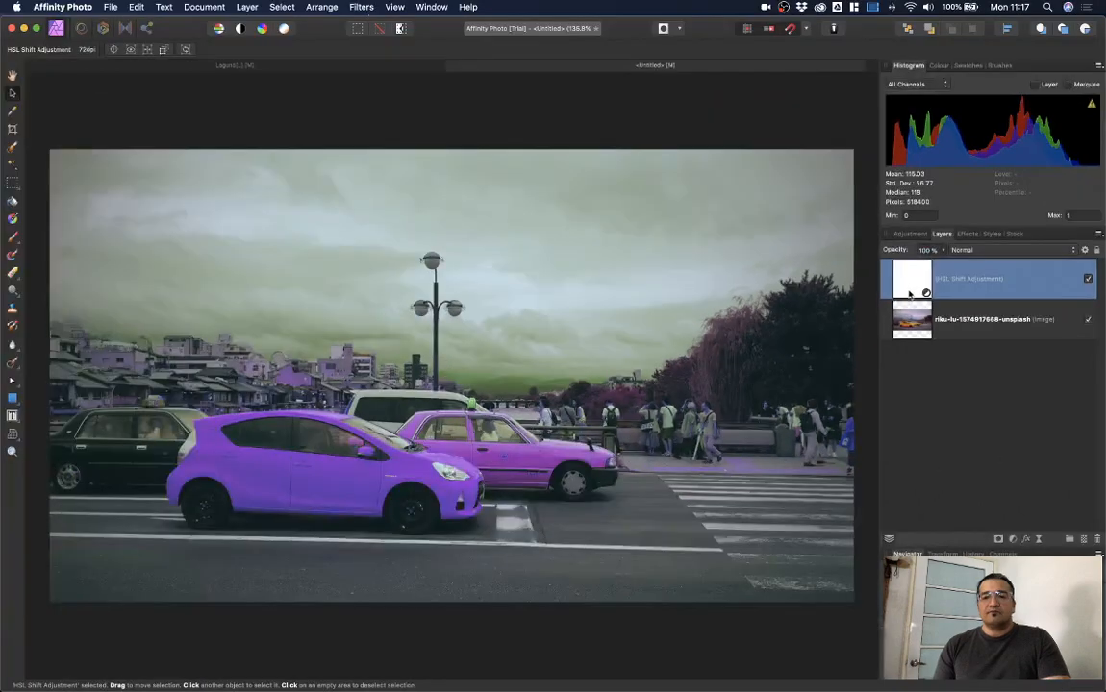
Step: Compare the photo with and without the HSL adjustment, then lock the HSL layer
left_click(1088, 278)
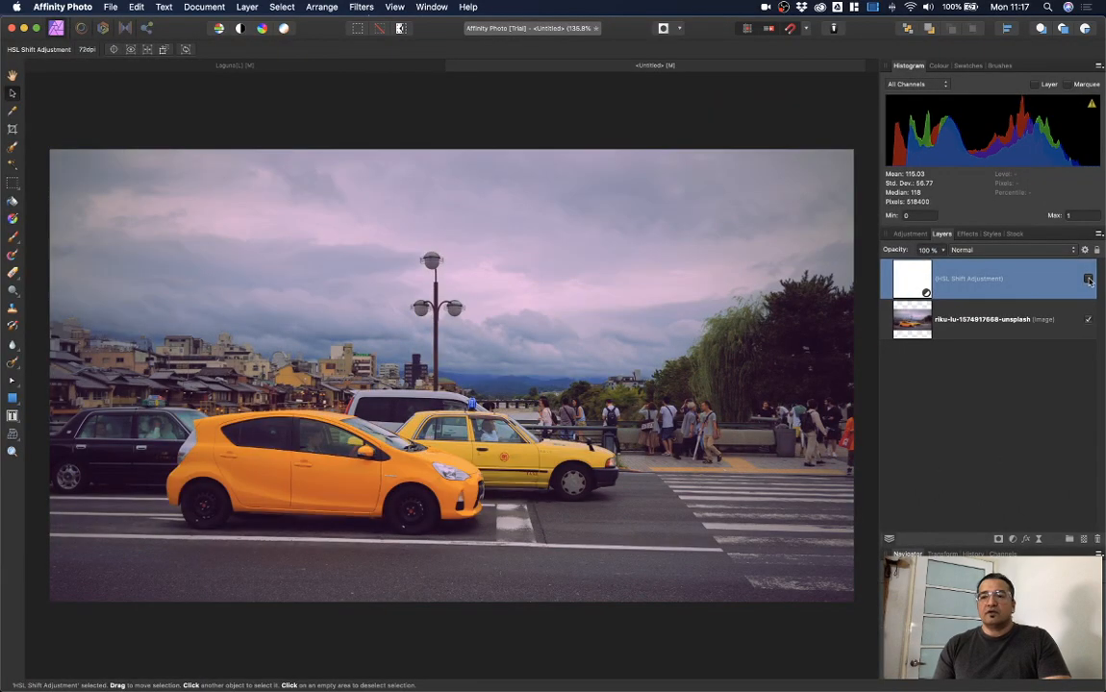
left_click(1088, 279)
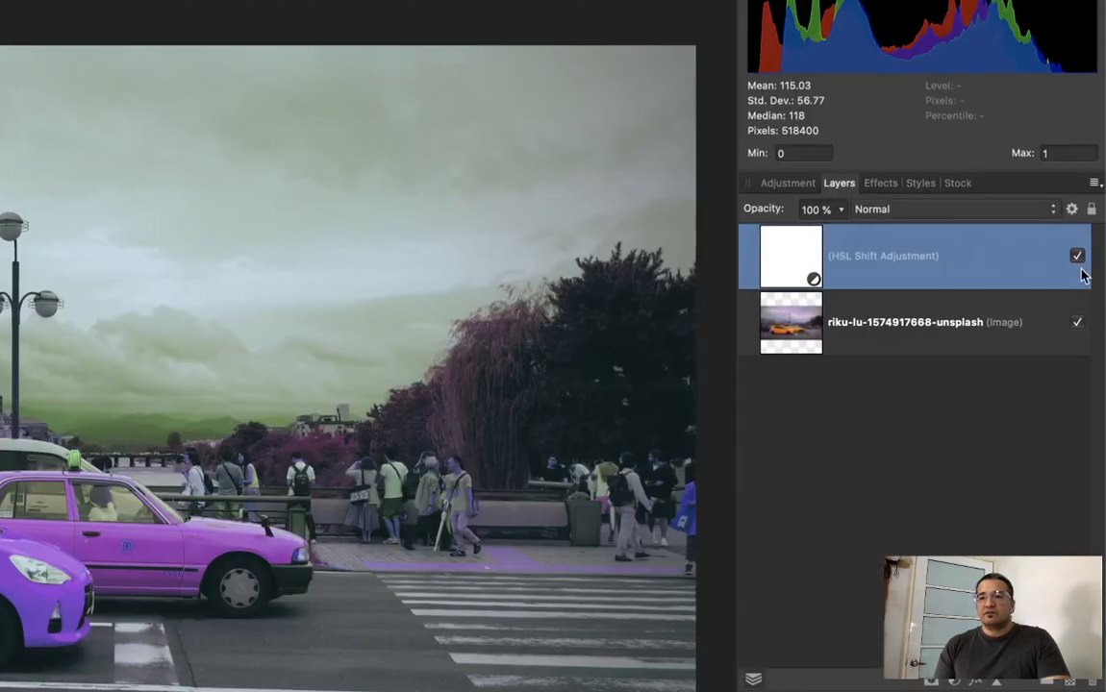
left_click(1086, 275)
left_click(1086, 274)
left_click(1077, 257)
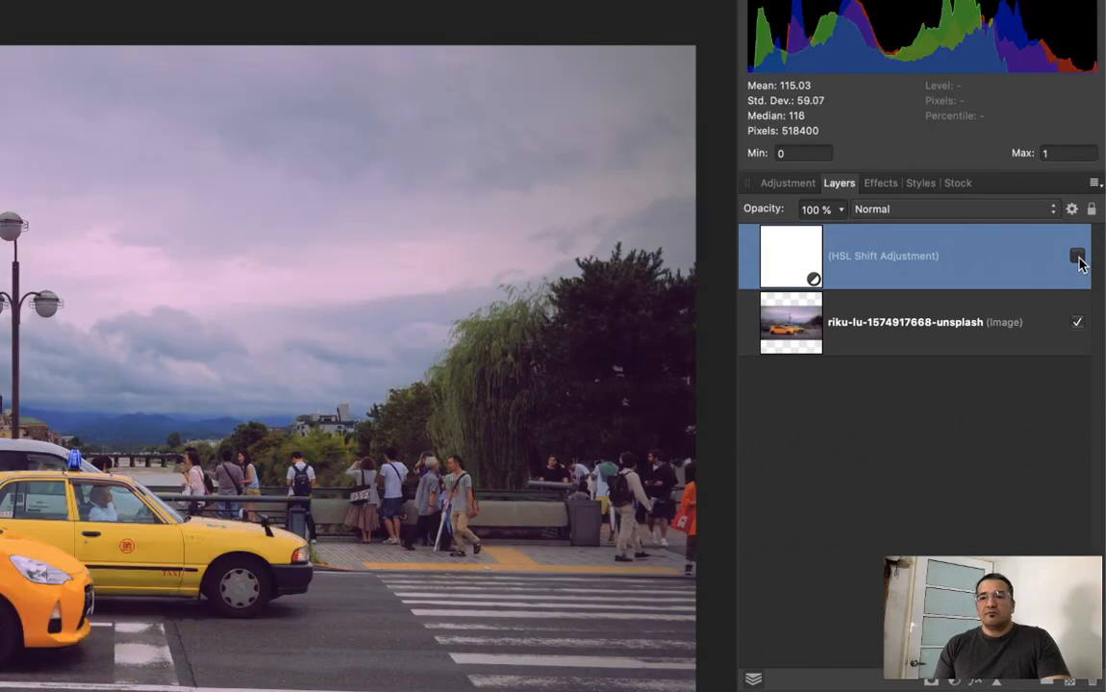
left_click(1076, 257)
left_click(1077, 257)
left_click(1077, 257)
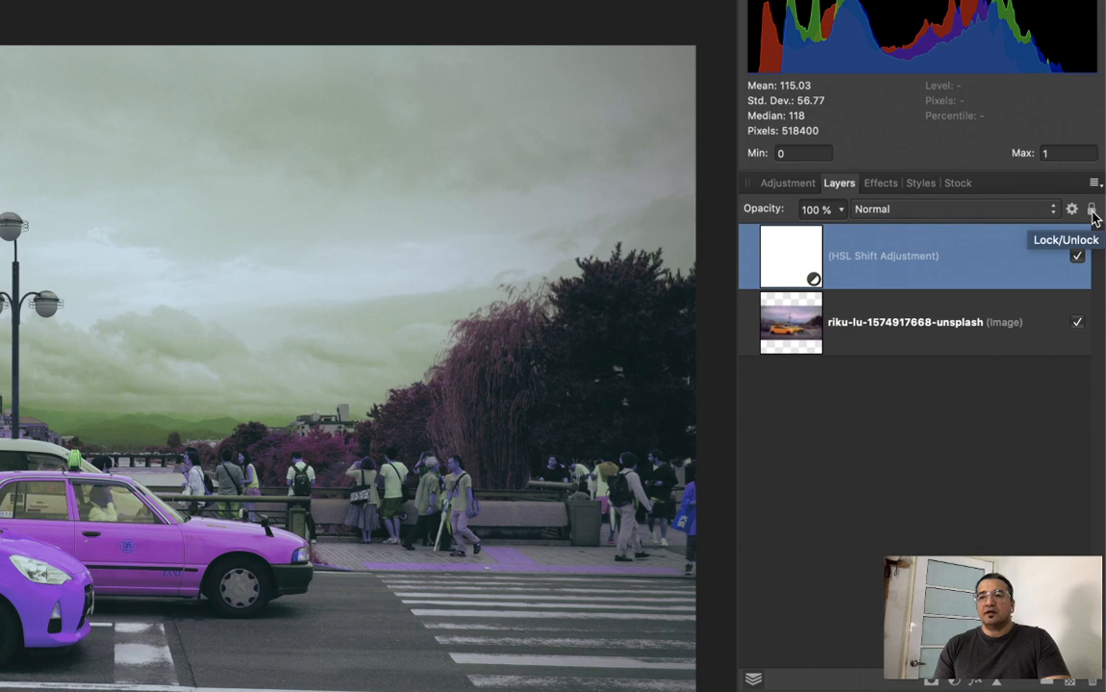
left_click(1091, 212)
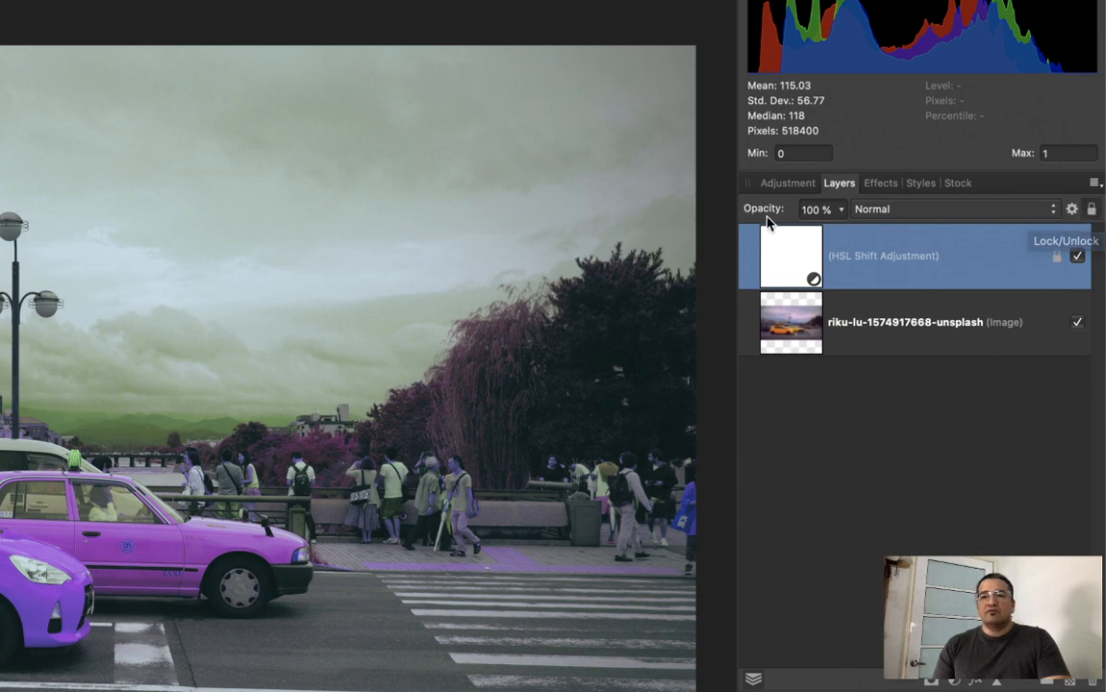
left_click(920, 210)
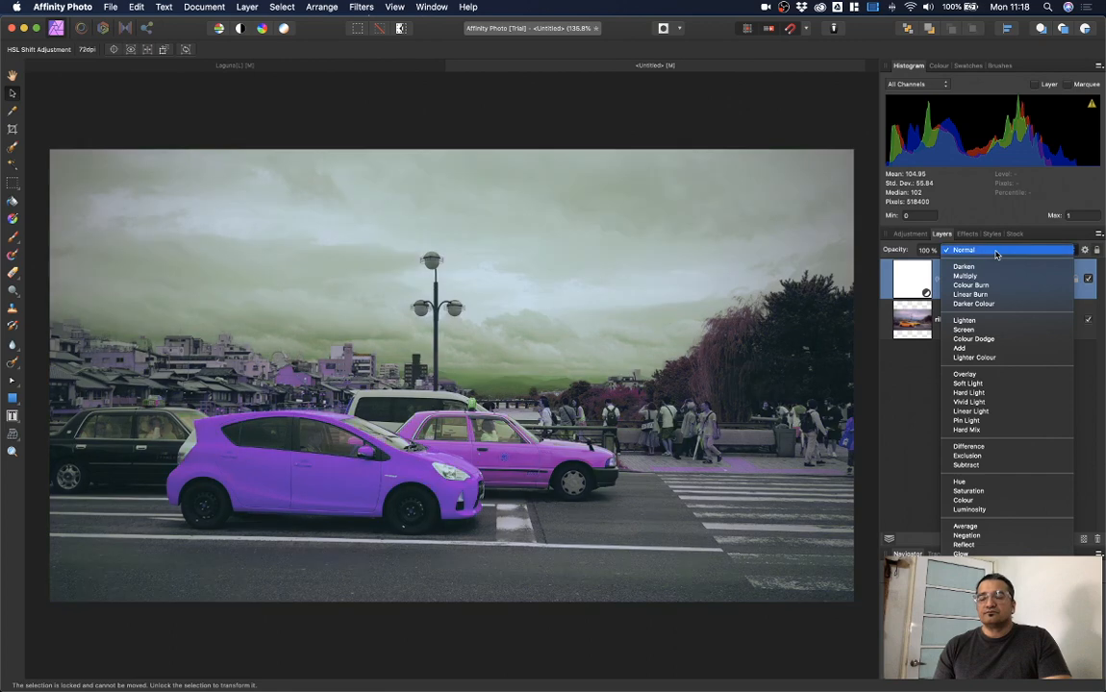
Step: Keep the HSL blend mode at Normal, hide the adjustment, and show the Unsplash 'cars' stock photos
left_click(997, 252)
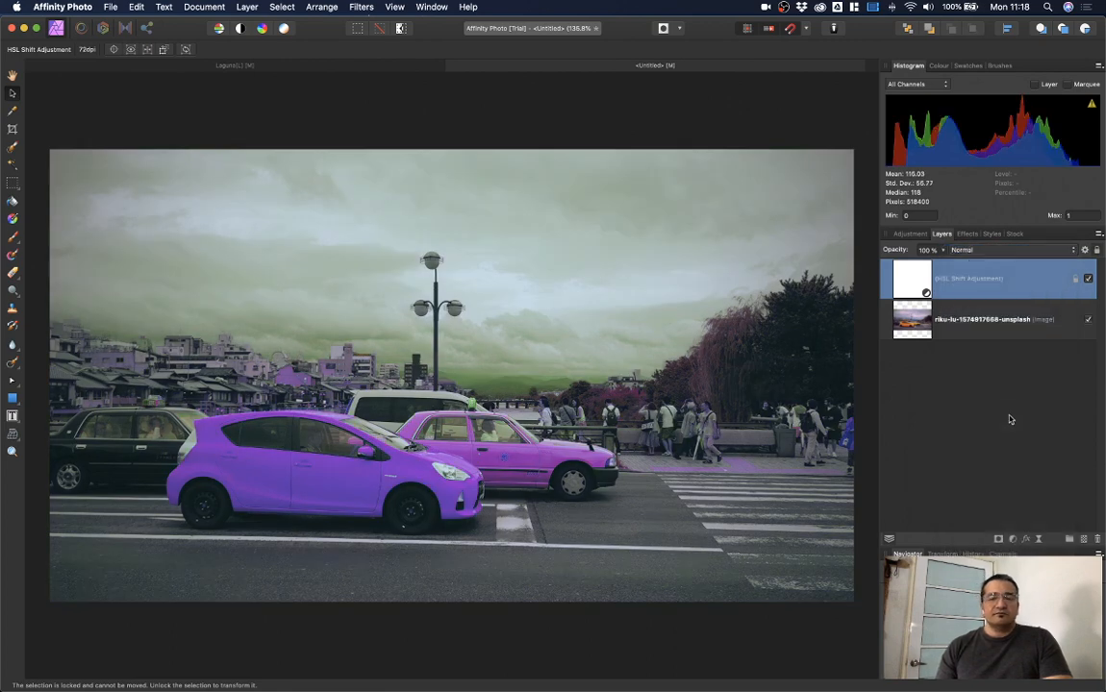
left_click(1088, 280)
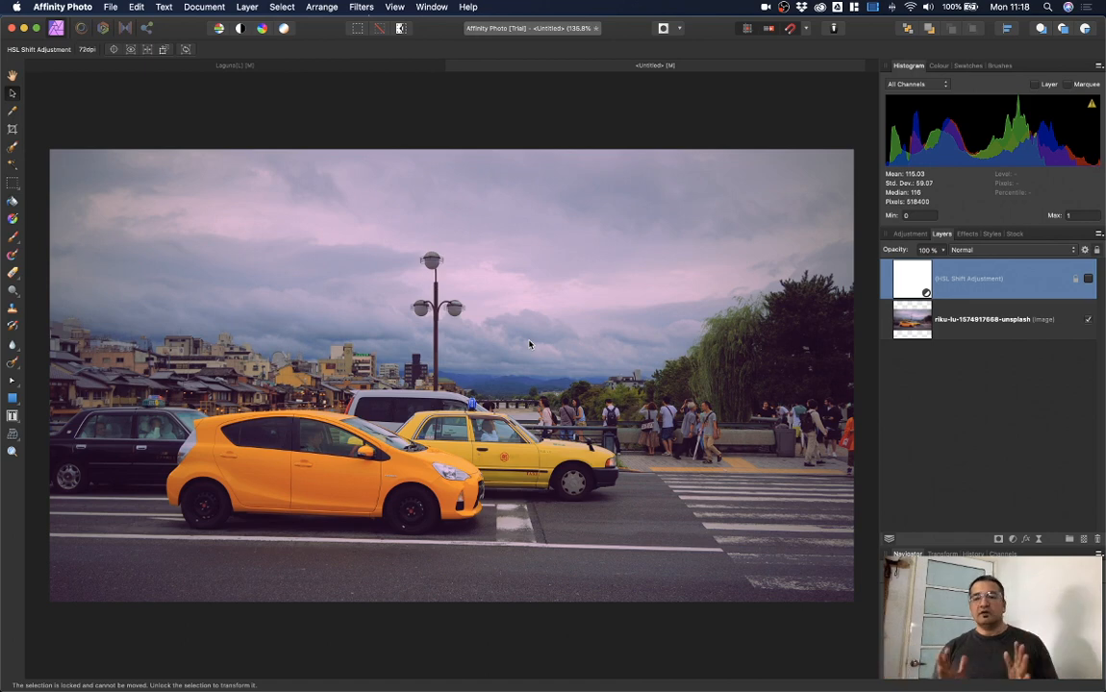
left_click(1014, 234)
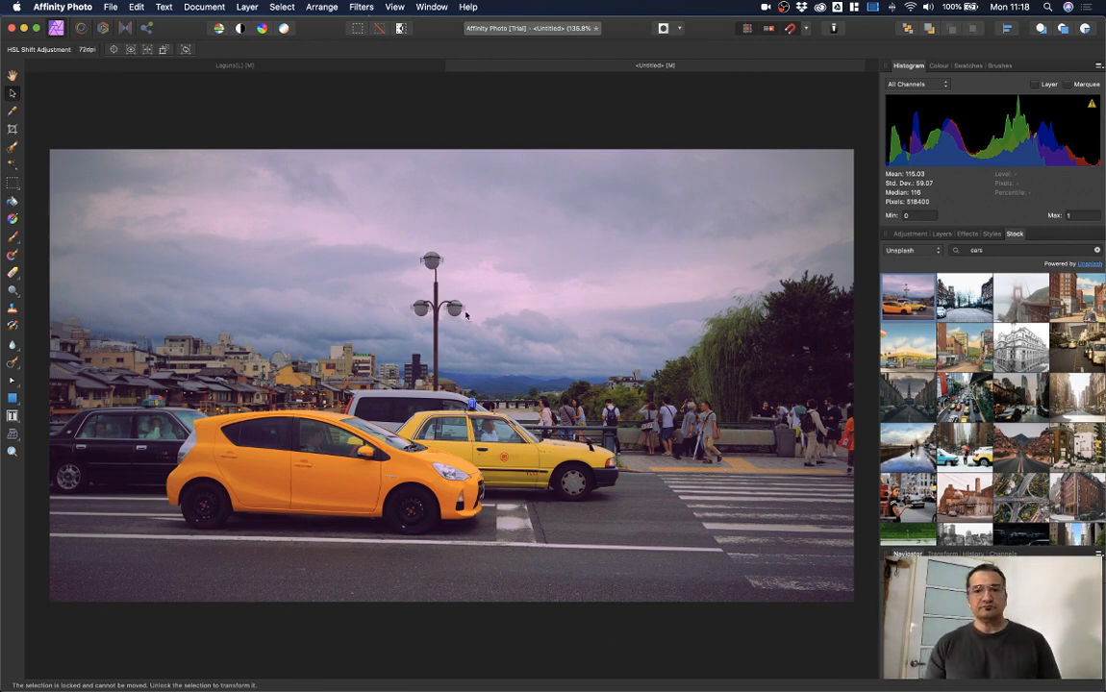
Step: Select the street photo layer and switch to the Crop tool
left_click(510, 302)
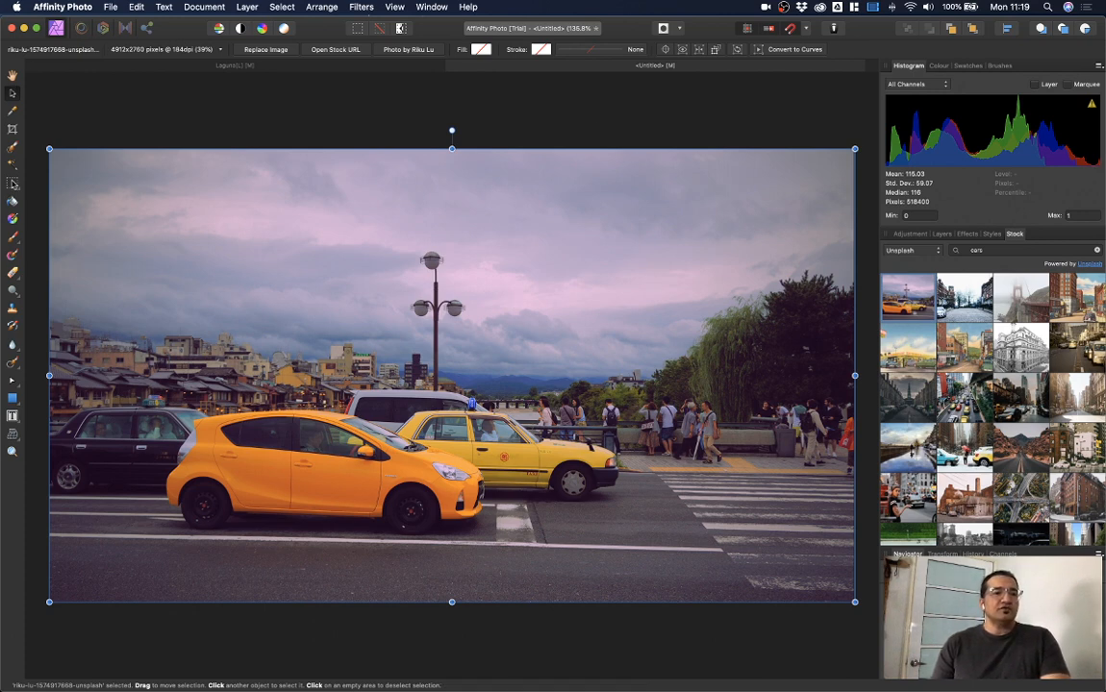
left_click(13, 113)
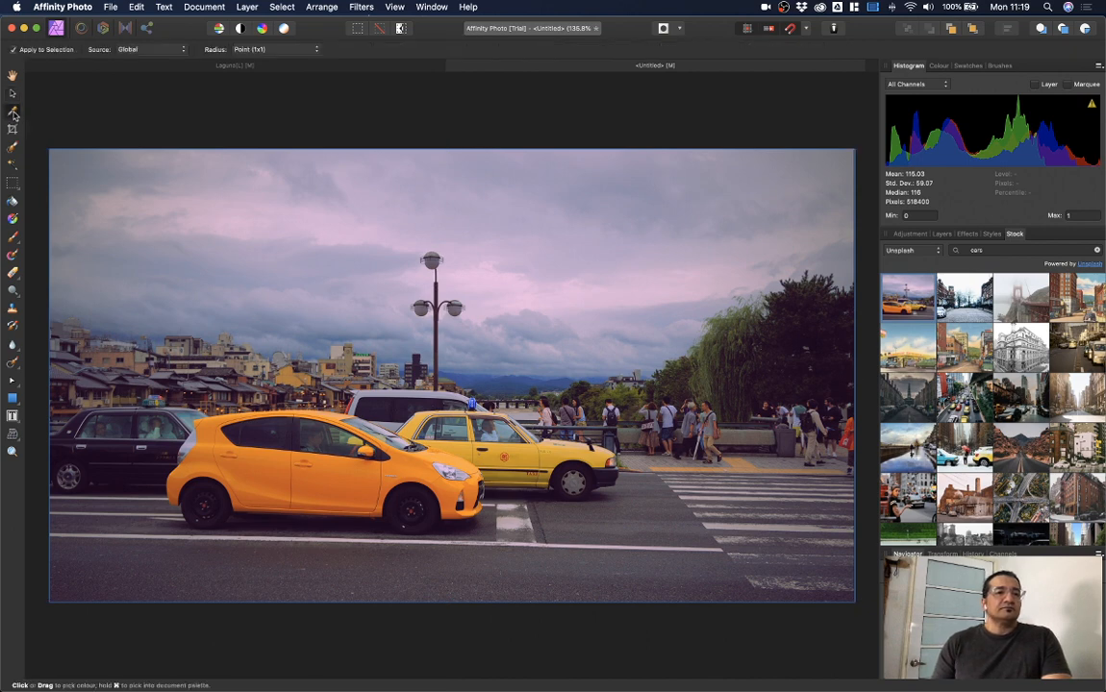
left_click(12, 128)
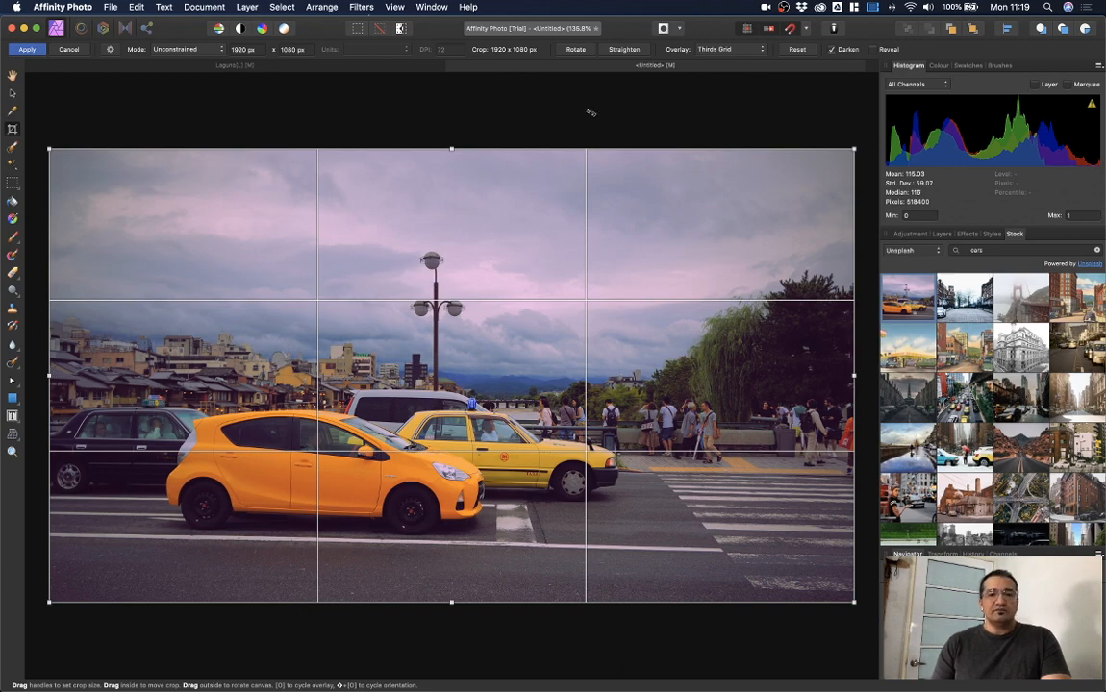
Step: Close the Untitled taxi street document without saving it
left_click(453, 69)
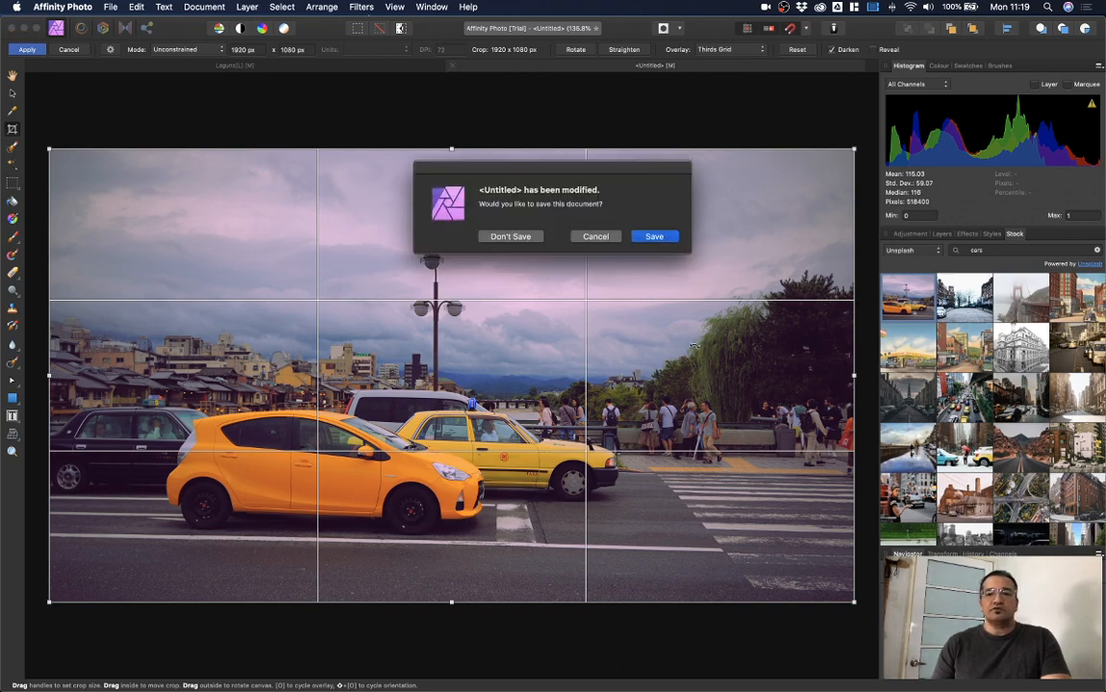
left_click(460, 213)
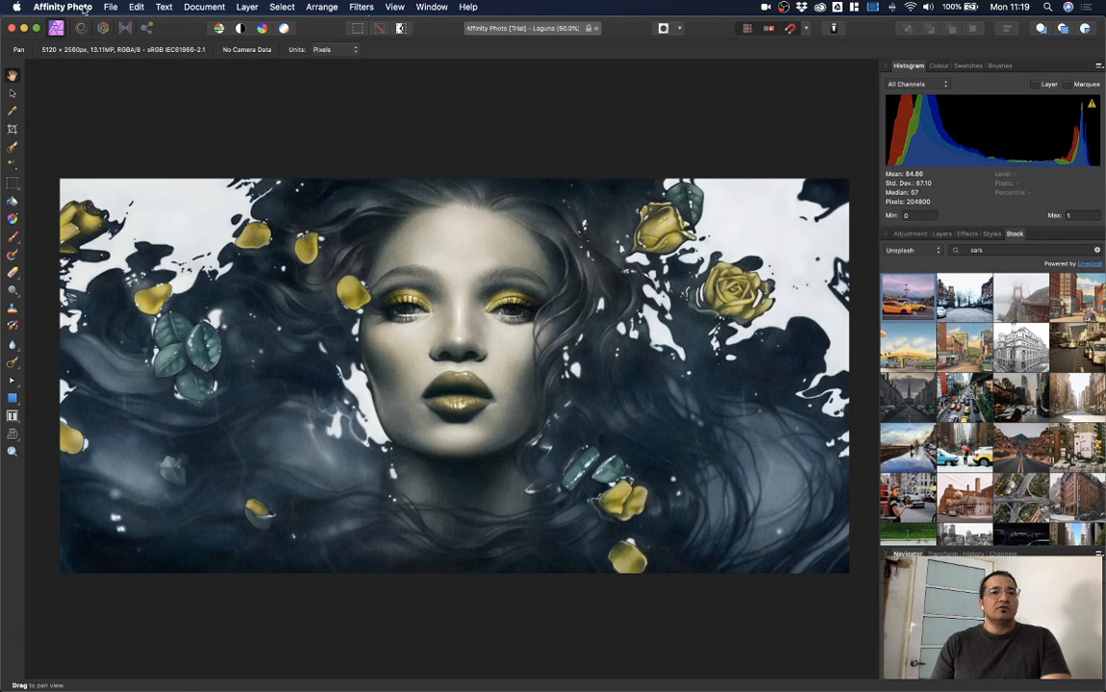
left_click(111, 9)
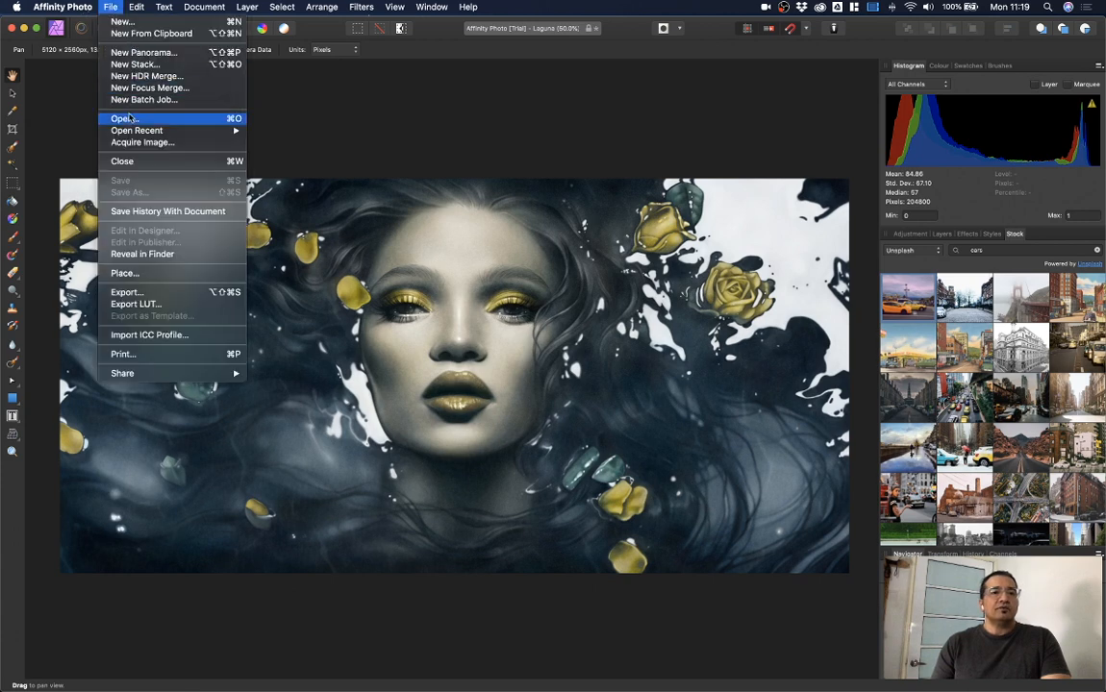
Step: Open the recent image 01 Straighten tool.jpg and pick the Crop tool for it
mouse_move(131, 130)
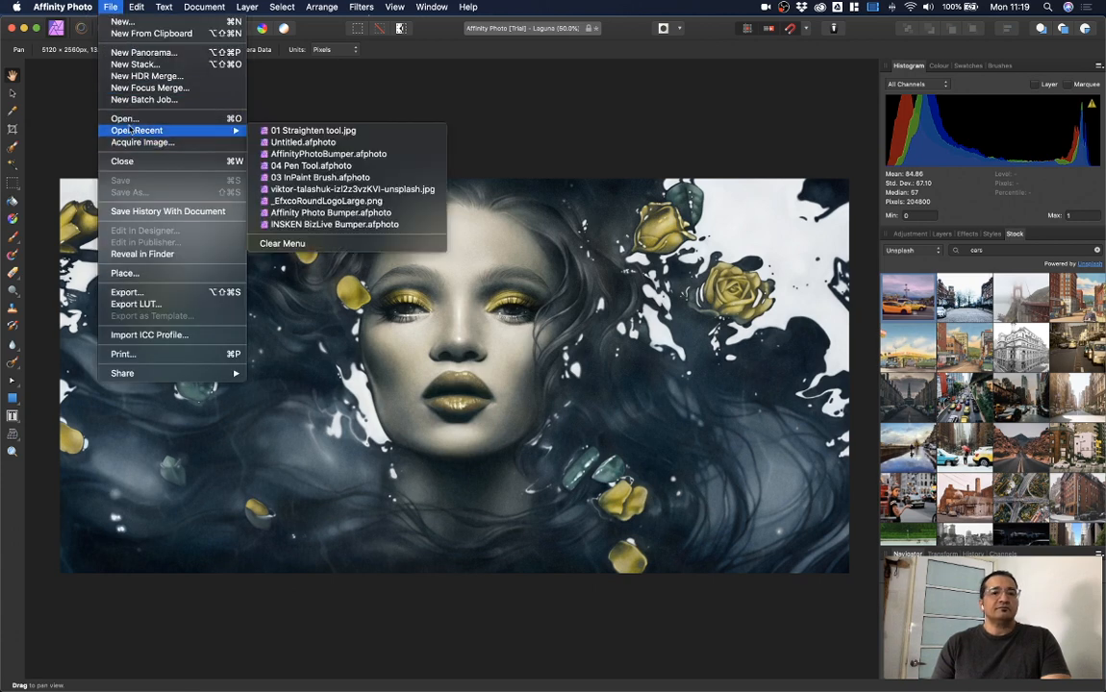
left_click(360, 134)
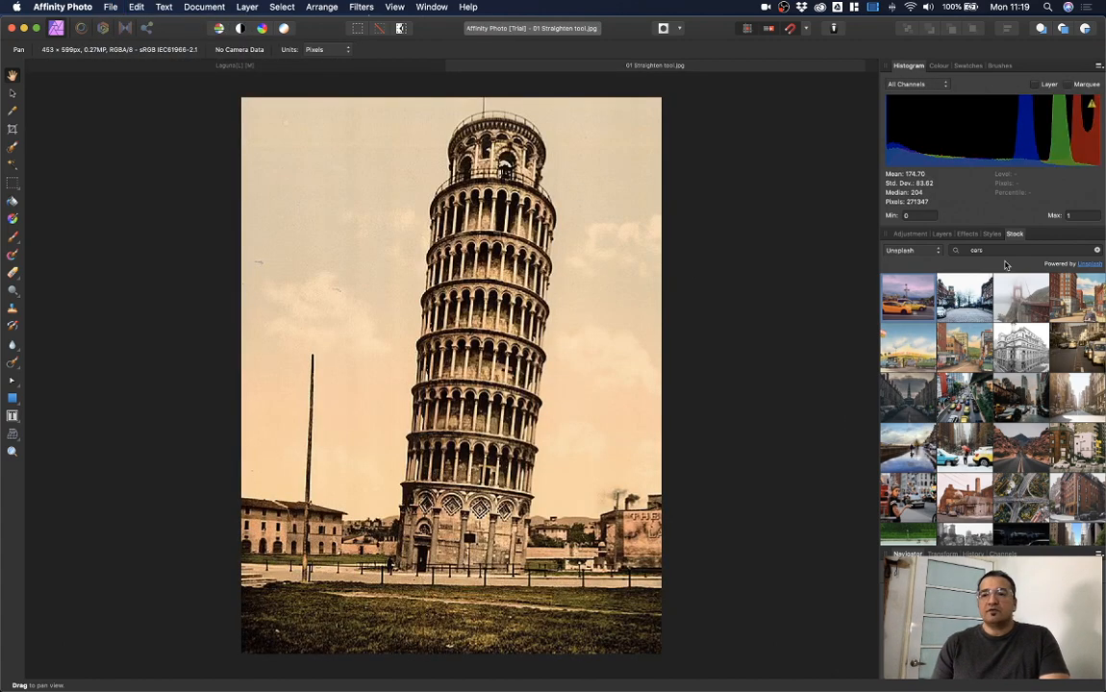
left_click(941, 235)
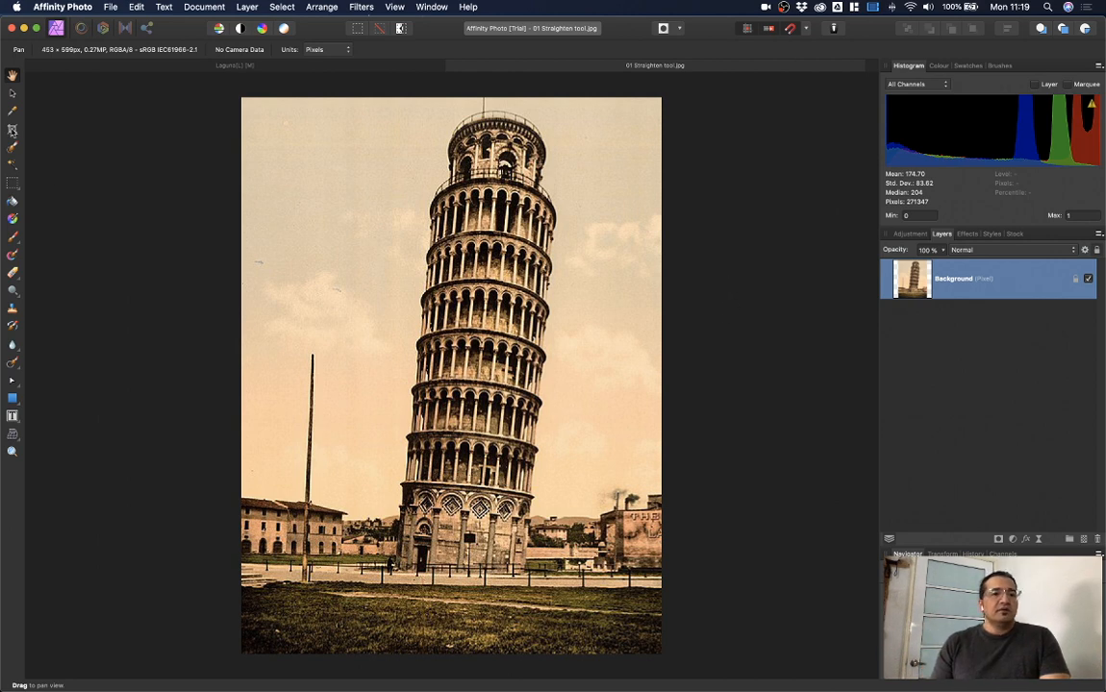
left_click(12, 129)
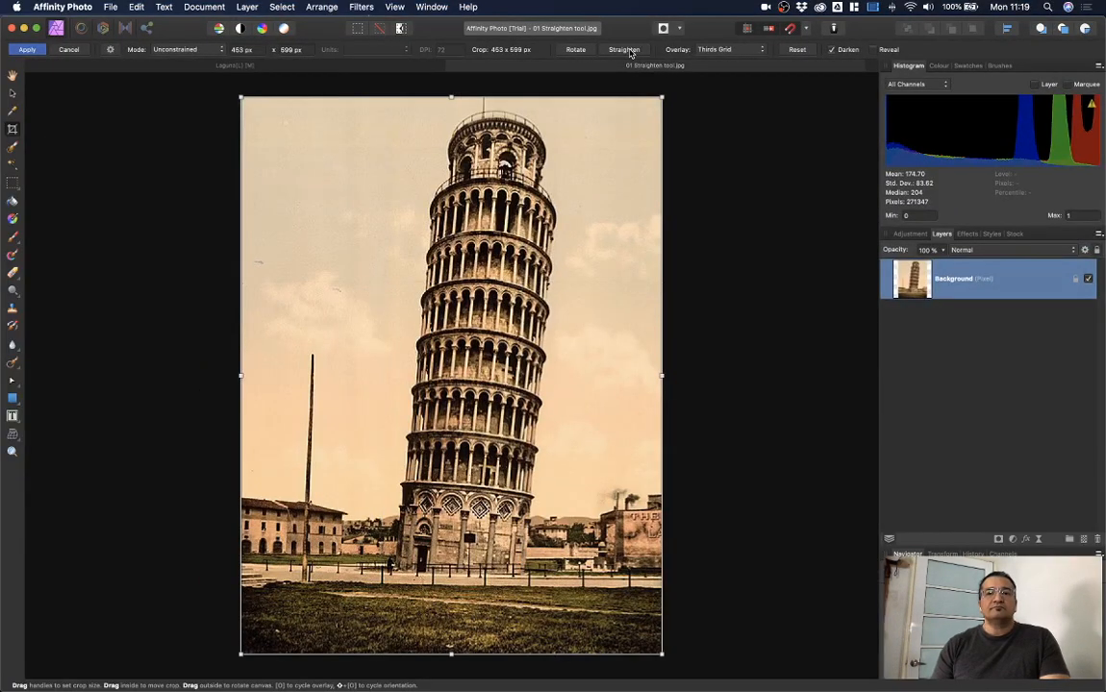
Step: Trace the tower's left edge with Straighten, then abandon and restart the crop
left_click(624, 50)
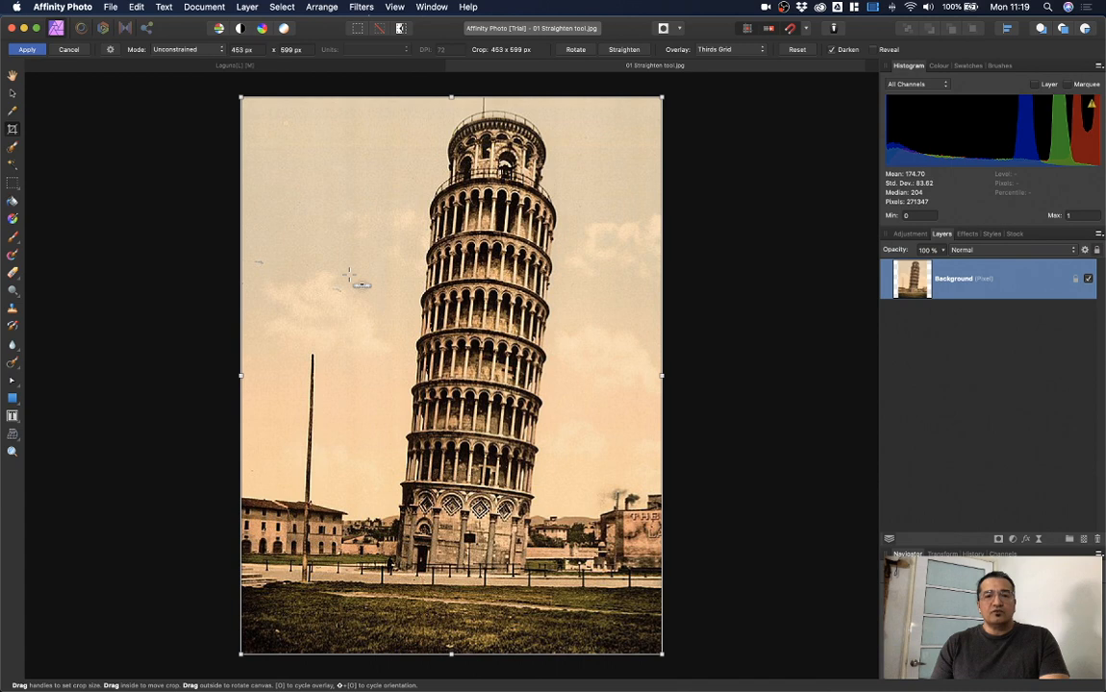
left_click_drag(428, 258, 415, 451)
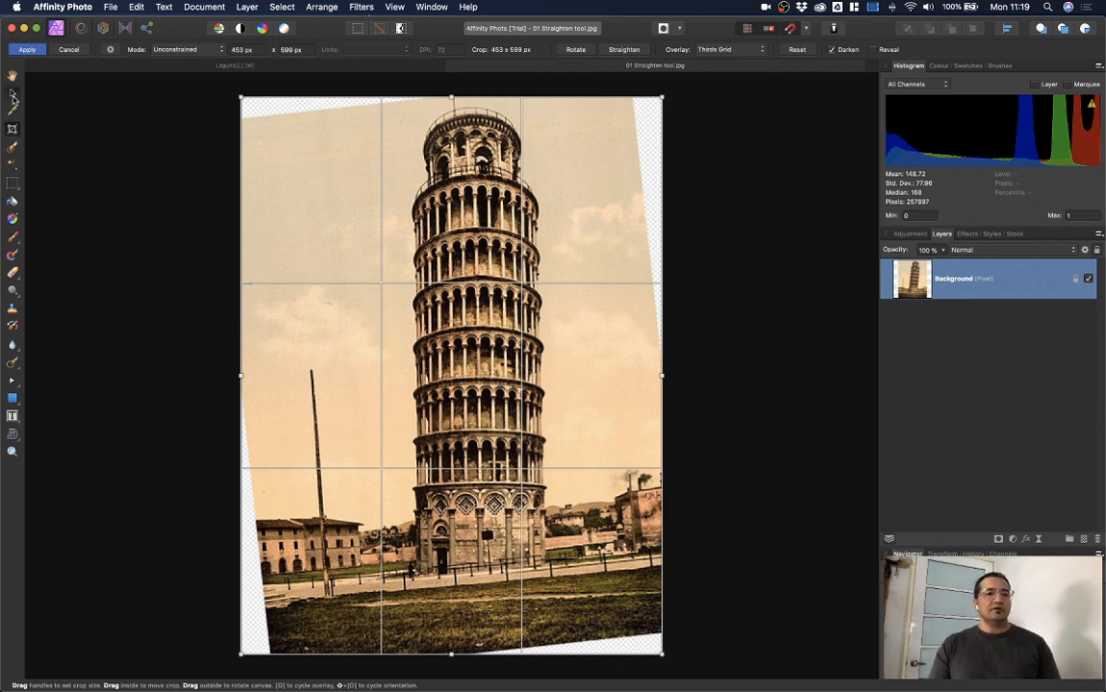
left_click(12, 93)
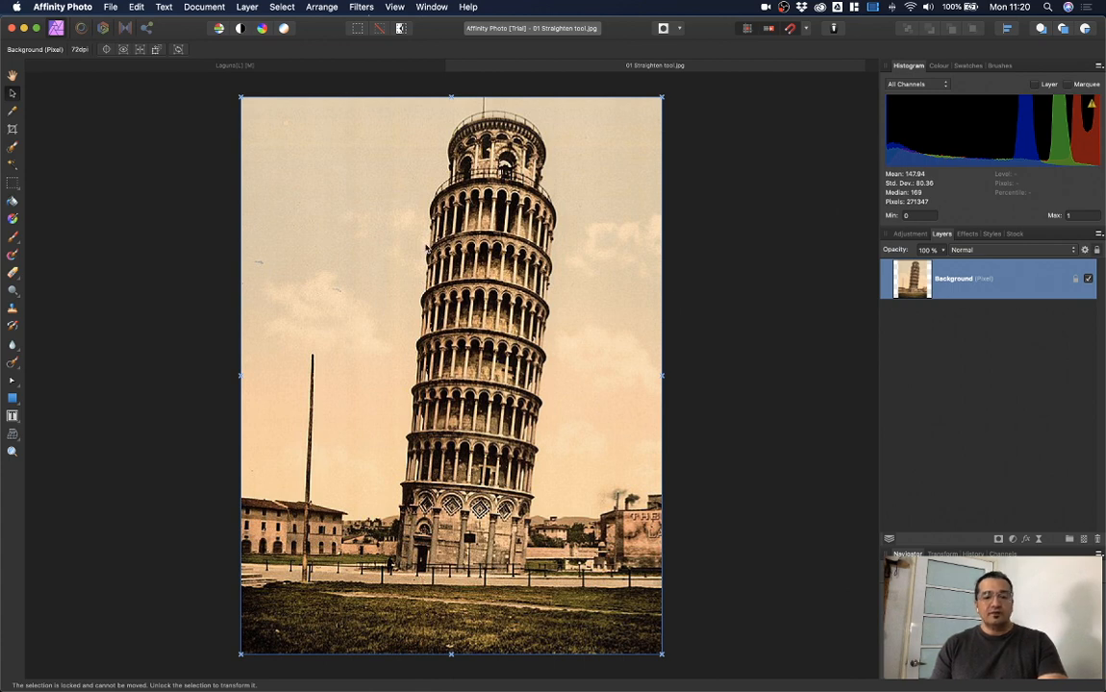
left_click(13, 128)
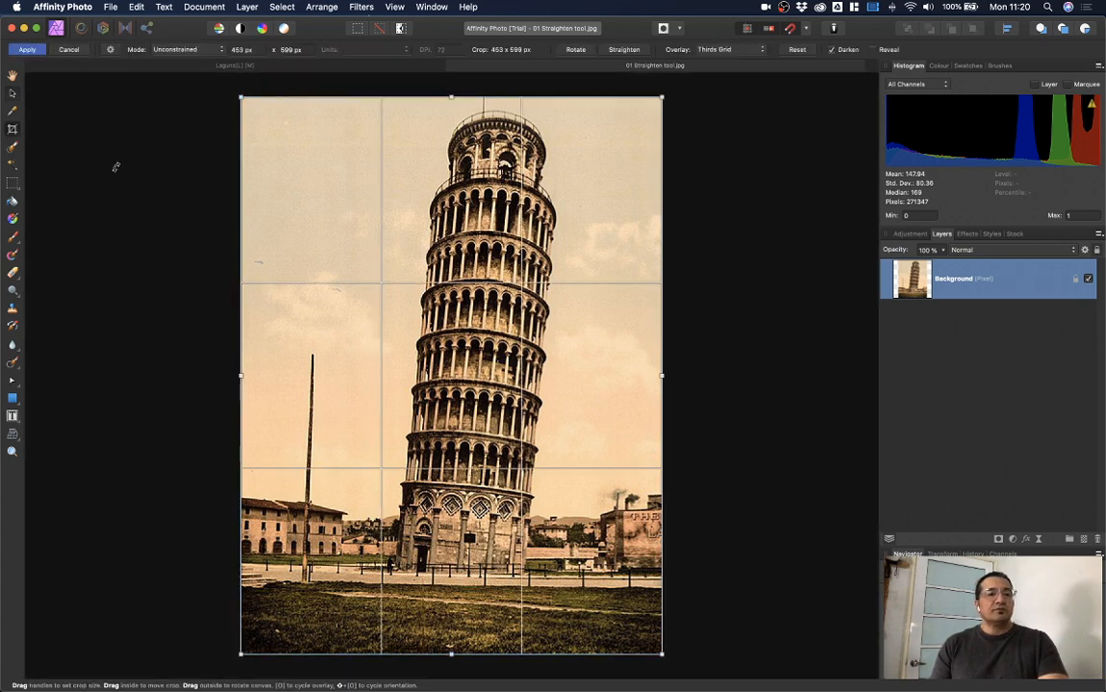
Step: Straighten the photo along the tower's left edge and apply, undoing a trial top-edge trim
left_click(625, 50)
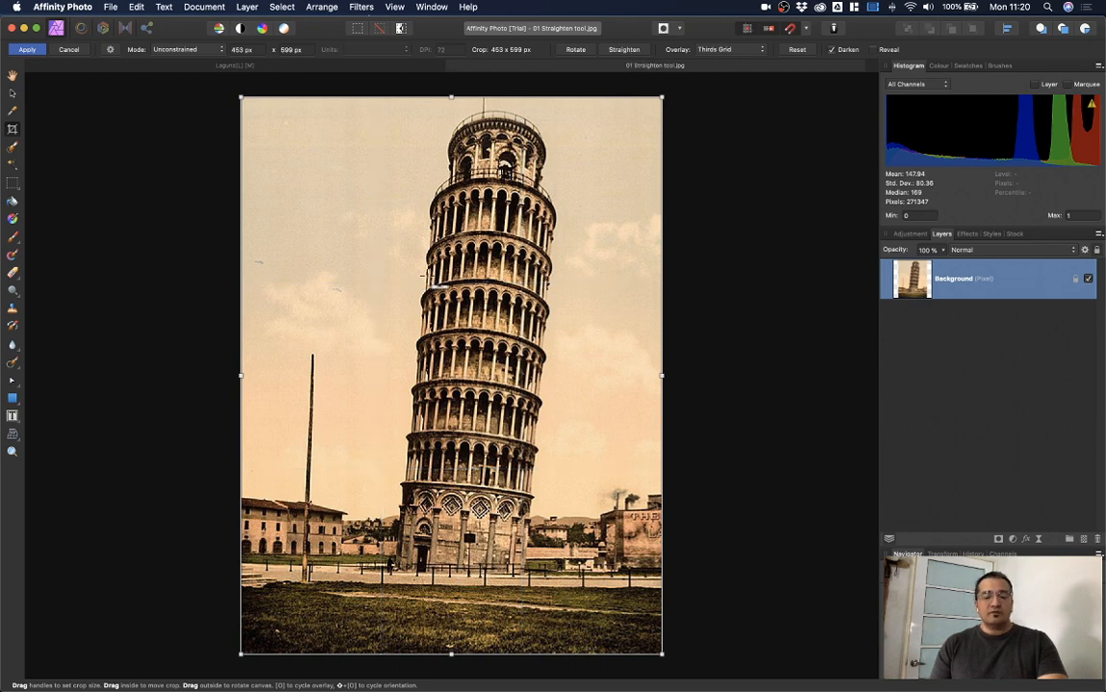
left_click_drag(429, 276, 411, 416)
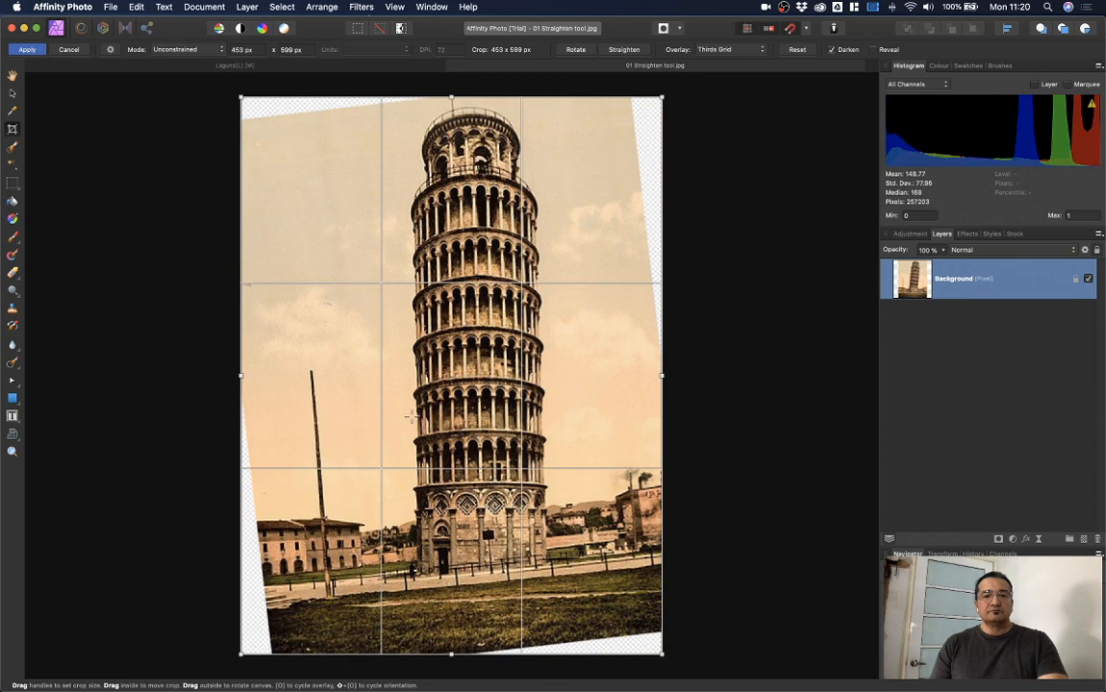
left_click(34, 49)
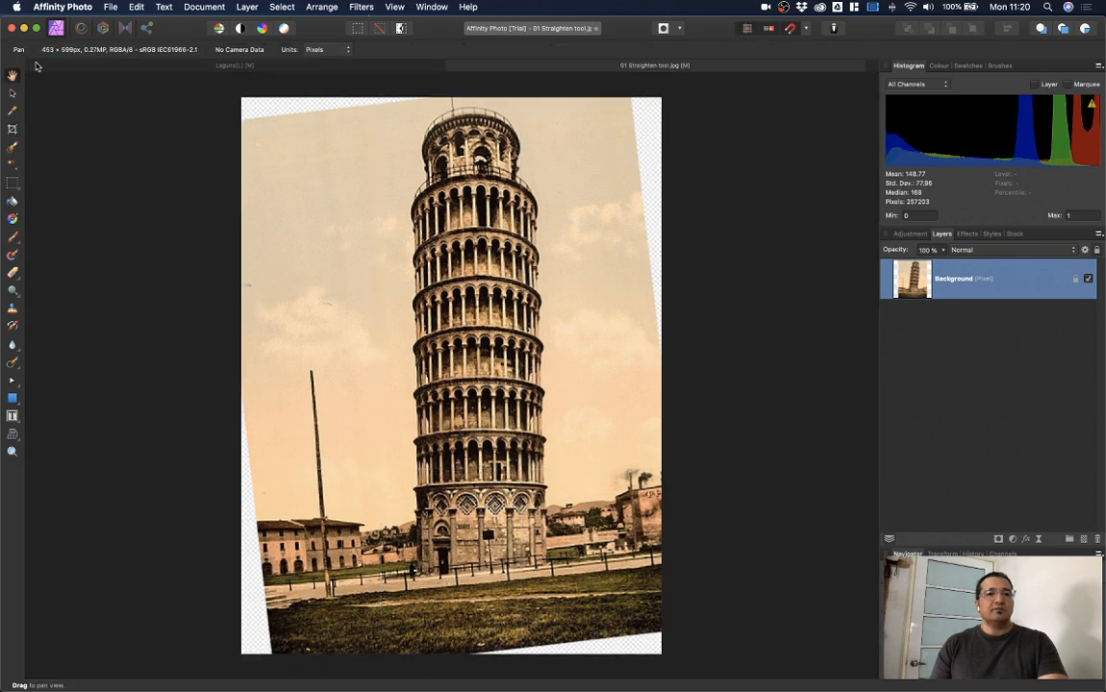
left_click(12, 130)
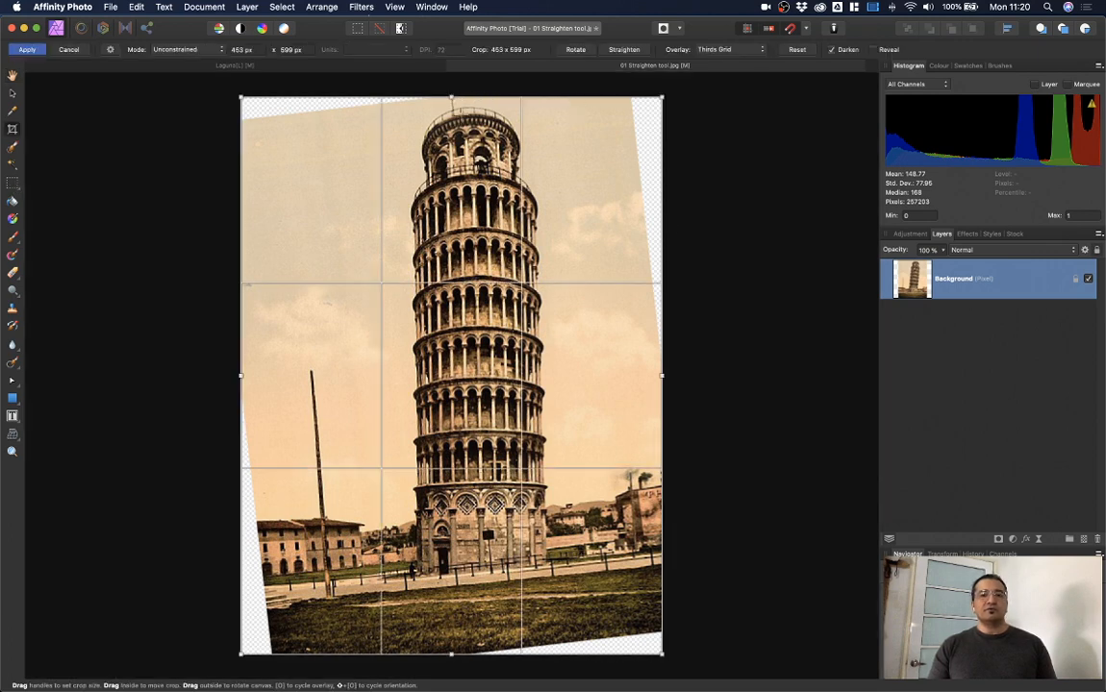
left_click_drag(451, 98, 451, 117)
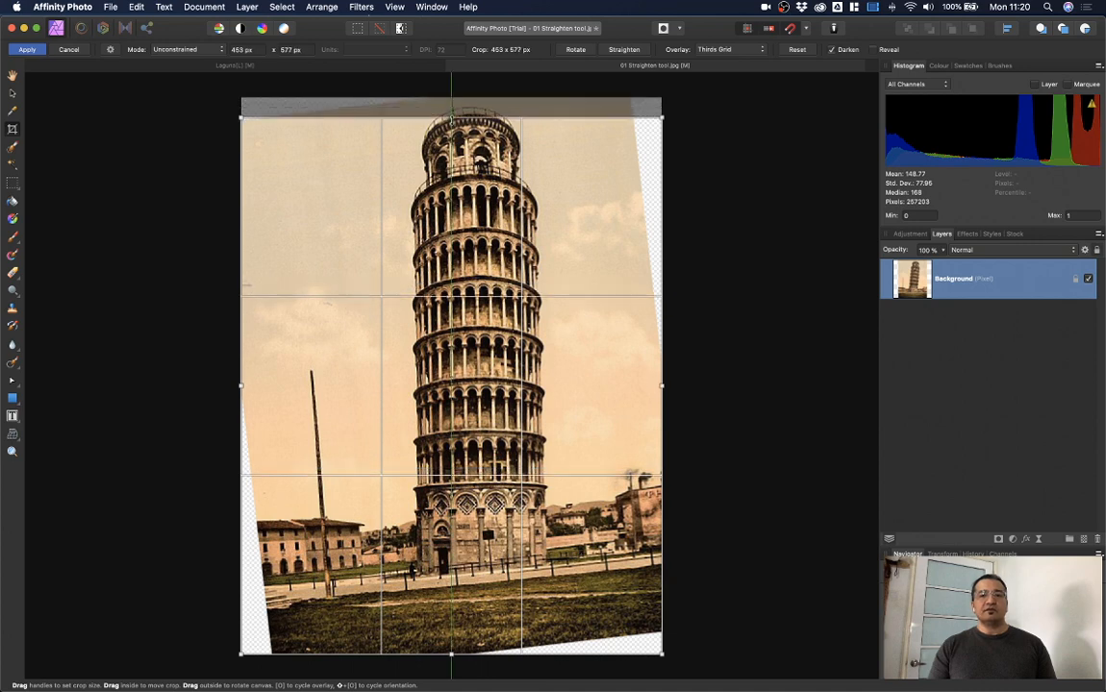
key("super+z")
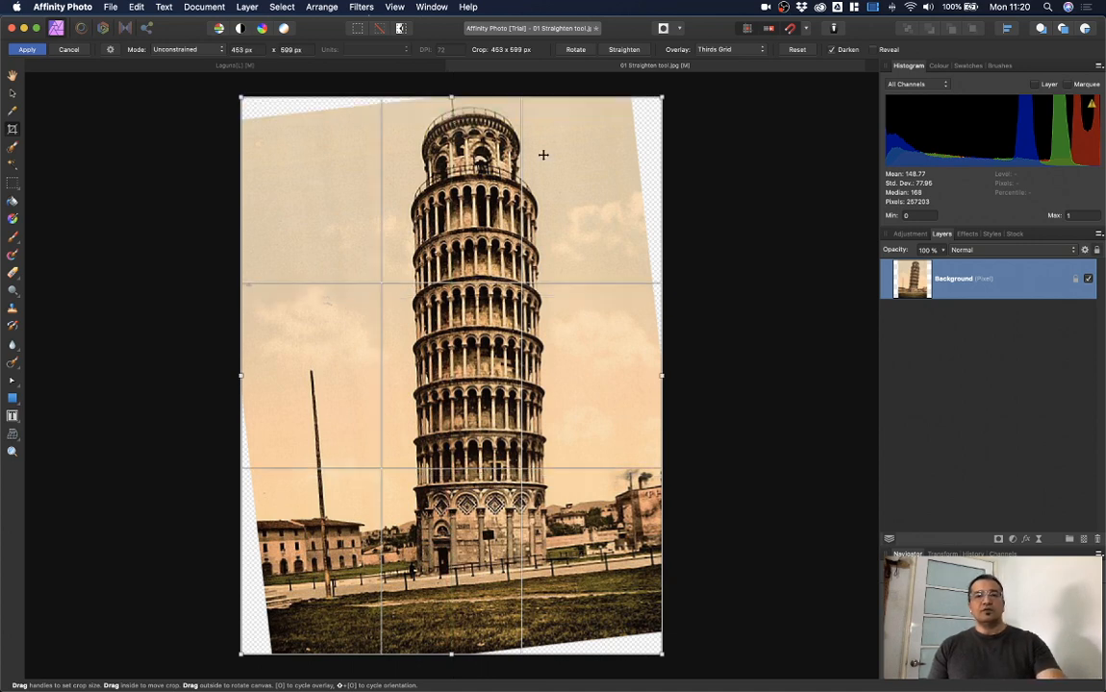
Step: Exit cropping and apply Rasterise & Trim to the rotated Background layer
left_click(13, 92)
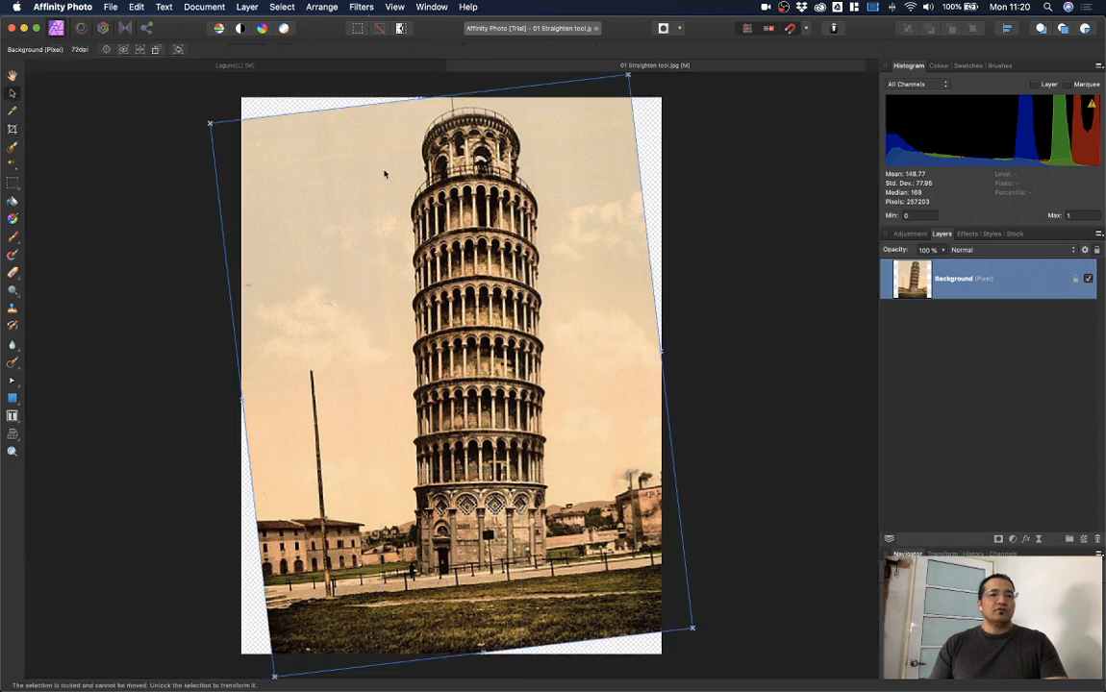
left_click(697, 200)
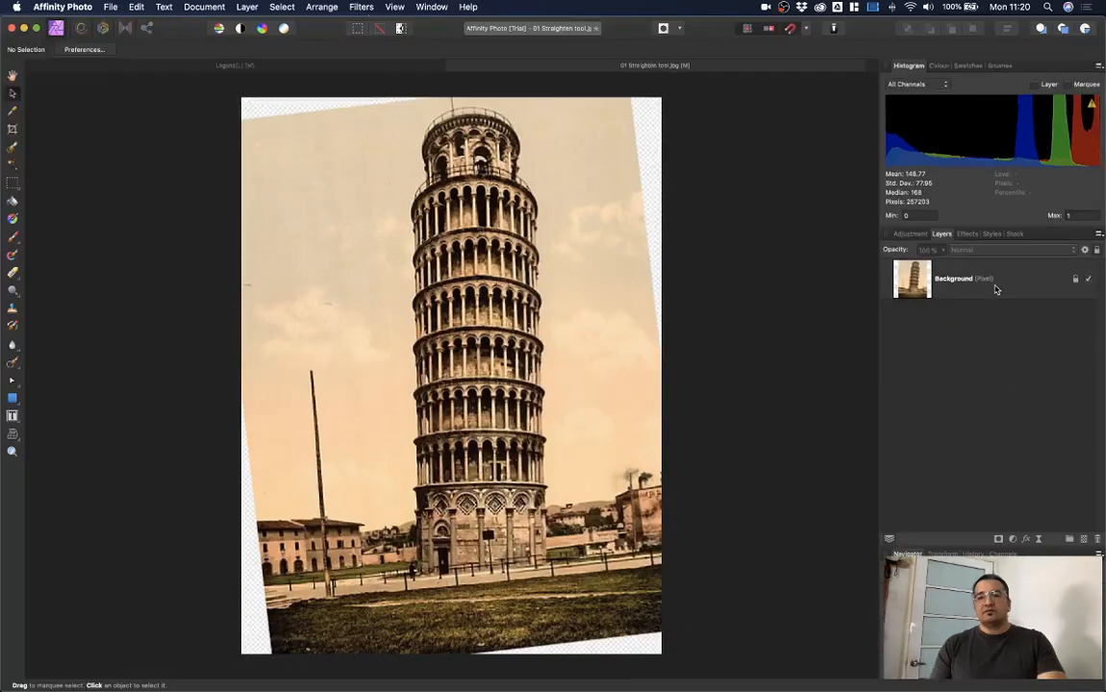
right_click(1000, 289)
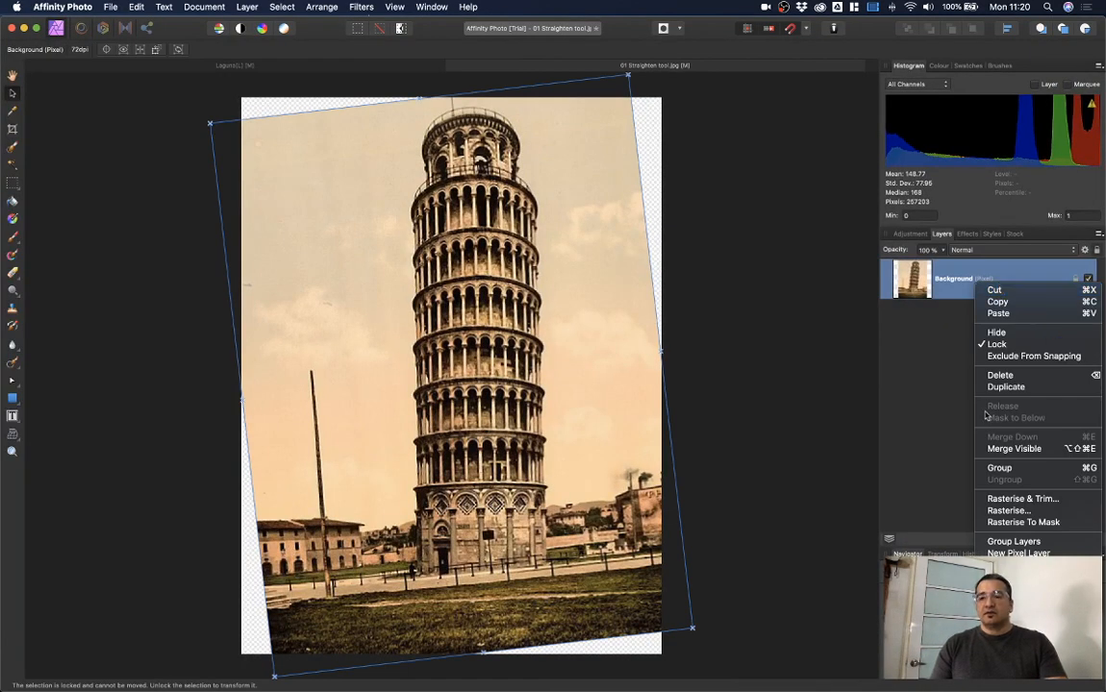
left_click(1010, 499)
left_click(767, 253)
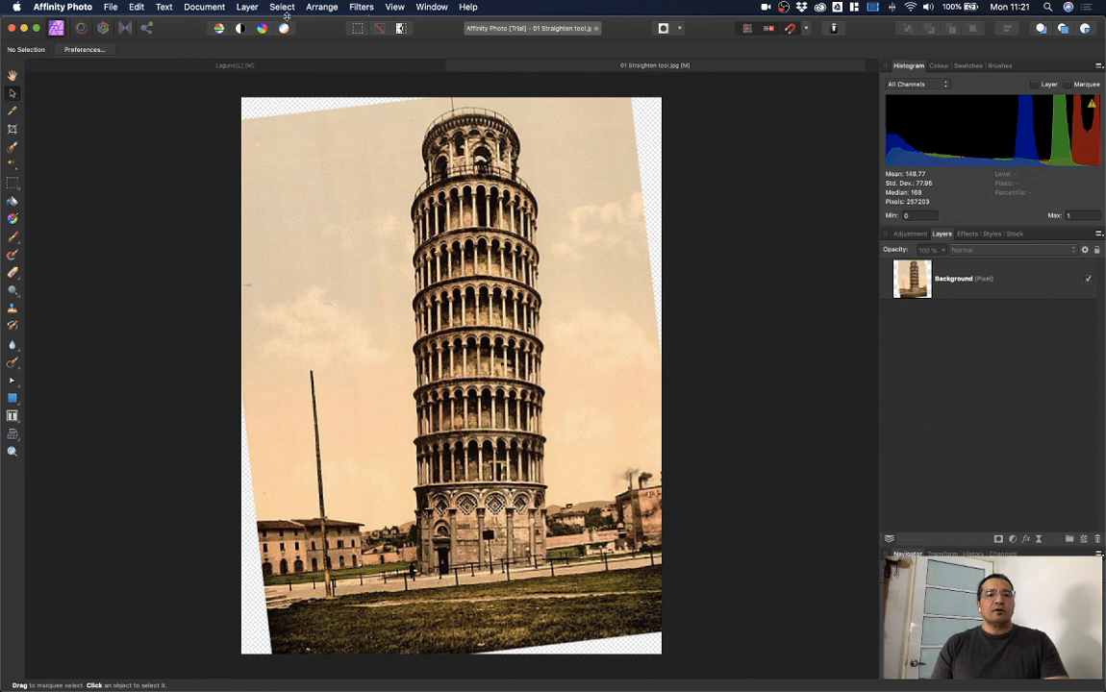
left_click(283, 8)
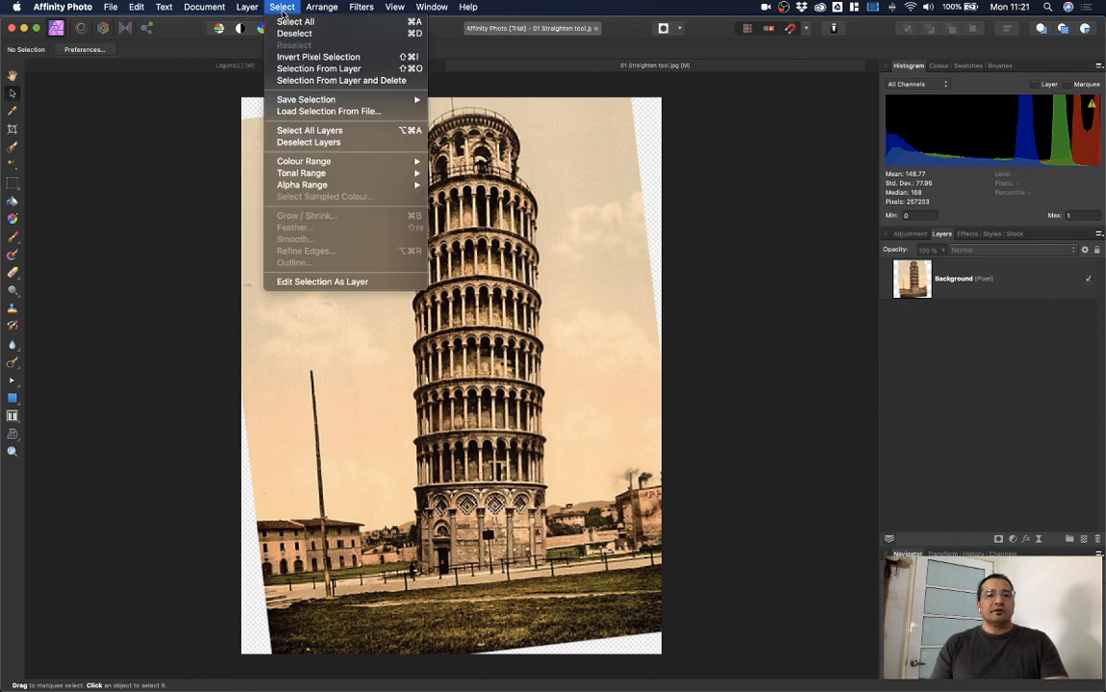
mouse_move(280, 186)
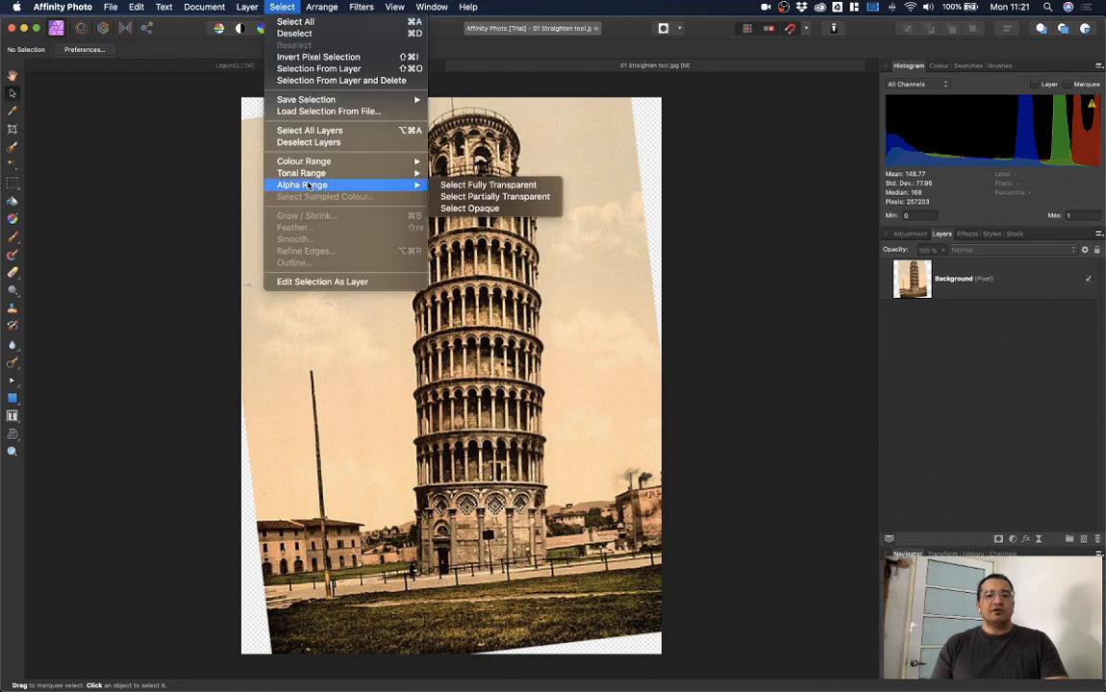
left_click(522, 197)
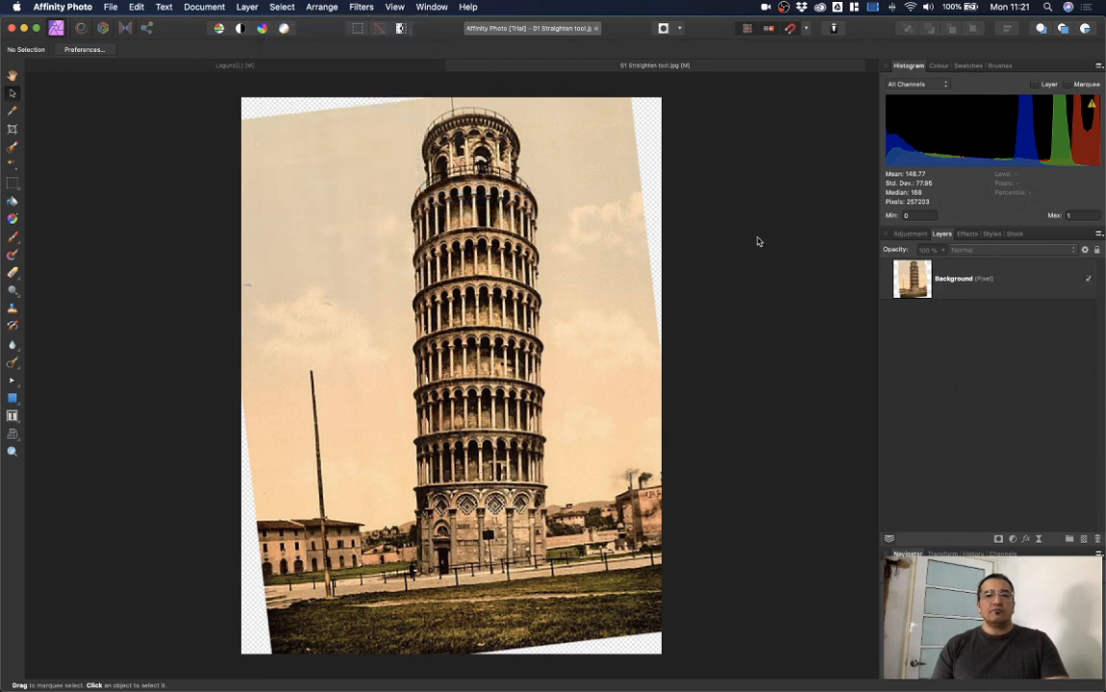
left_click(993, 289)
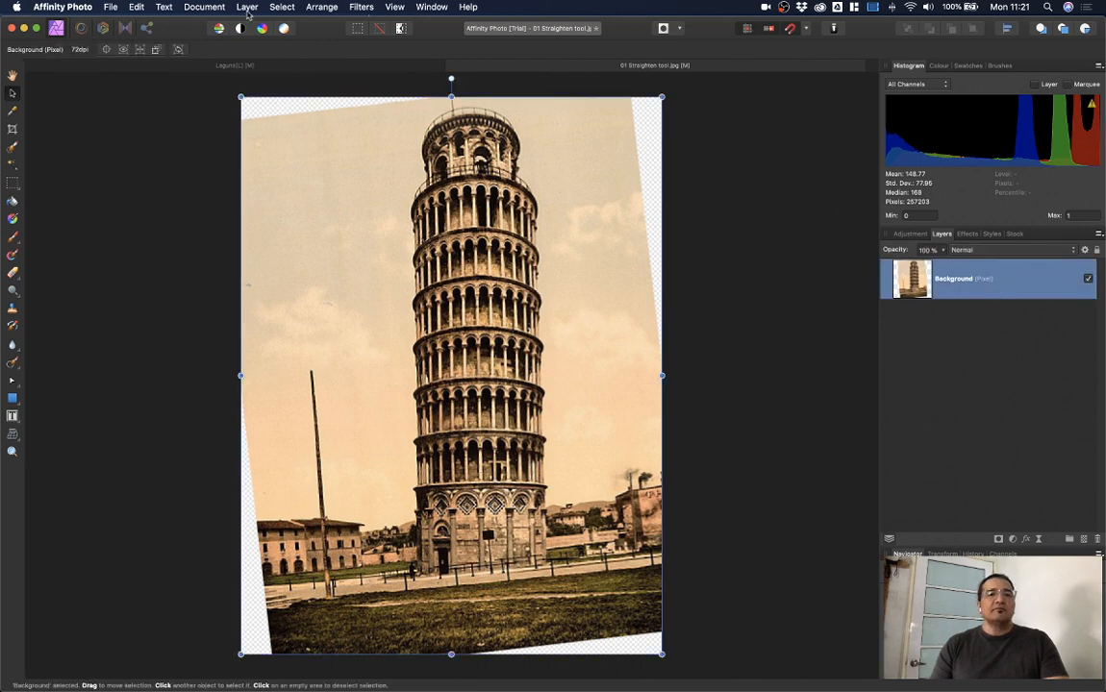
left_click(282, 7)
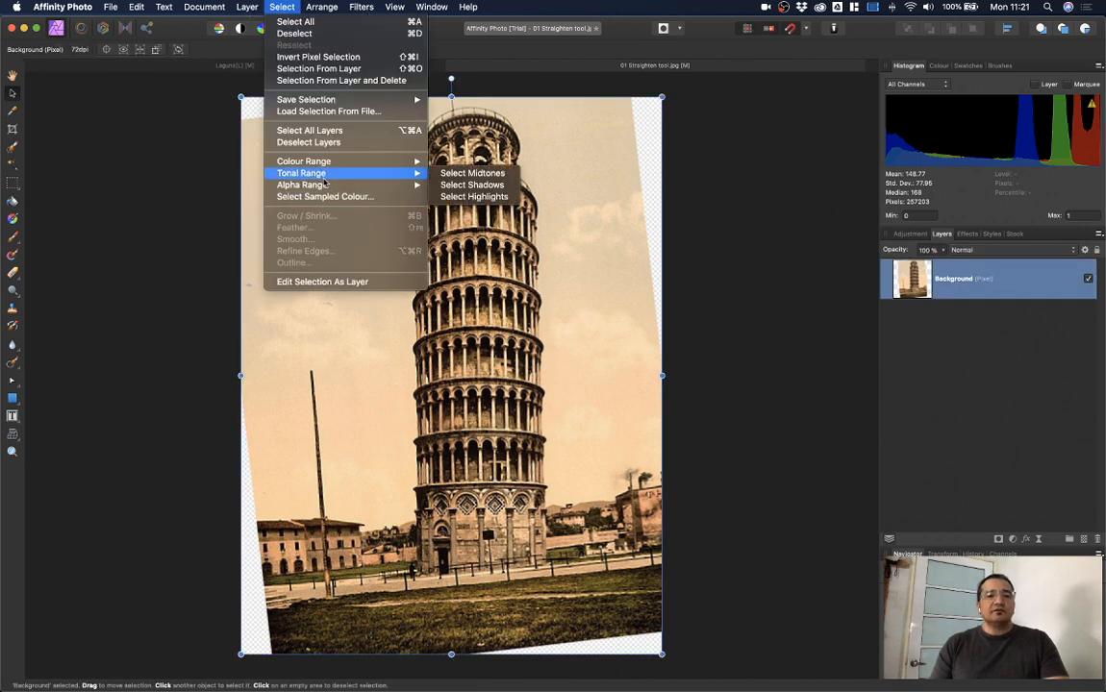
mouse_move(301, 185)
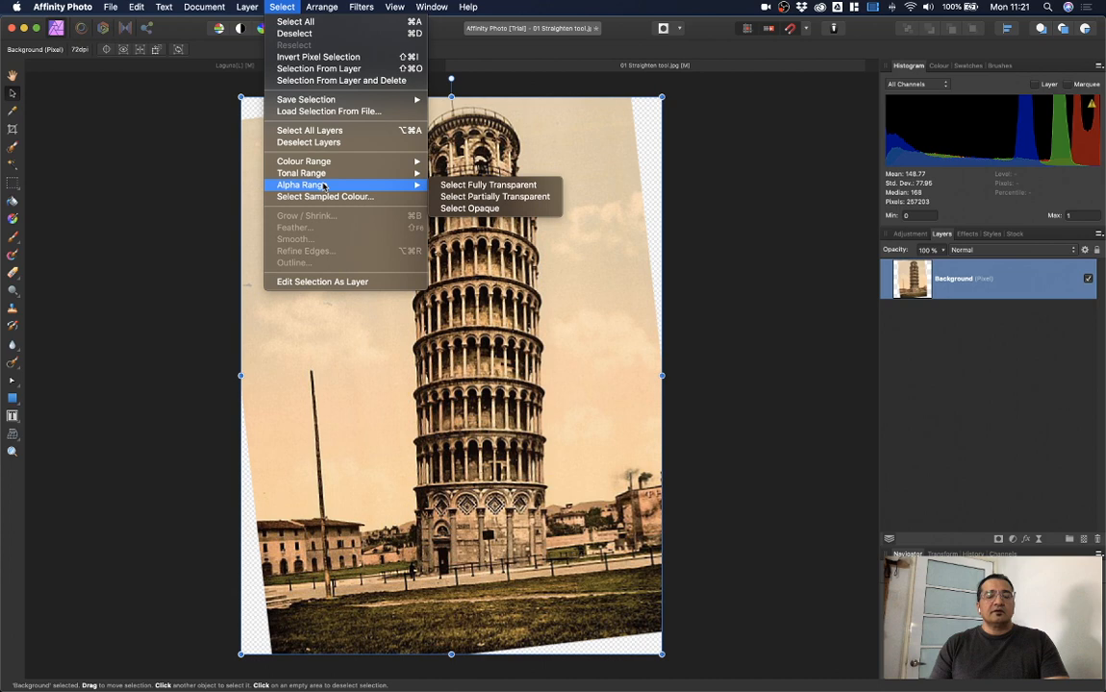
left_click(513, 198)
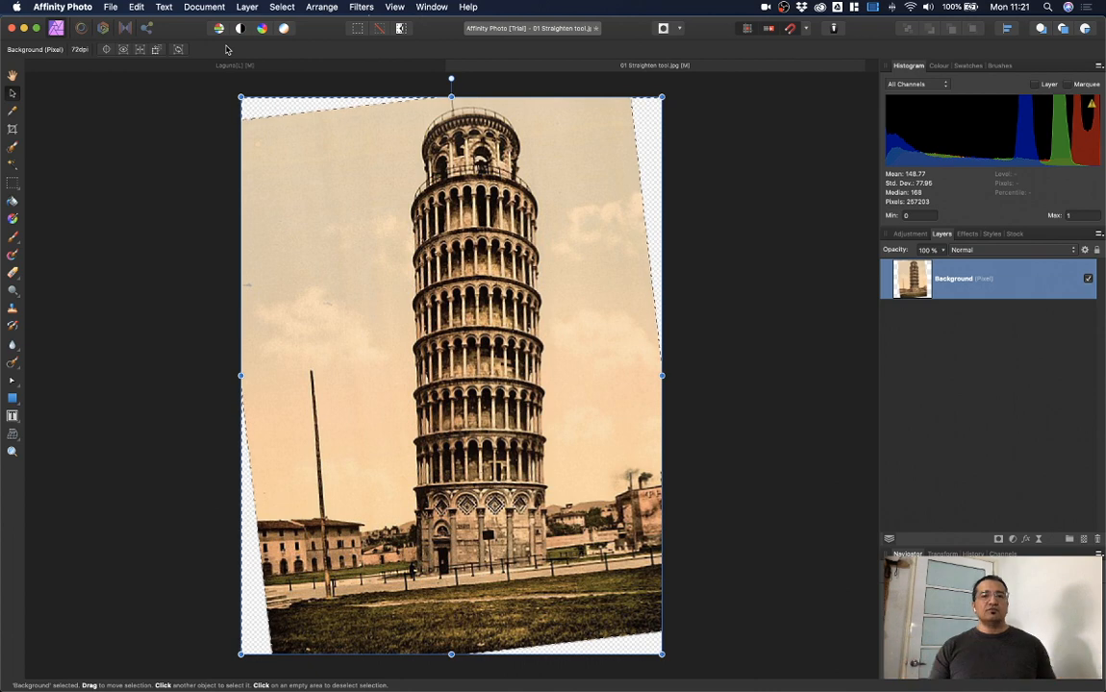
Step: Grow the current selection by 2 px
left_click(283, 8)
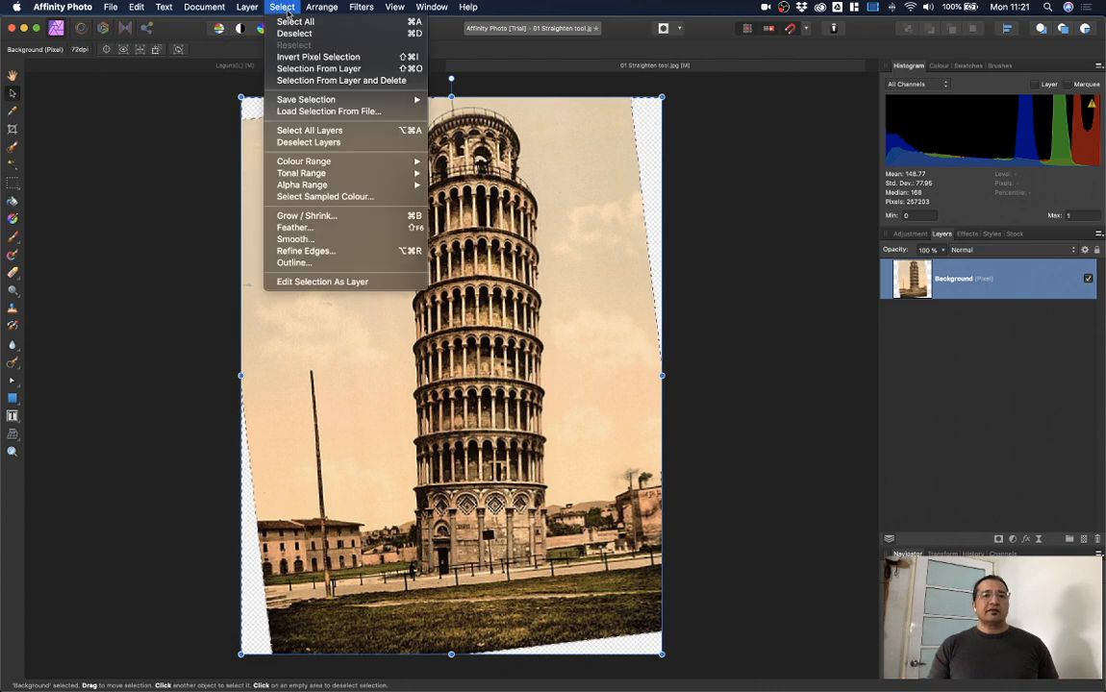
left_click(320, 217)
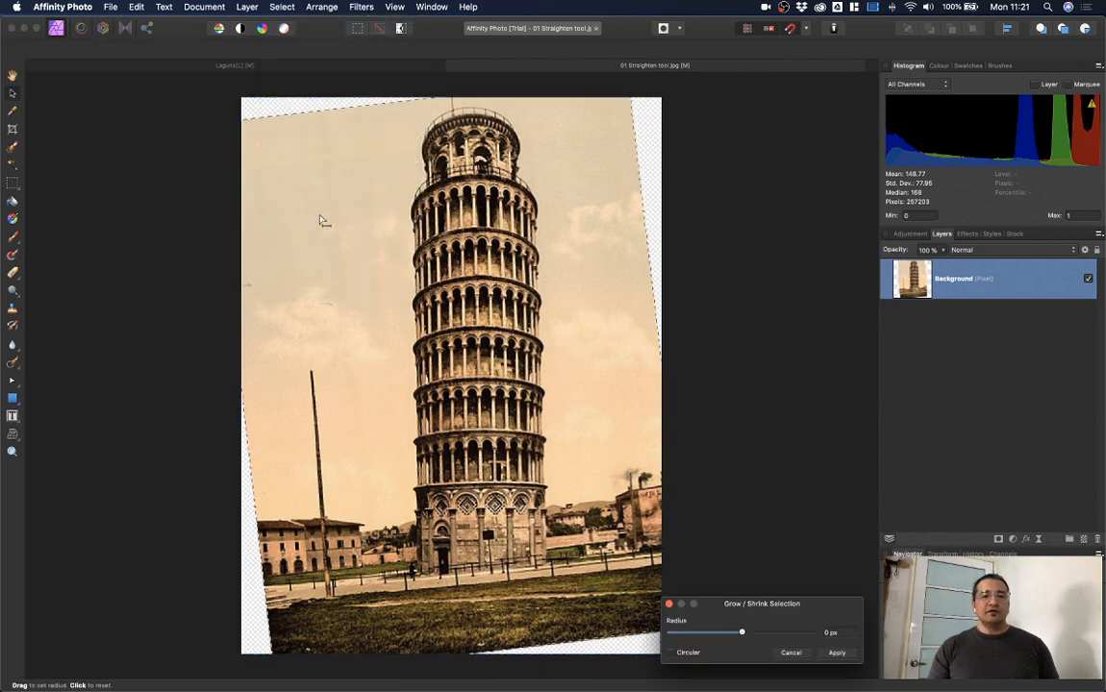
left_click(841, 637)
type("2")
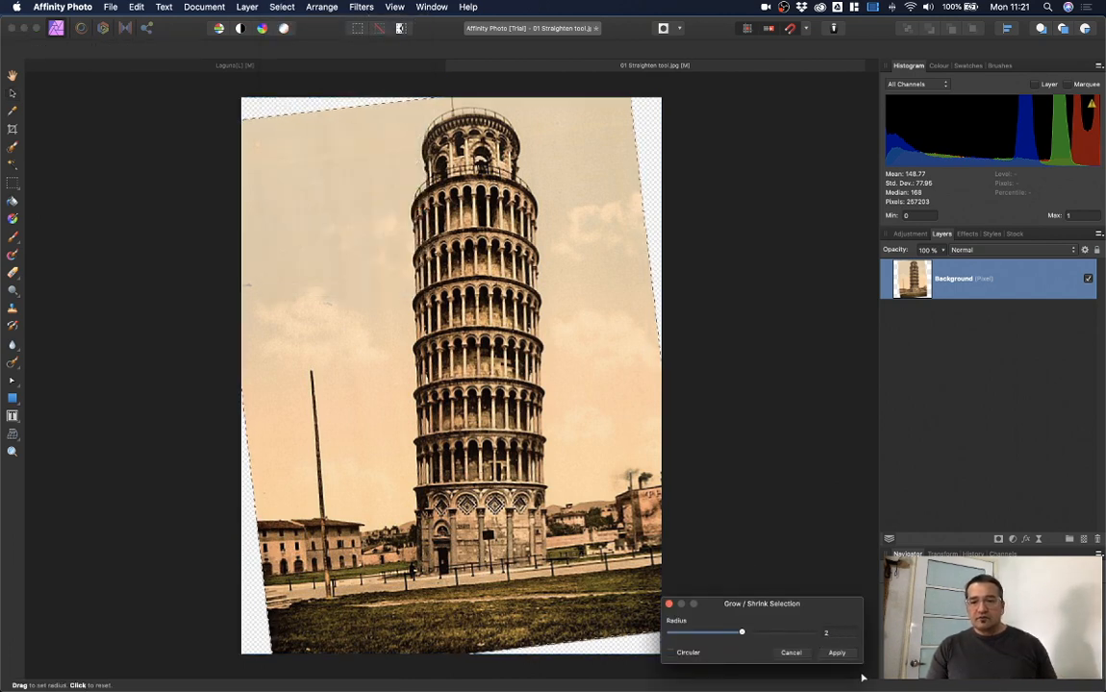
left_click(839, 654)
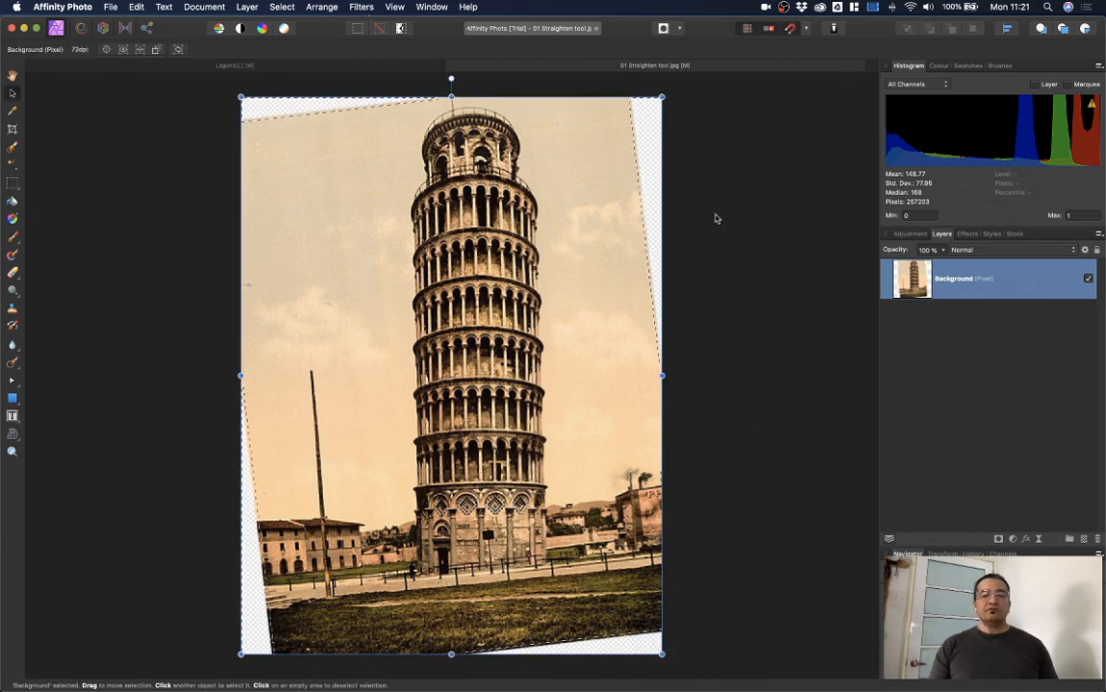
Step: Inpaint the transparent corner wedges with matching sky and grass, then deselect
left_click(138, 7)
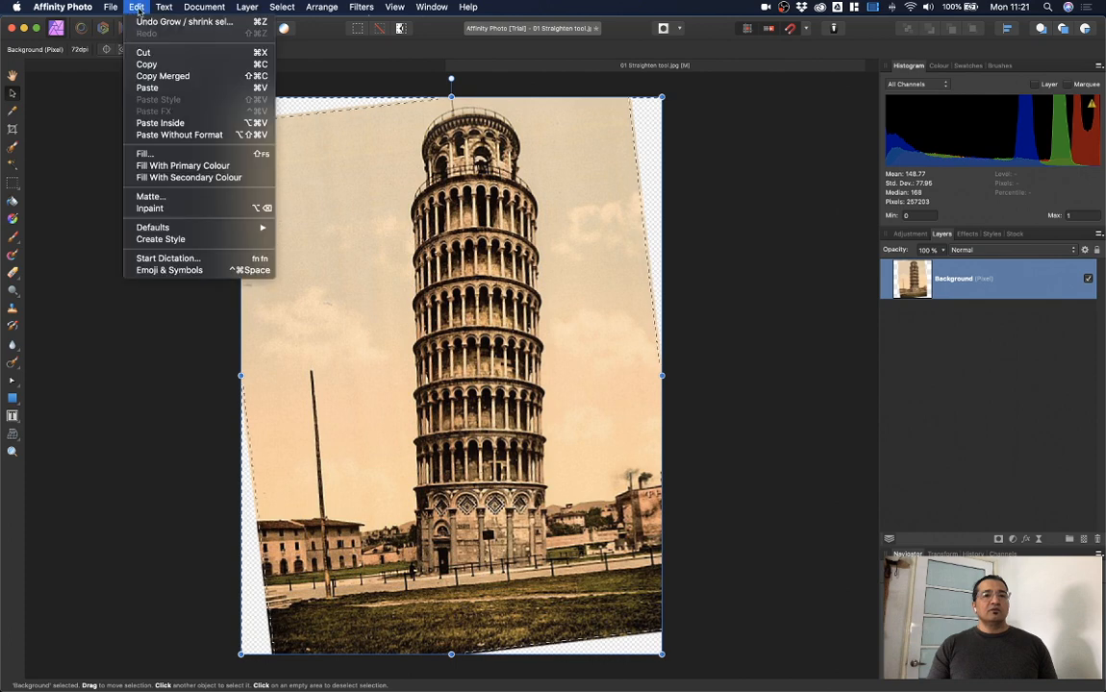
left_click(151, 208)
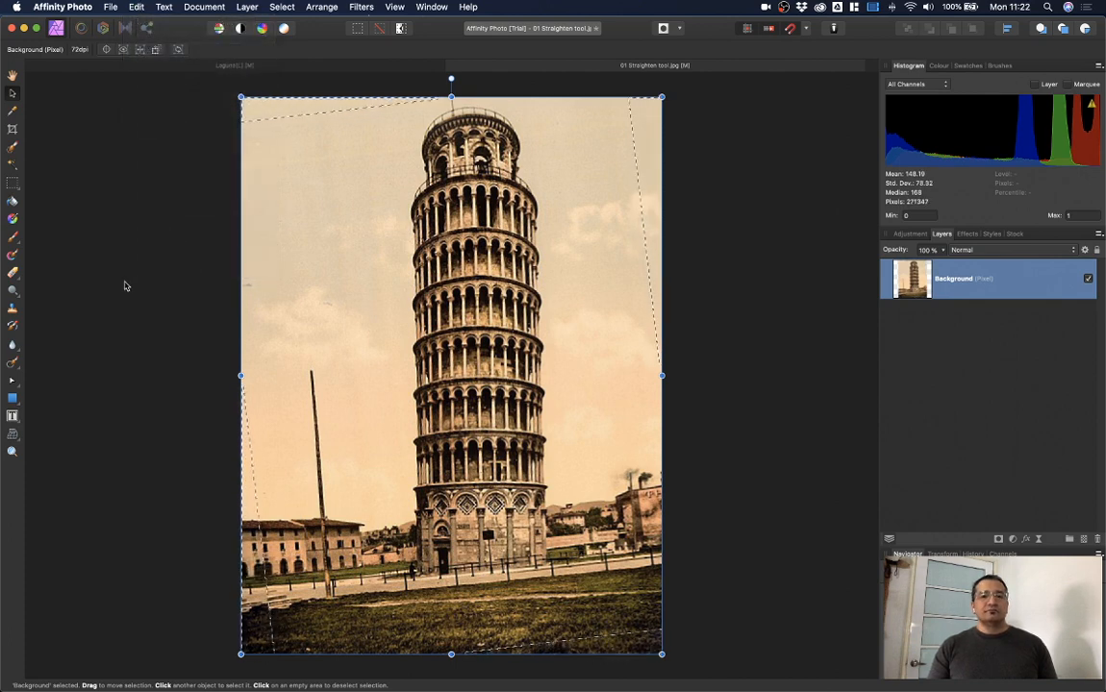
key("super+d")
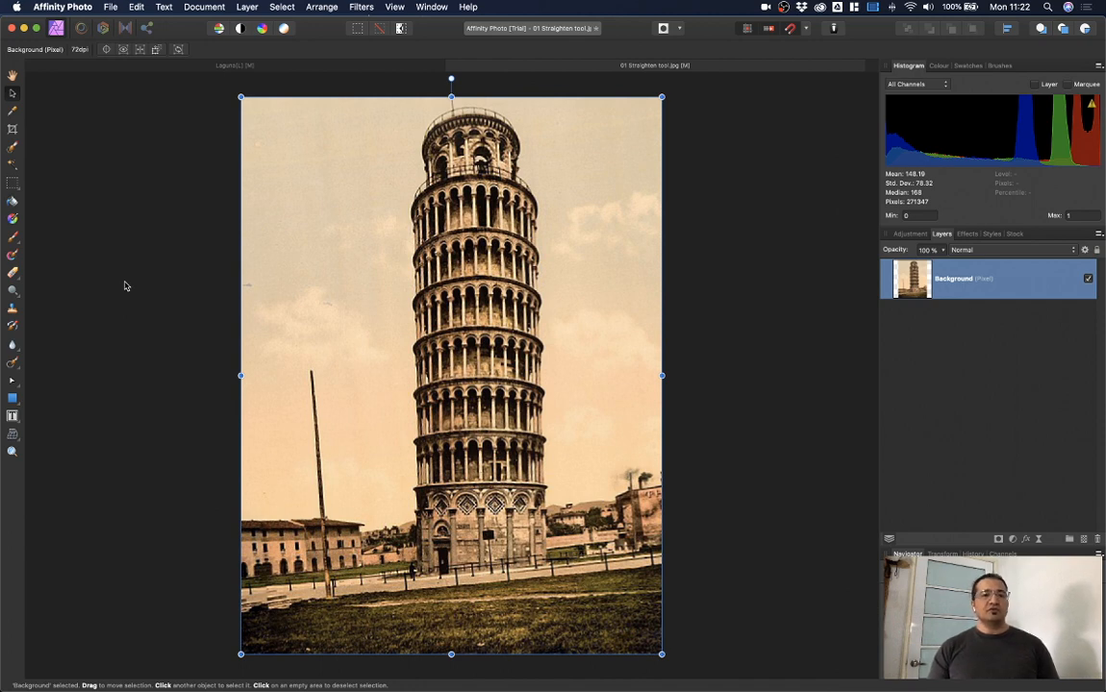
left_click(123, 300)
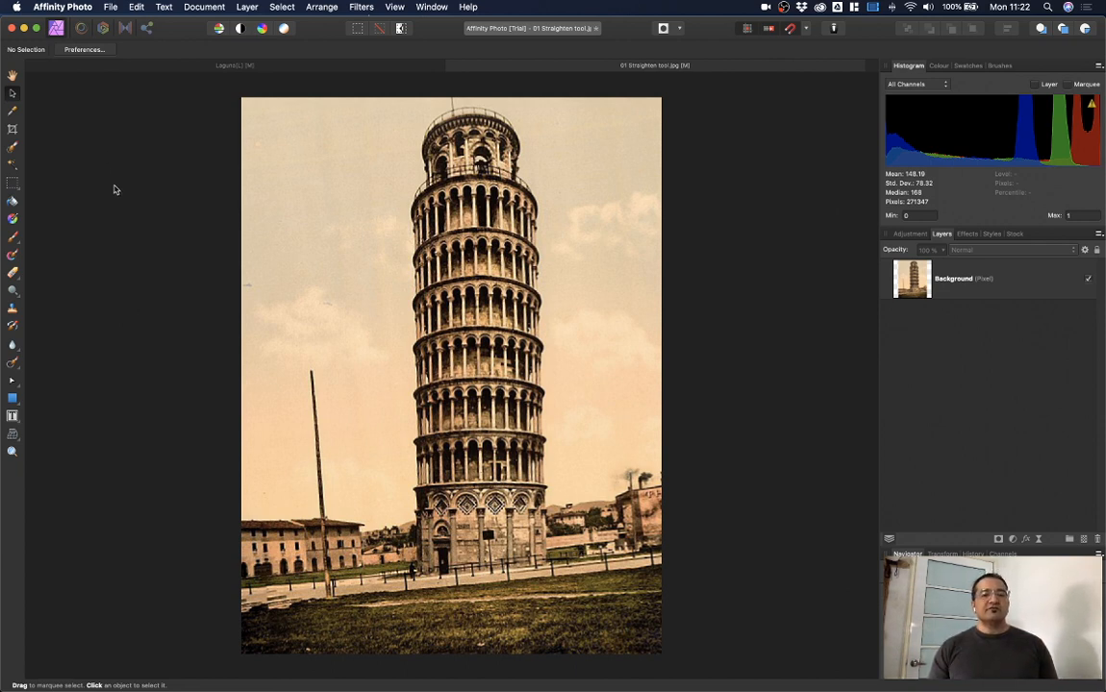
left_click(100, 6)
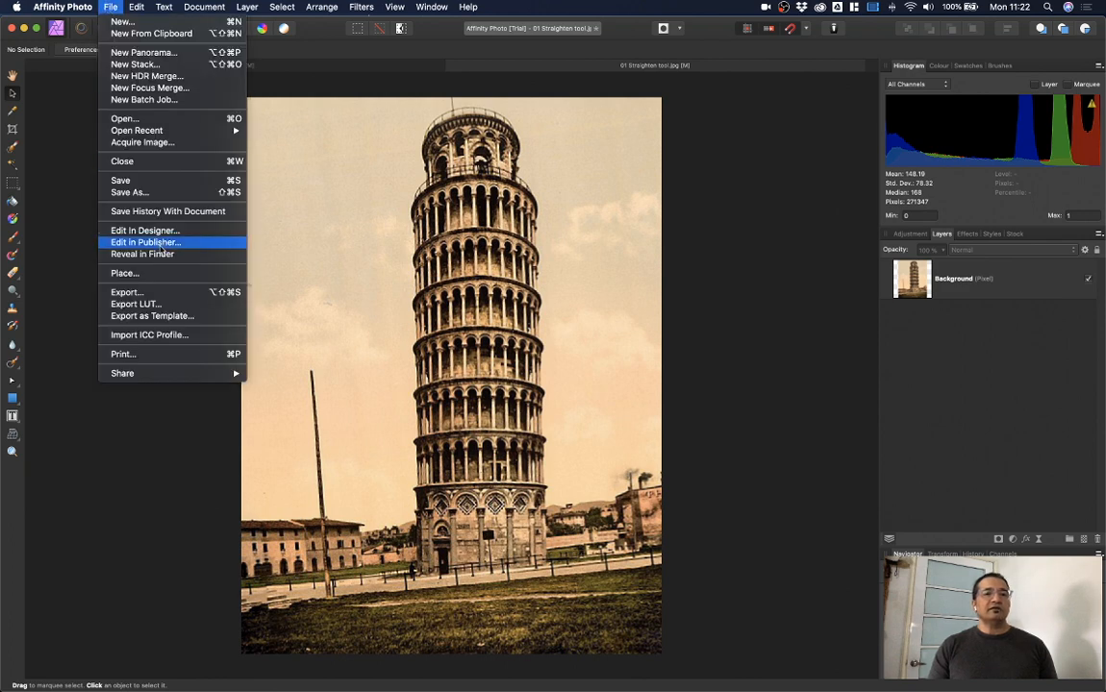
left_click(151, 197)
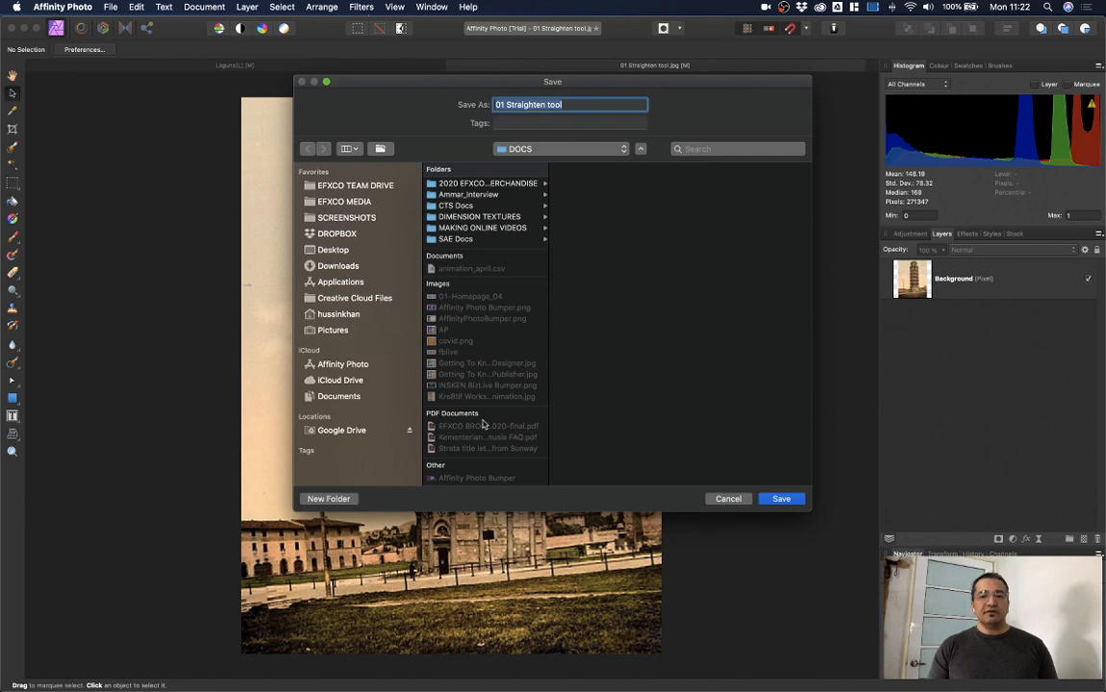
left_click(728, 498)
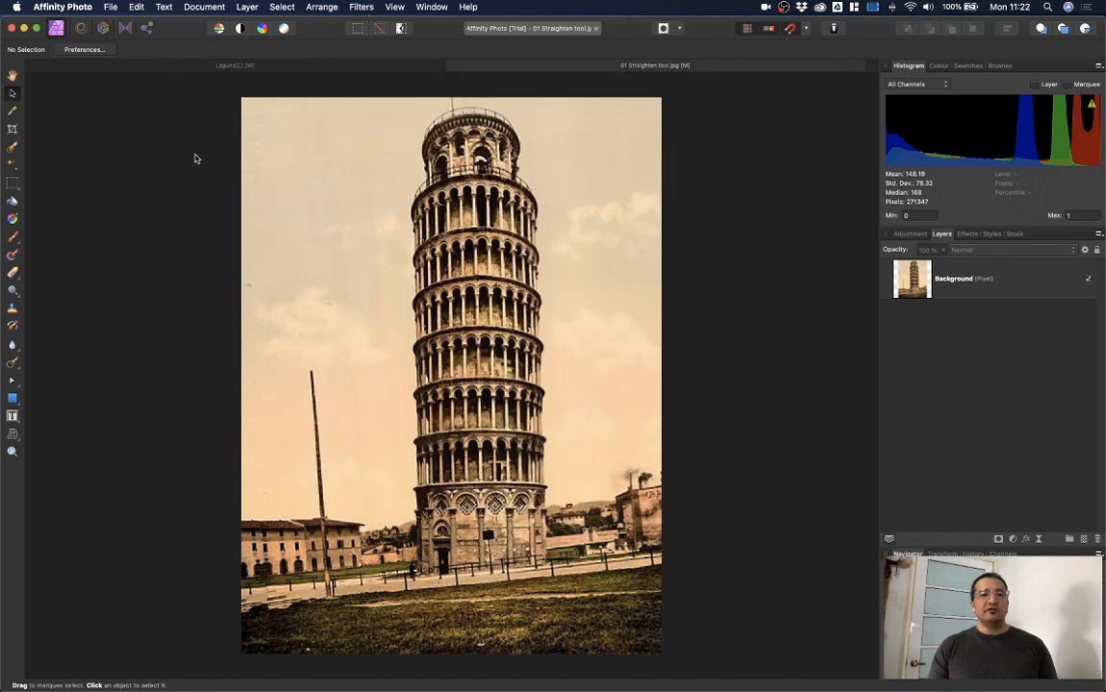
left_click(108, 7)
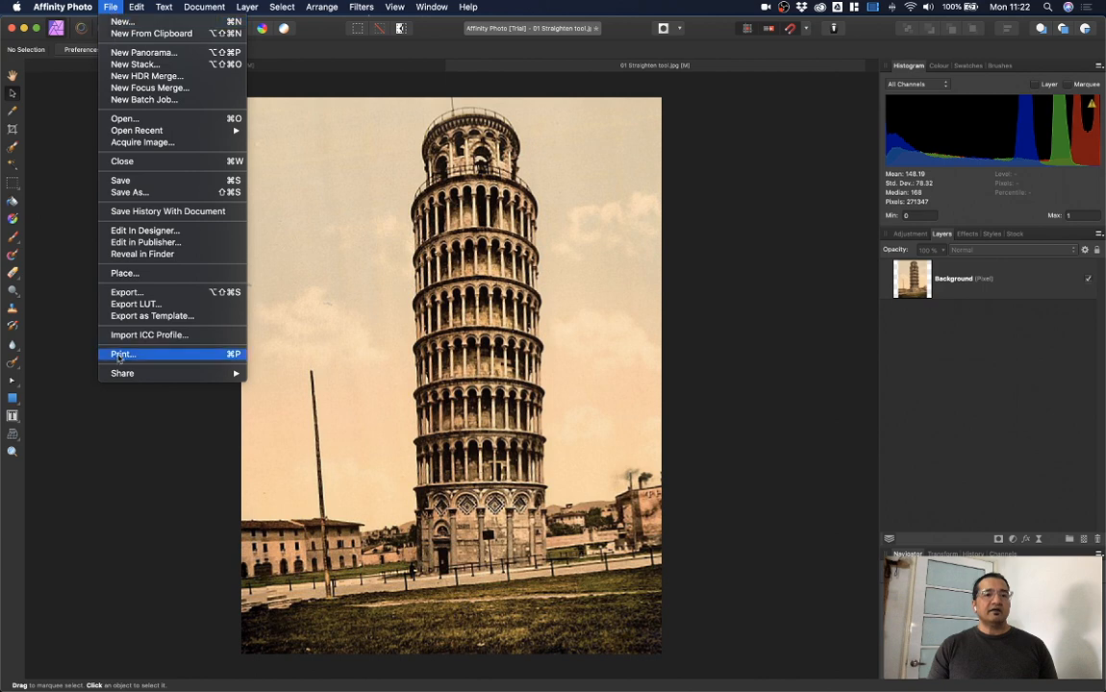
left_click(125, 292)
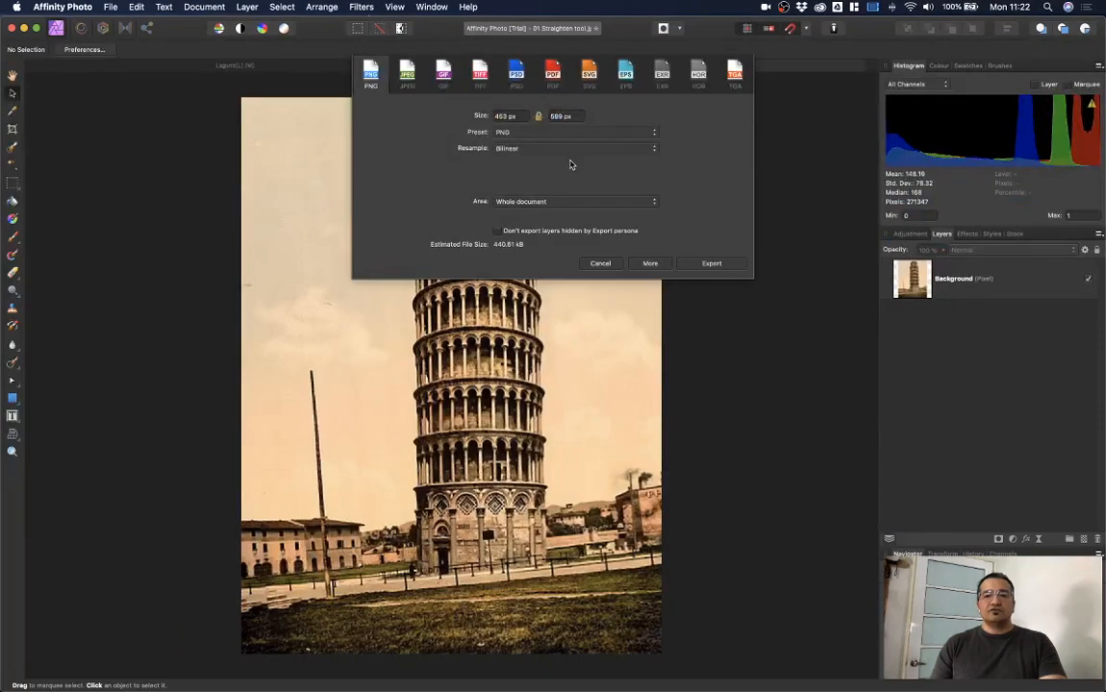
left_click(602, 266)
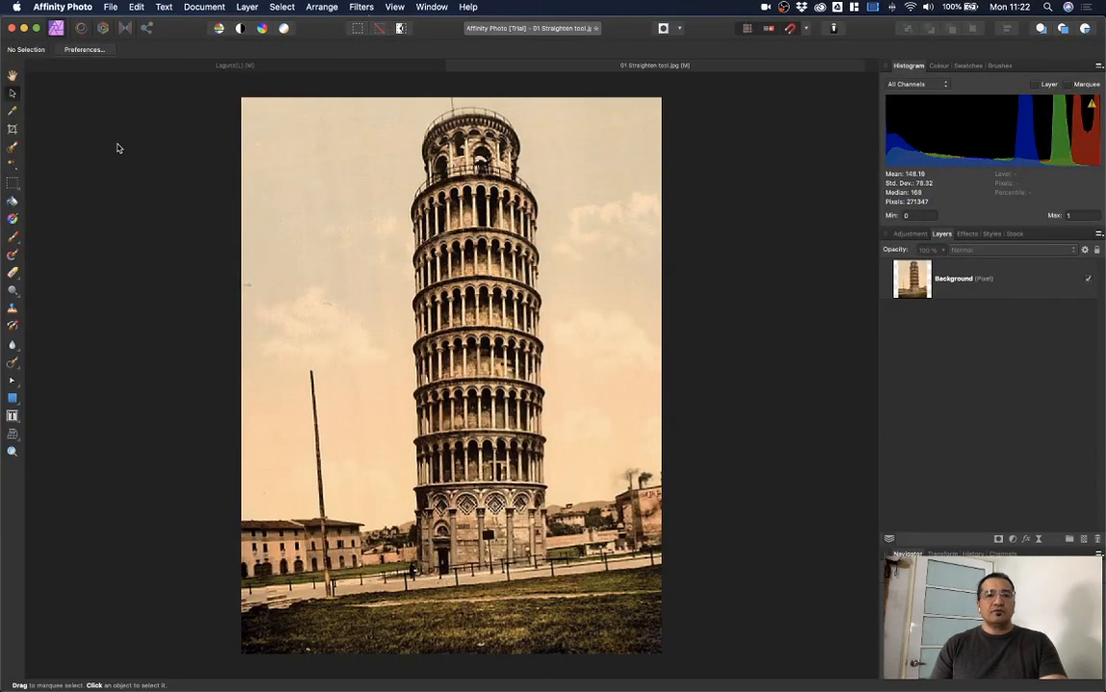
left_click(111, 7)
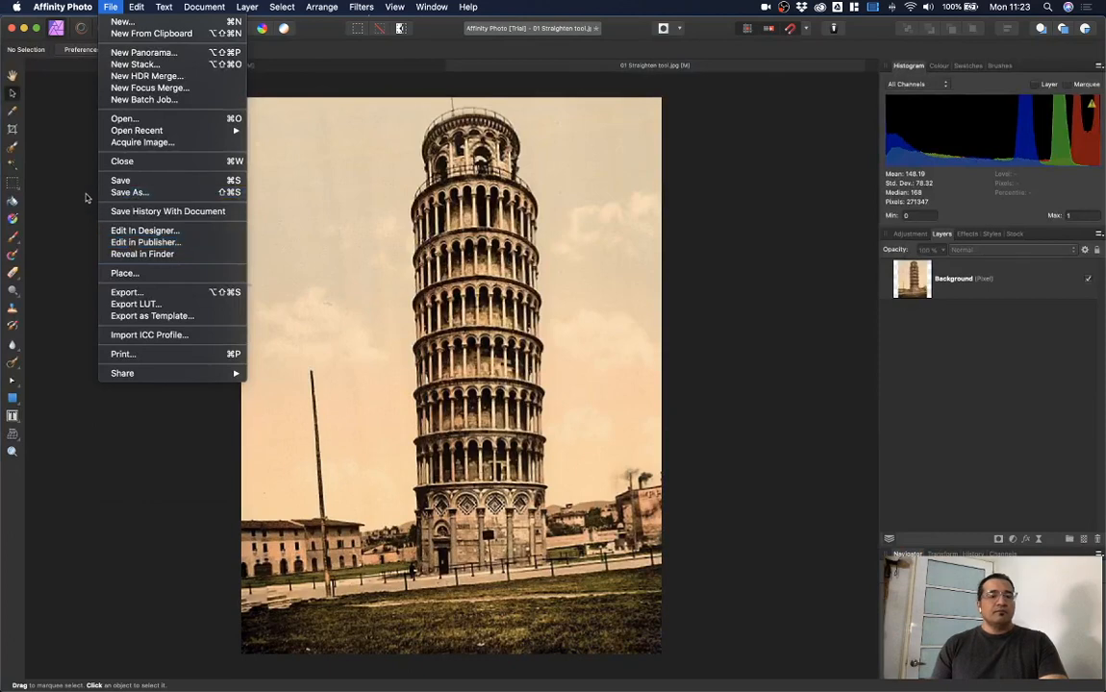
Step: Open the recent document 03 InPaint Brush.afphoto
left_click(74, 201)
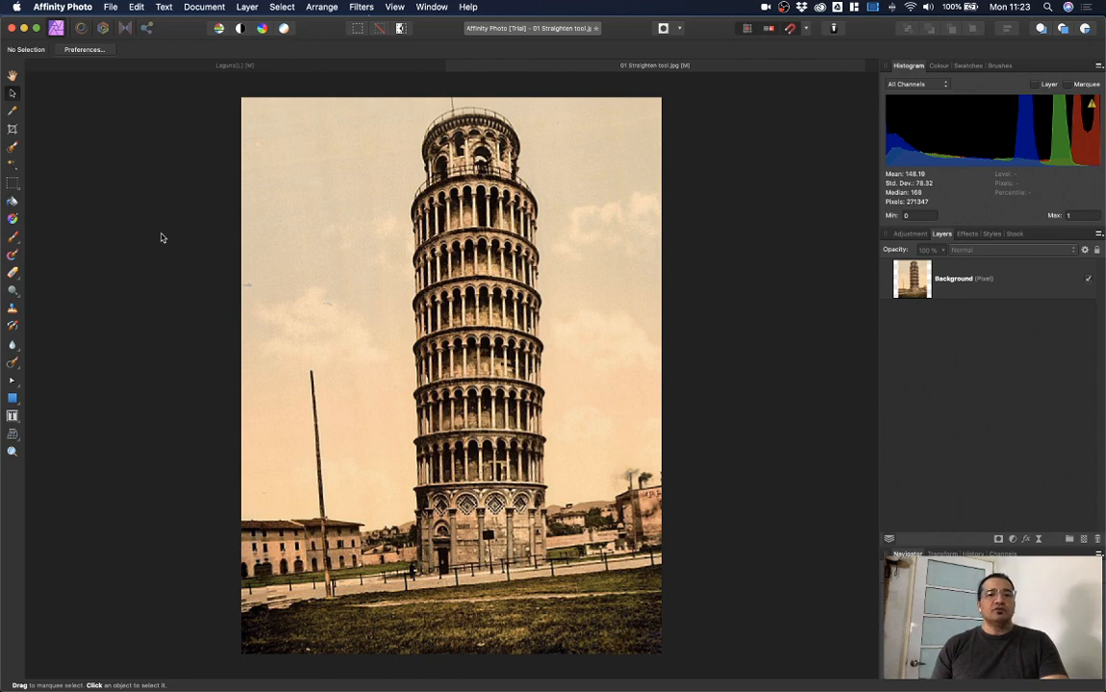
left_click(102, 8)
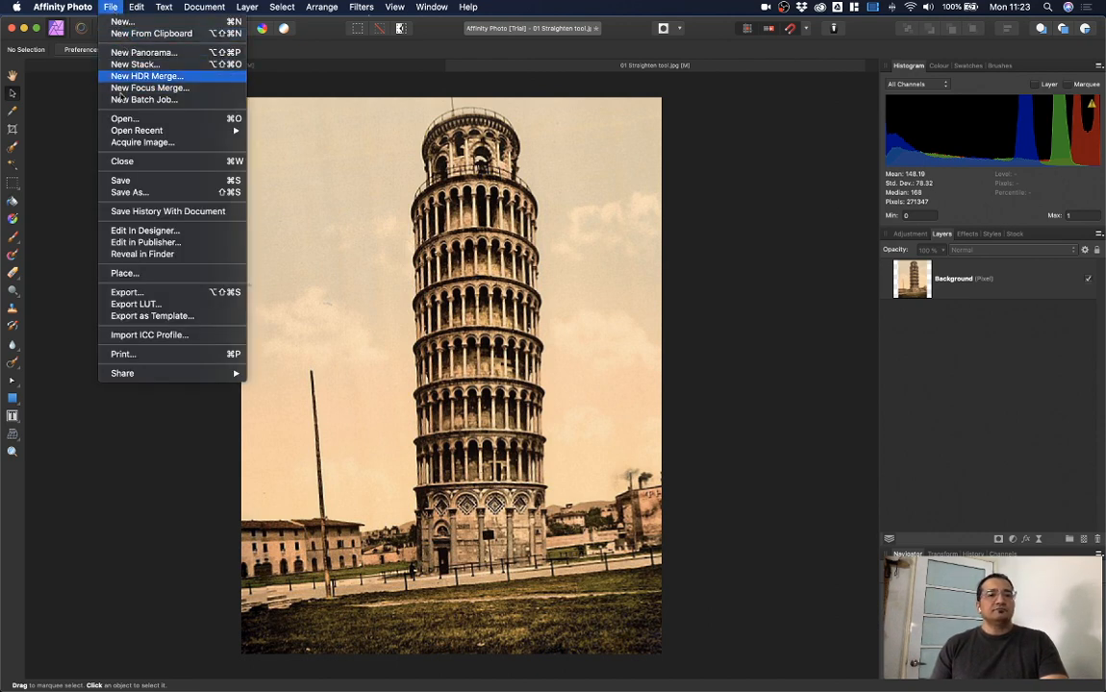
mouse_move(134, 129)
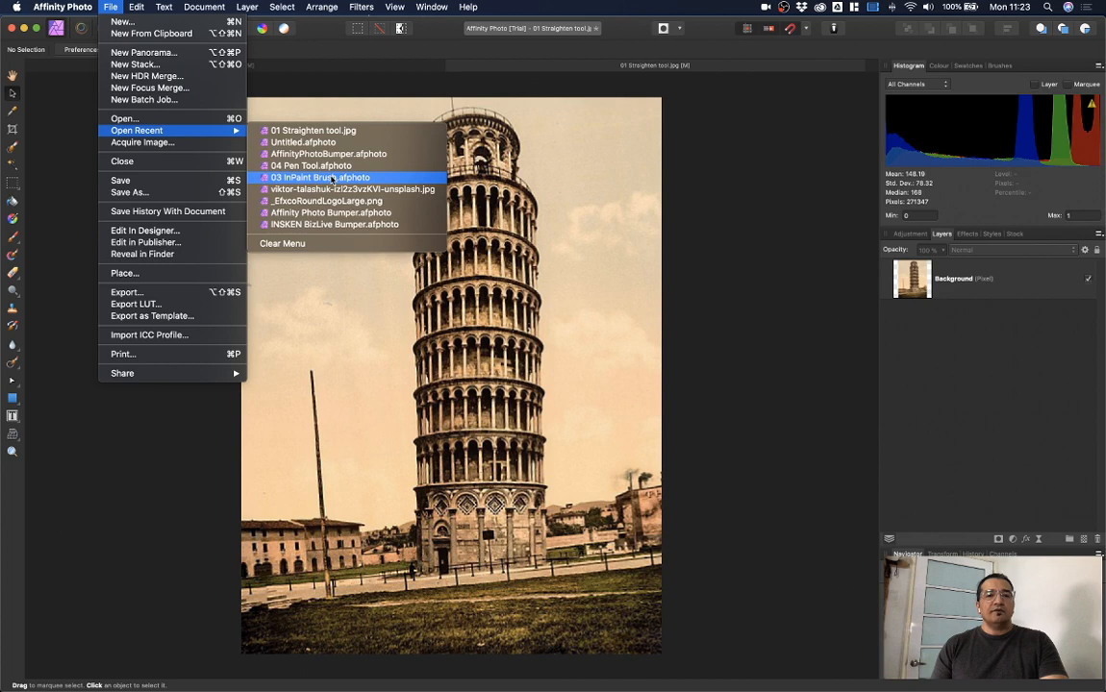
left_click(332, 179)
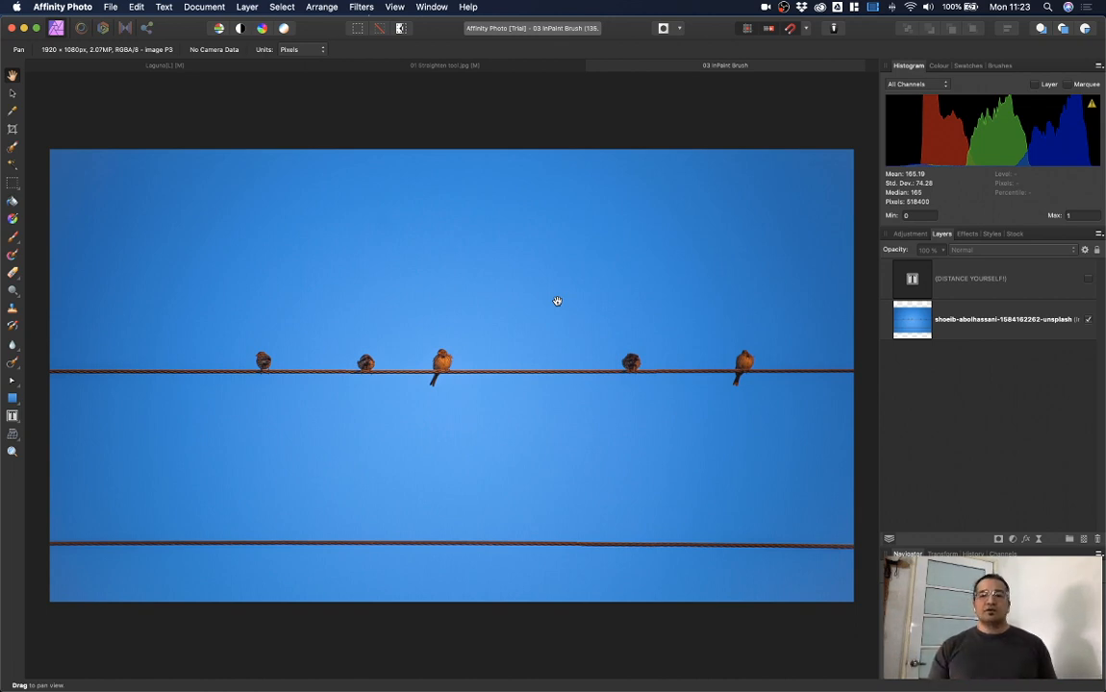
Step: Select the birds photo layer and switch to the Inpainting Brush Tool
left_click(1003, 332)
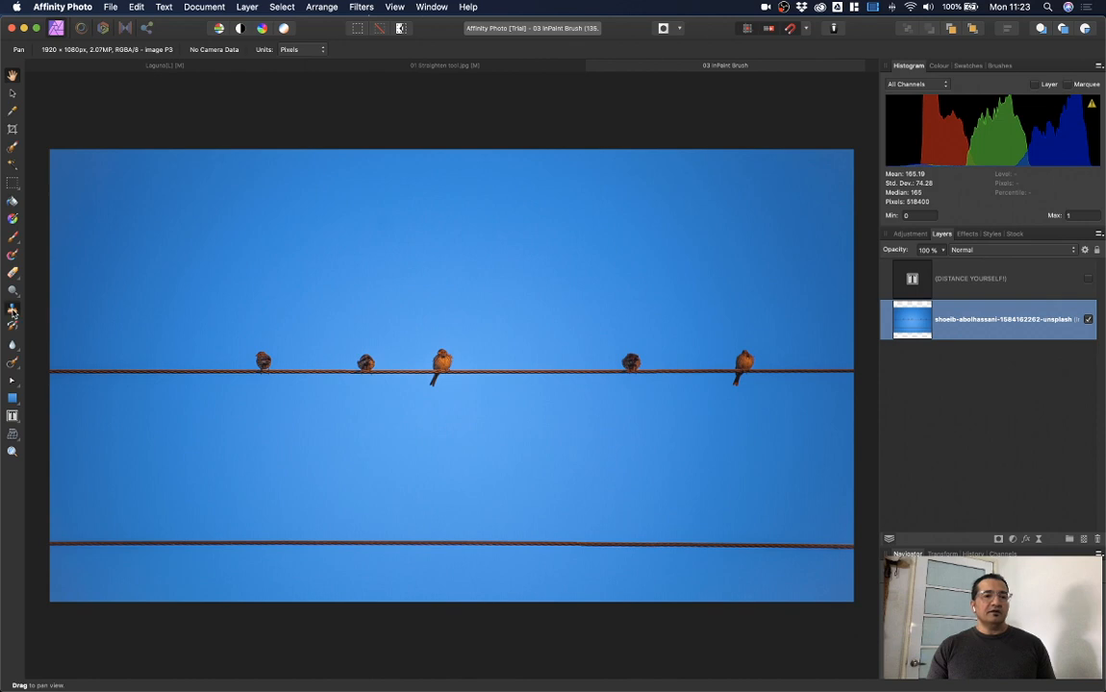
left_click(12, 308)
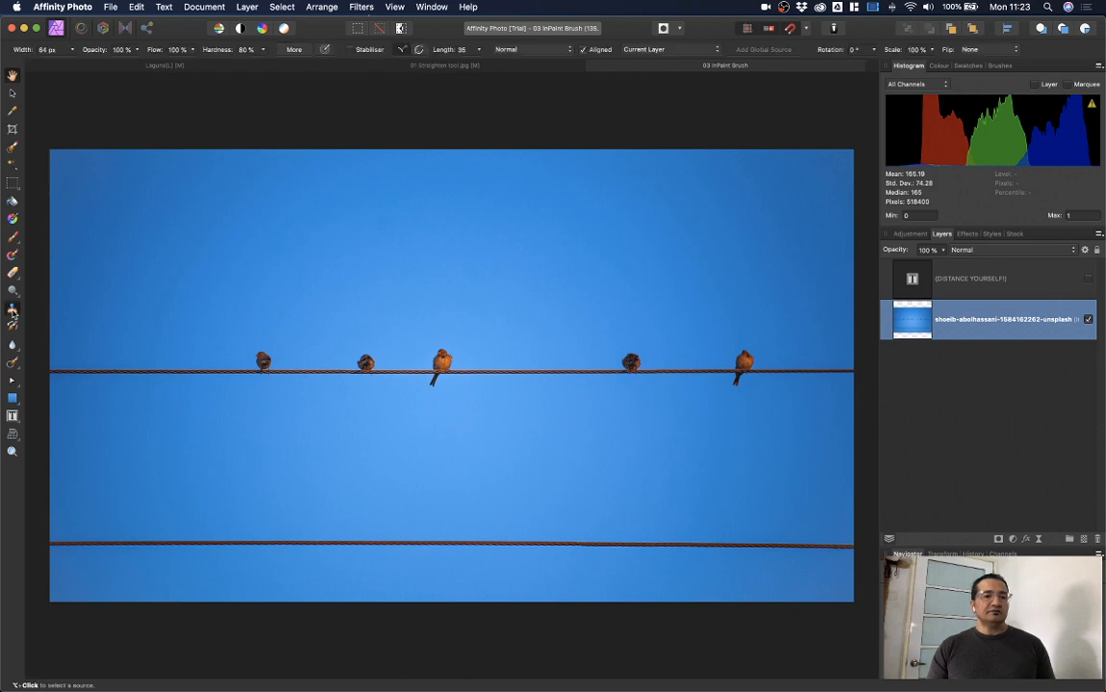
left_click(12, 364)
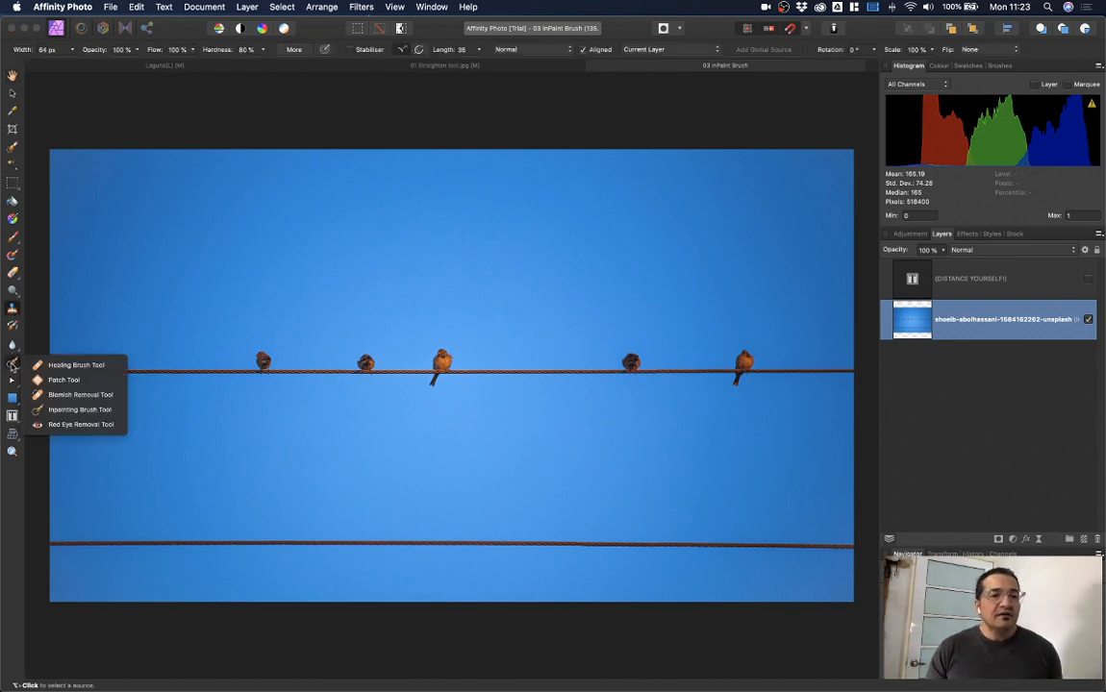
left_click(81, 413)
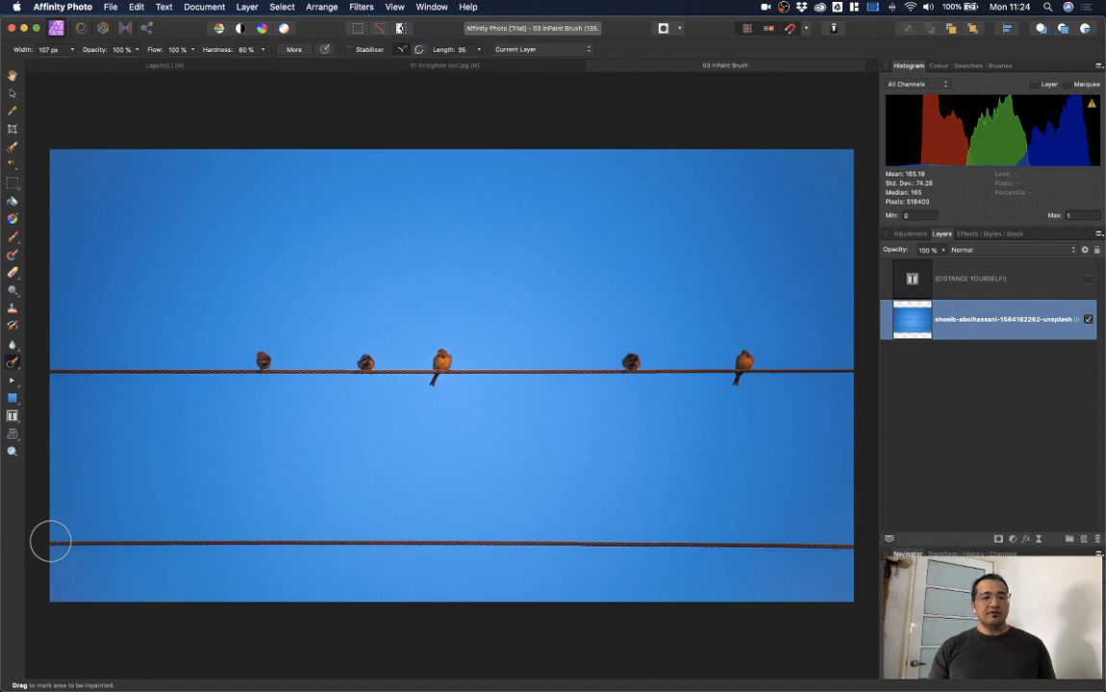
Step: Inpaint away the lower wire and the second and fourth birds, then show the DISTANCE YOURSELF! title
mouse_move(50, 541)
left_mouse_down()
mouse_move(202, 552)
mouse_move(842, 546)
left_mouse_up()
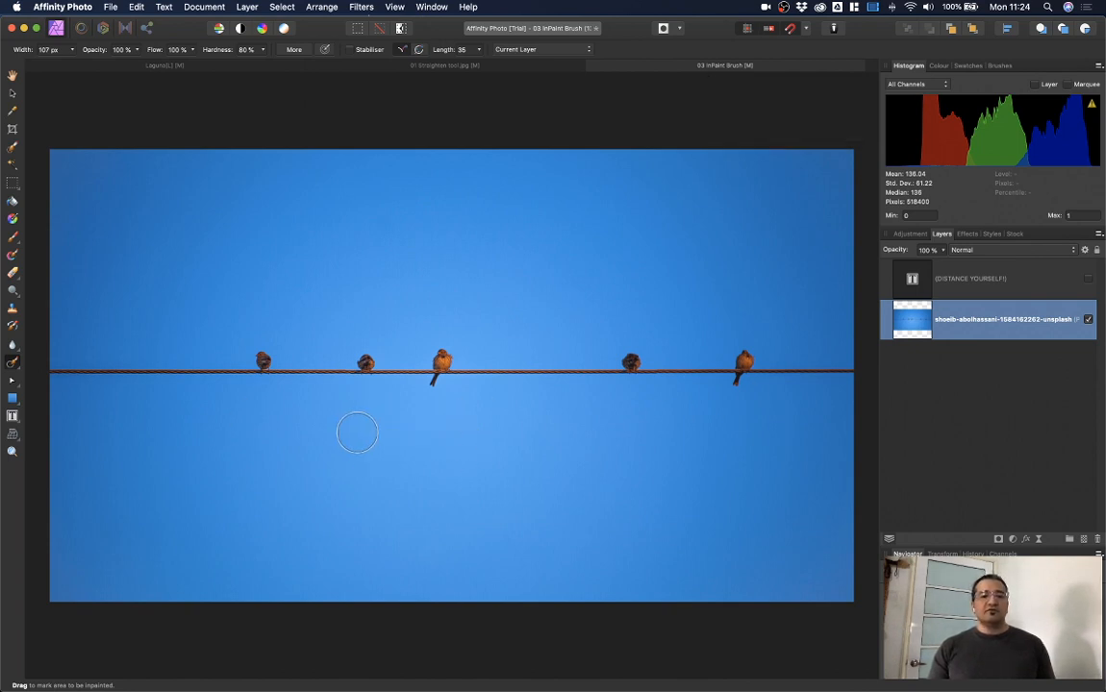
left_click(364, 364)
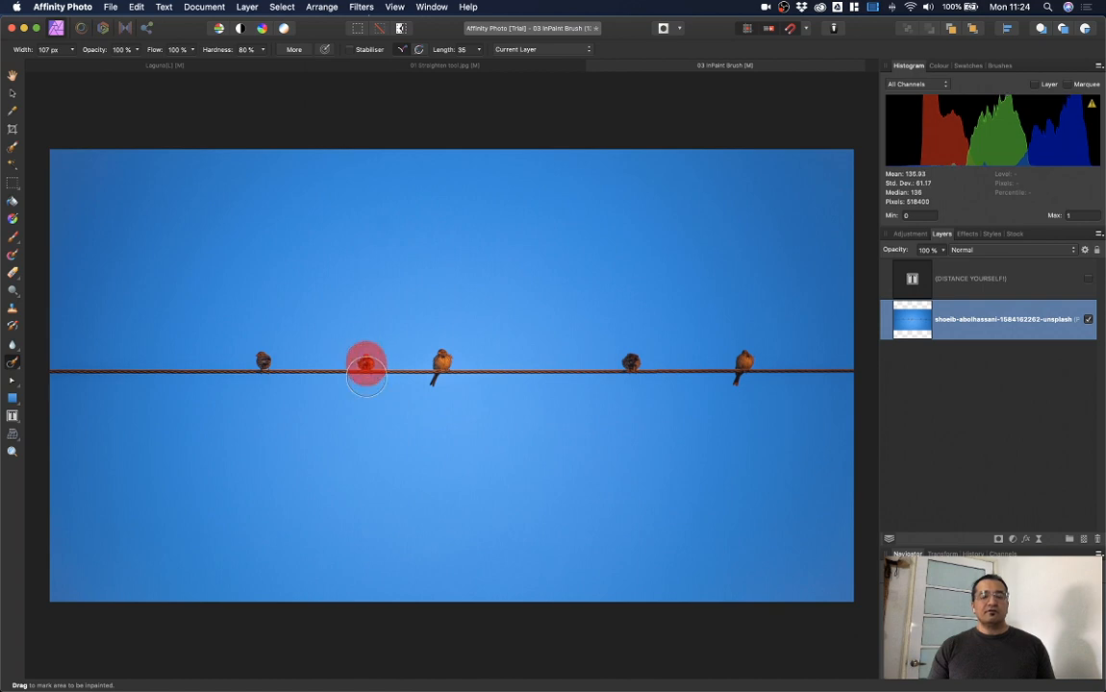
left_click(632, 368)
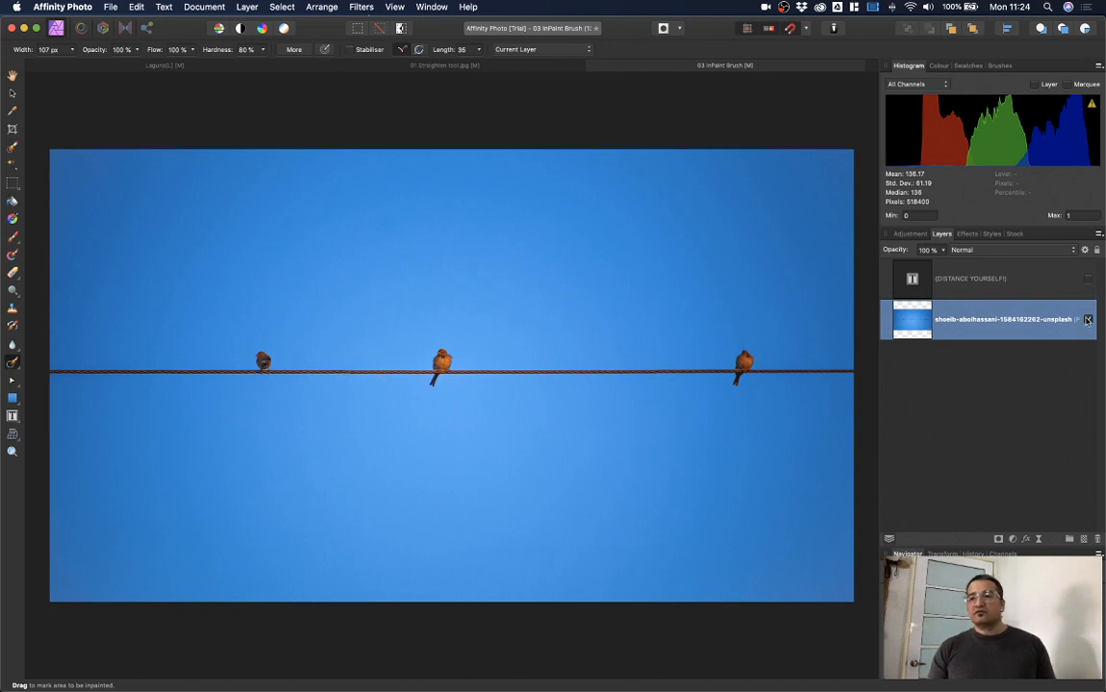
left_click(1088, 279)
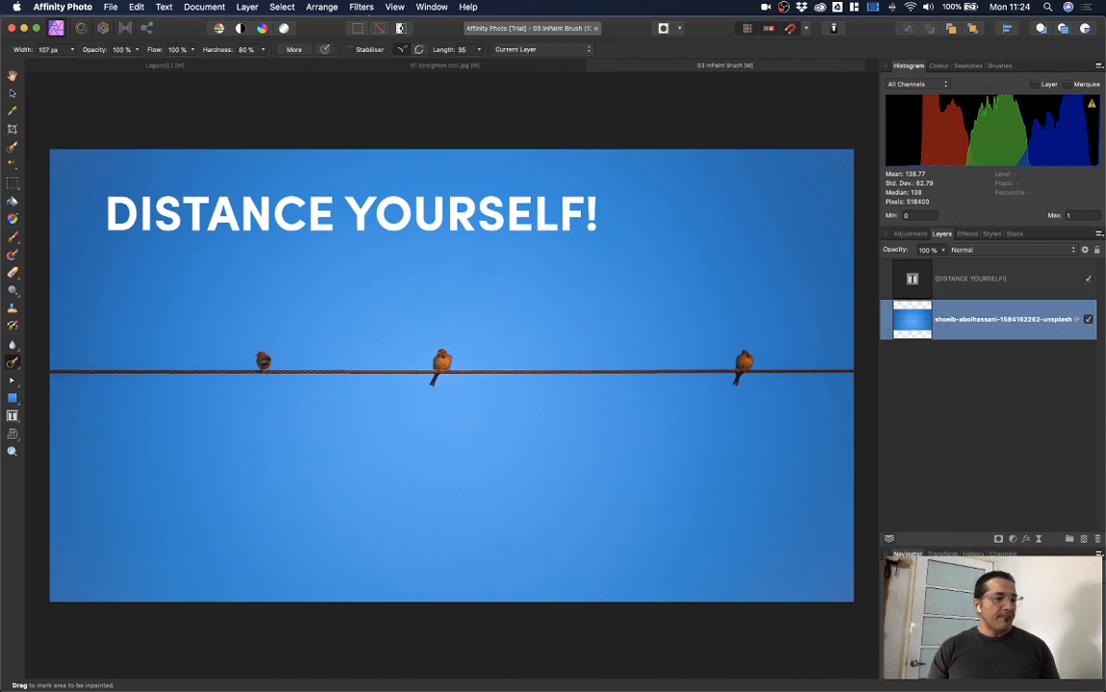
Step: Open the recent file 04 Pen Tool.afphoto, the sunlit forest path photo
left_click(110, 7)
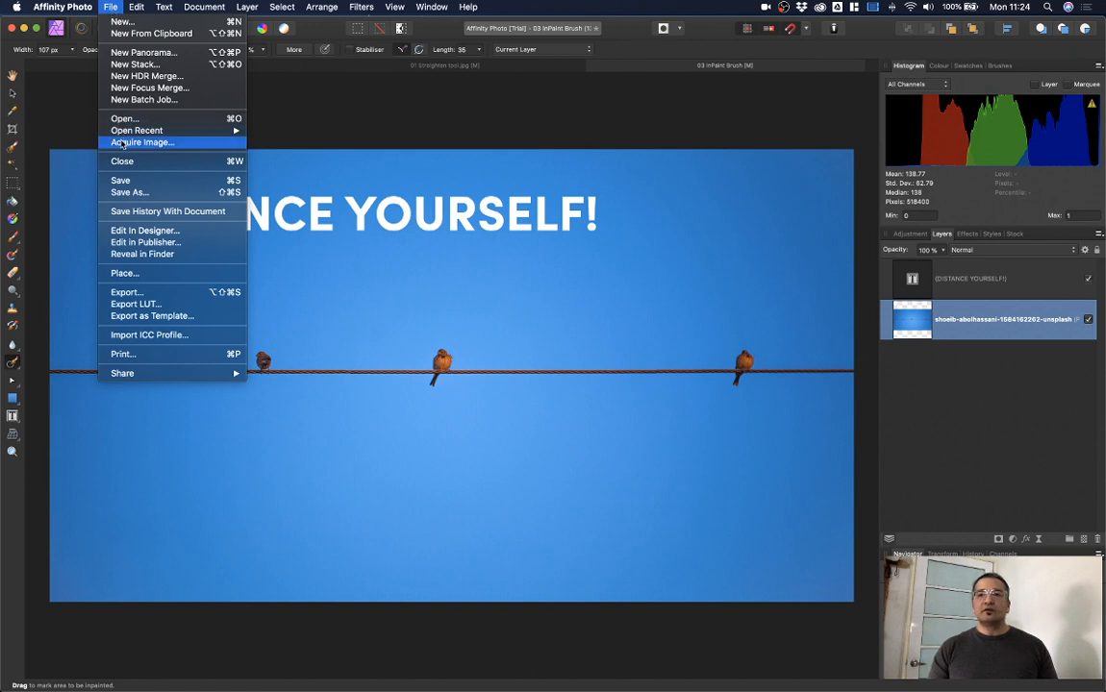
mouse_move(123, 134)
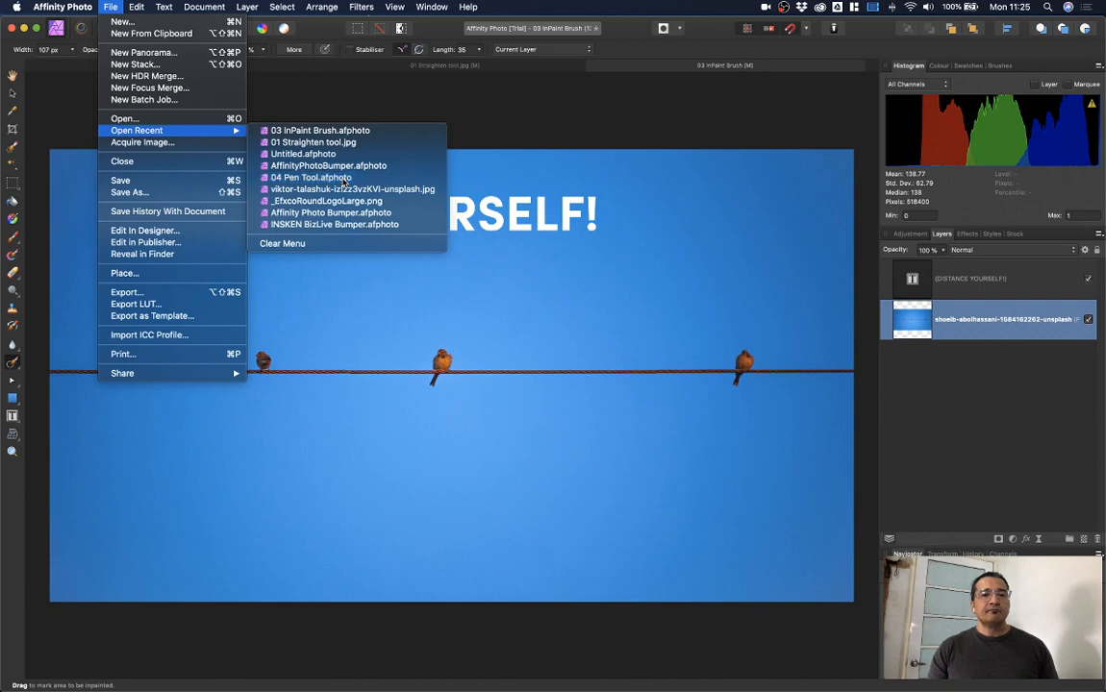
left_click(343, 180)
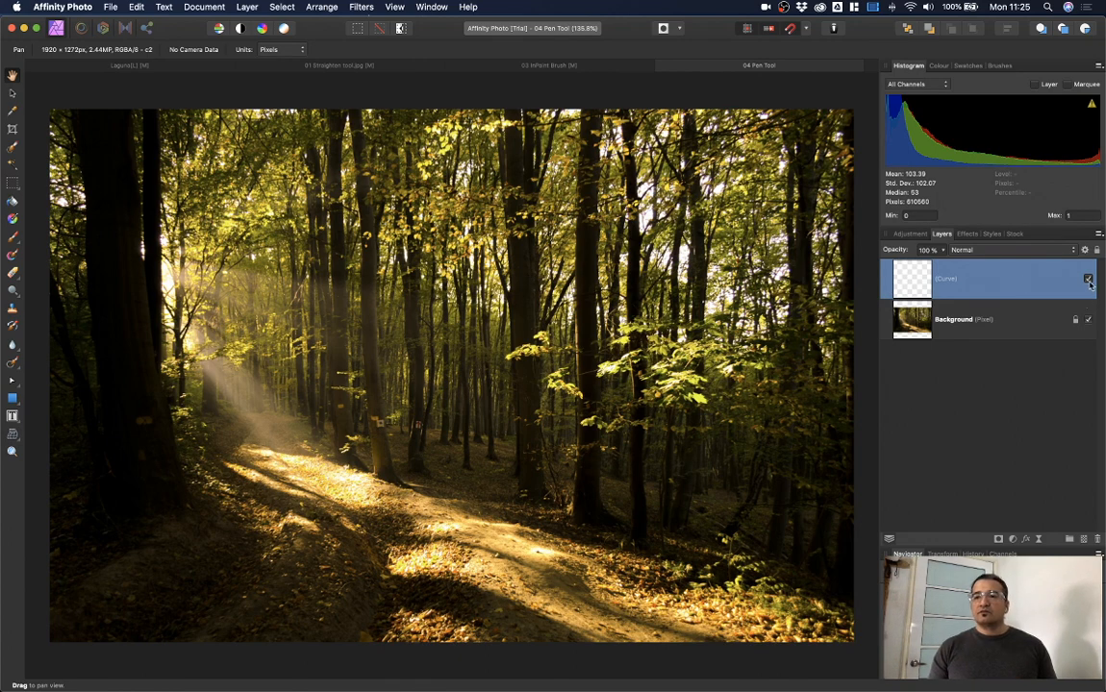
Step: Delete the empty Curve layer and switch to the Pen tool
left_click_drag(981, 270, 1098, 546)
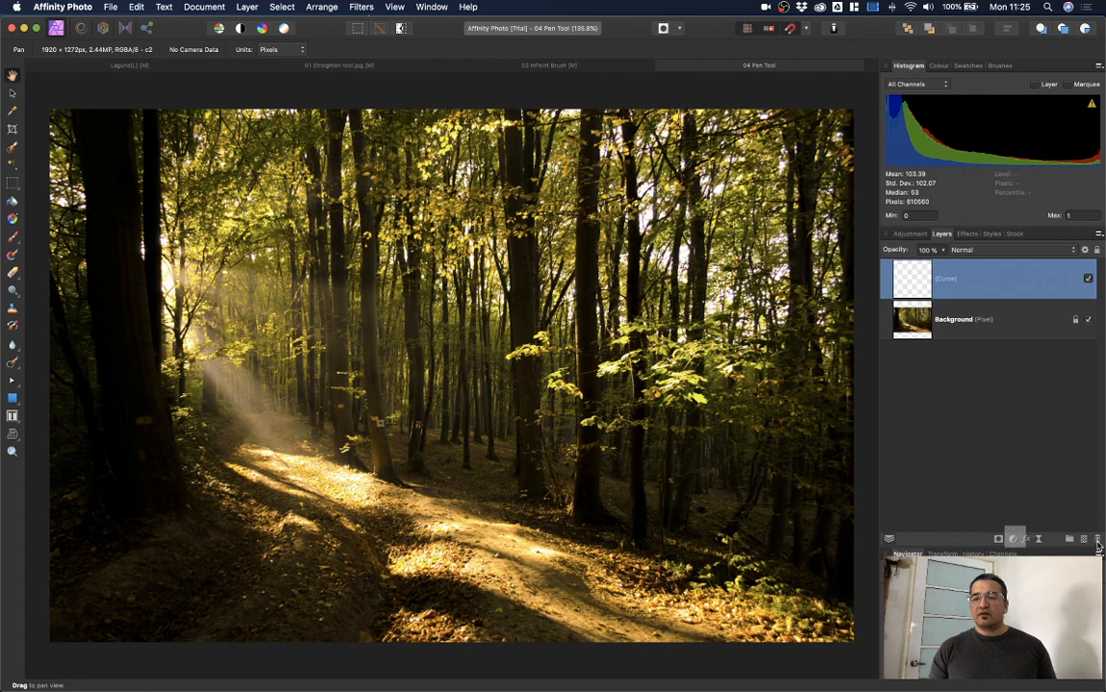
left_click(1098, 540)
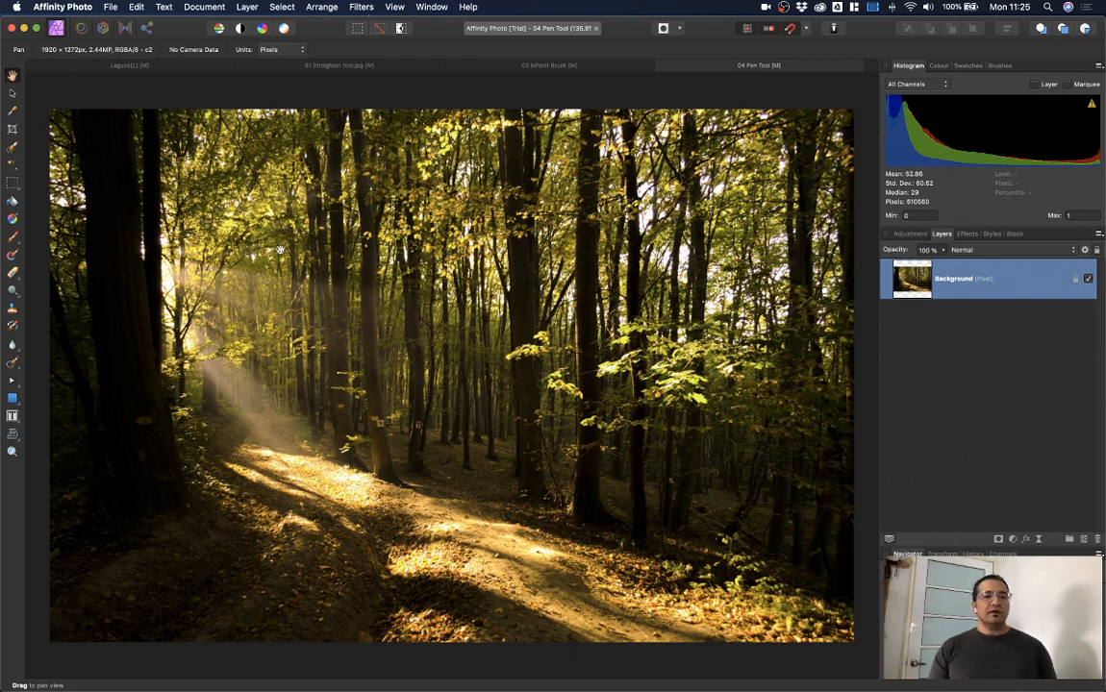
key("p")
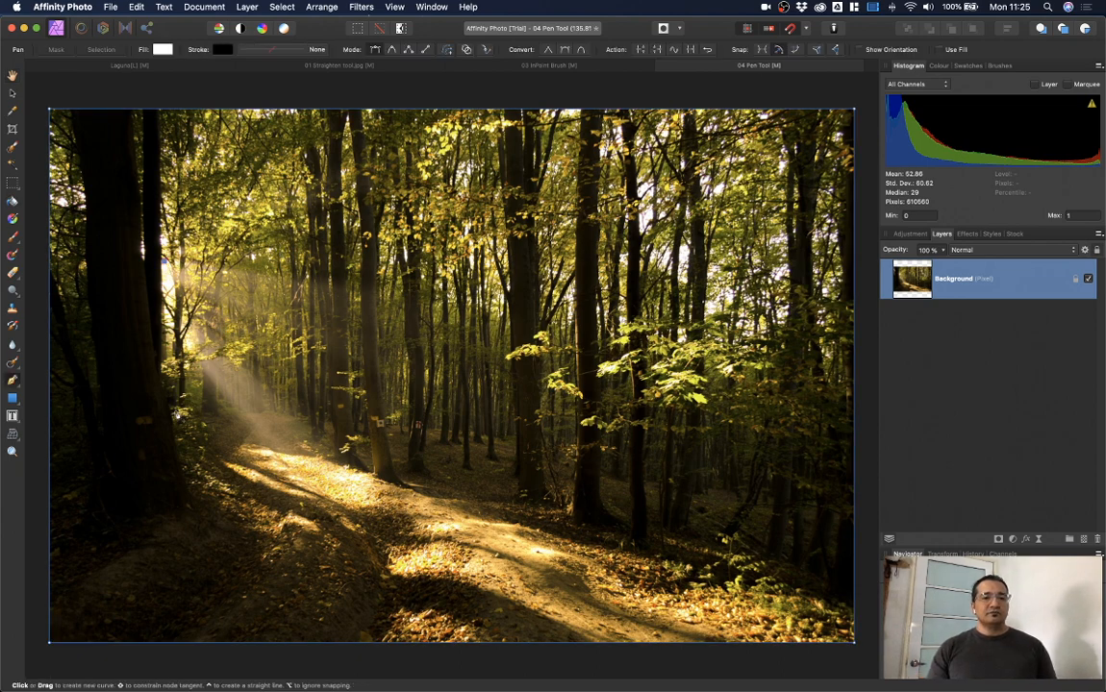
Step: Draw a closed four-corner shape from the sunlit left edge to the bottom-right and right side
left_click(176, 413)
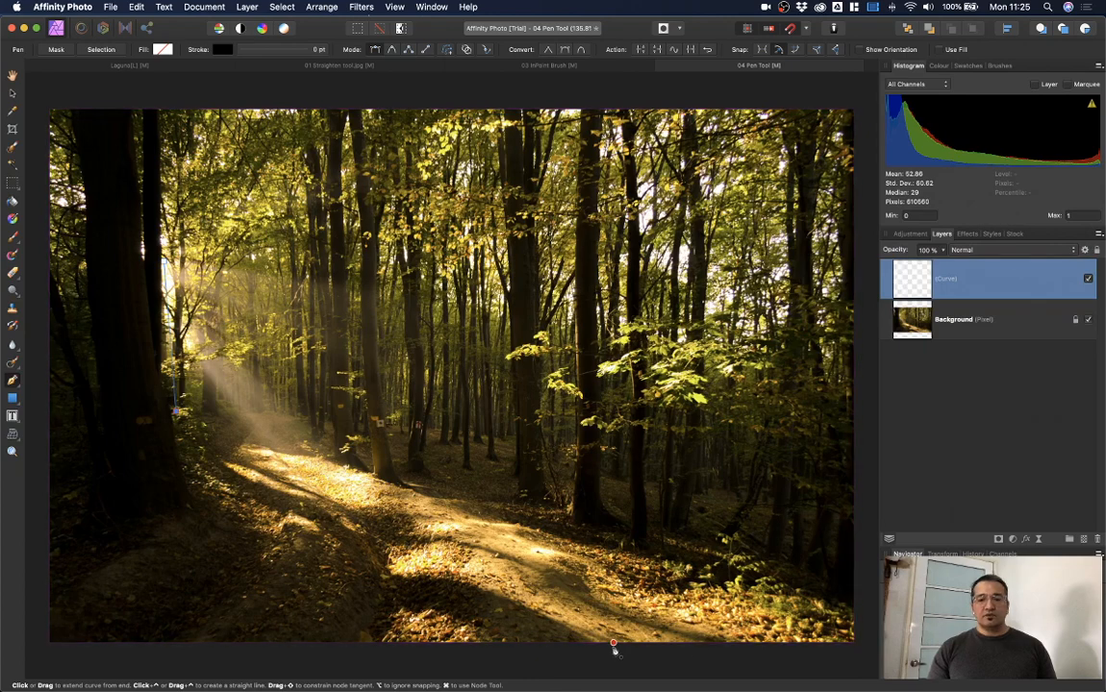
left_click(606, 637)
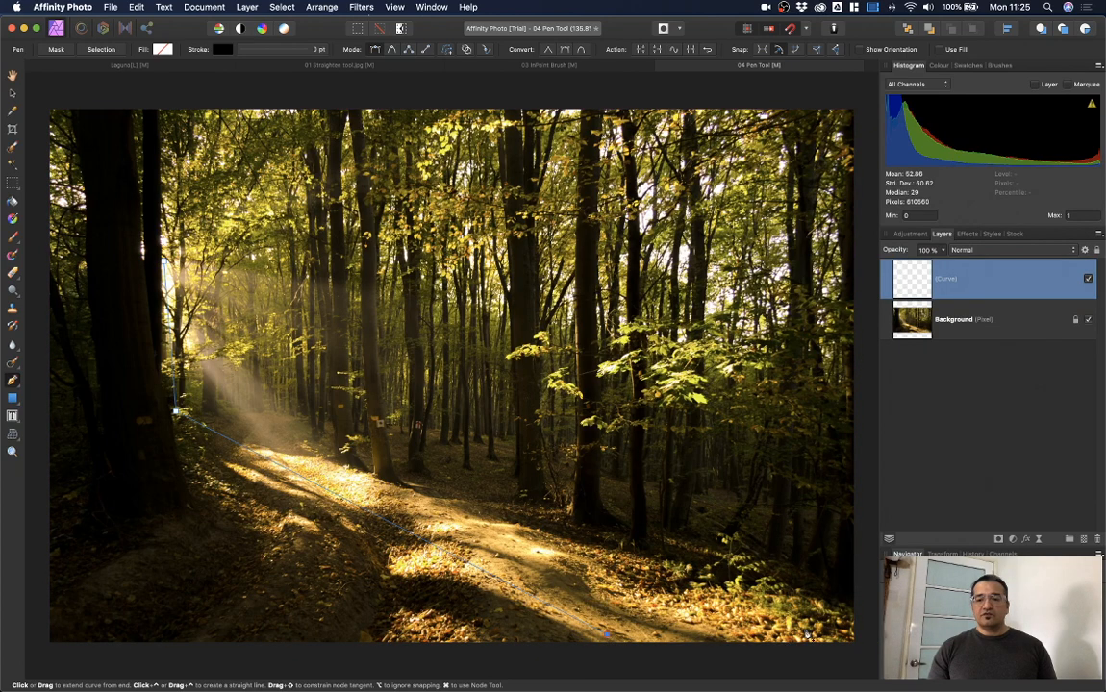
left_click(843, 632)
left_click(841, 350)
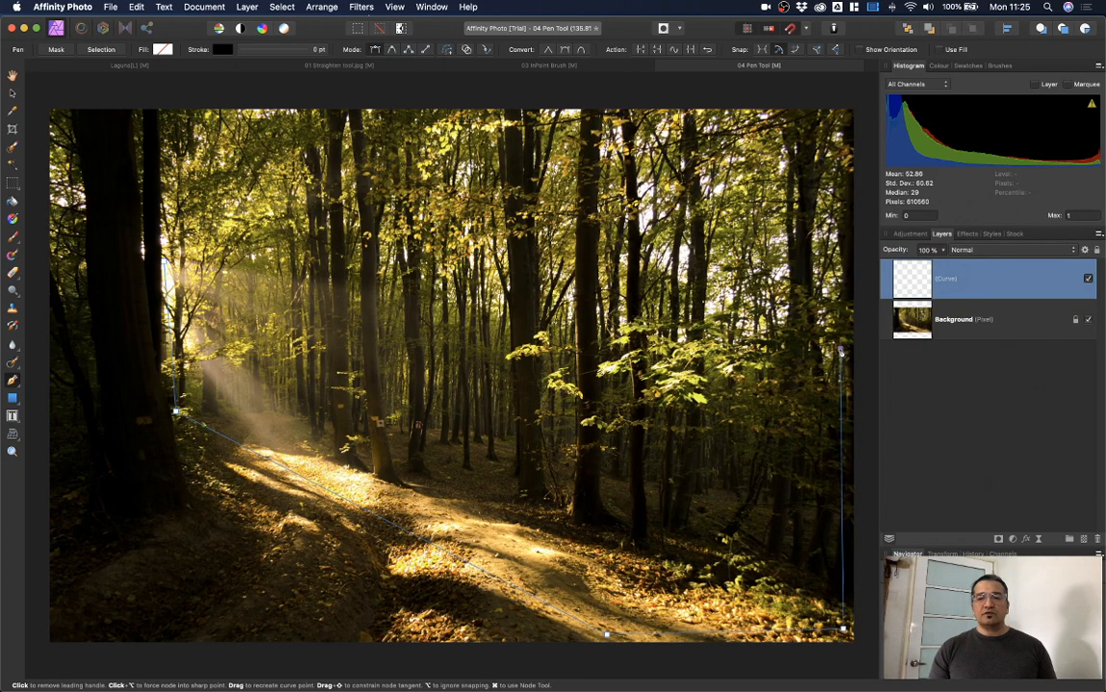
left_click(162, 259)
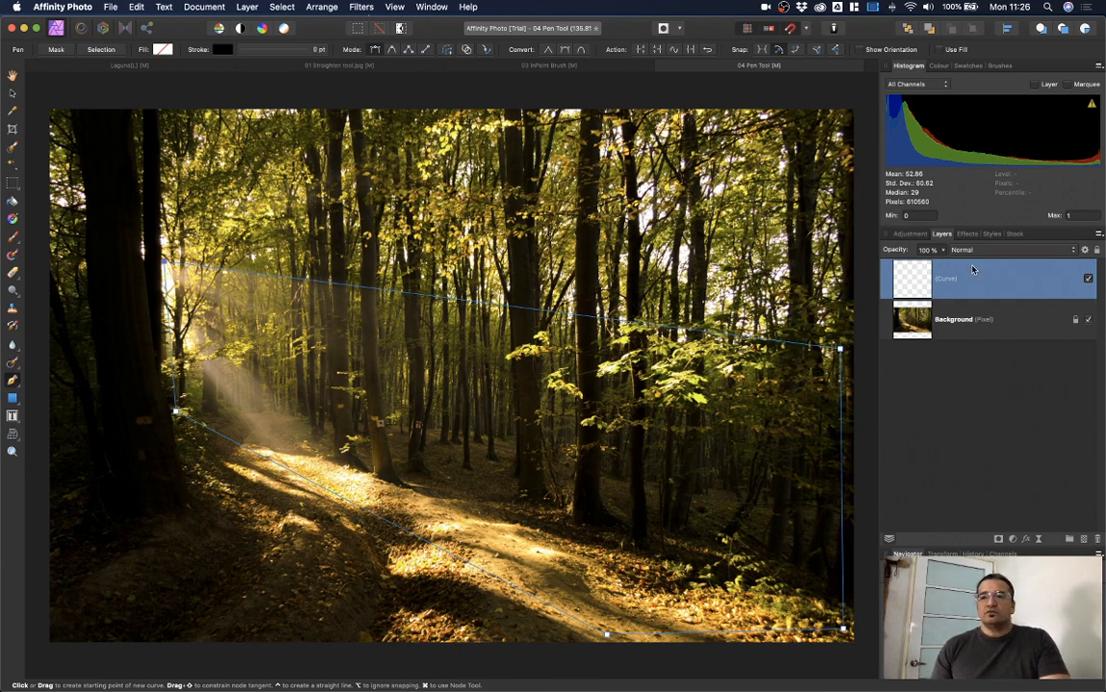
Step: Fill the new shape solid white from the Colour spectrum
left_click(940, 67)
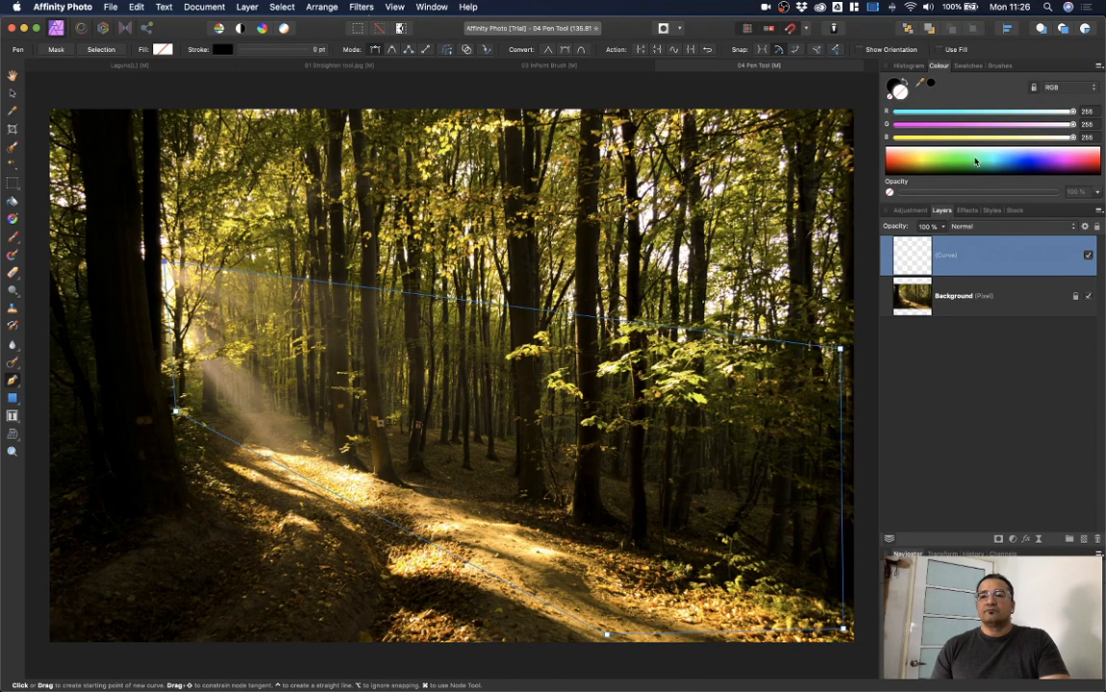
left_click(899, 150)
left_click(899, 150)
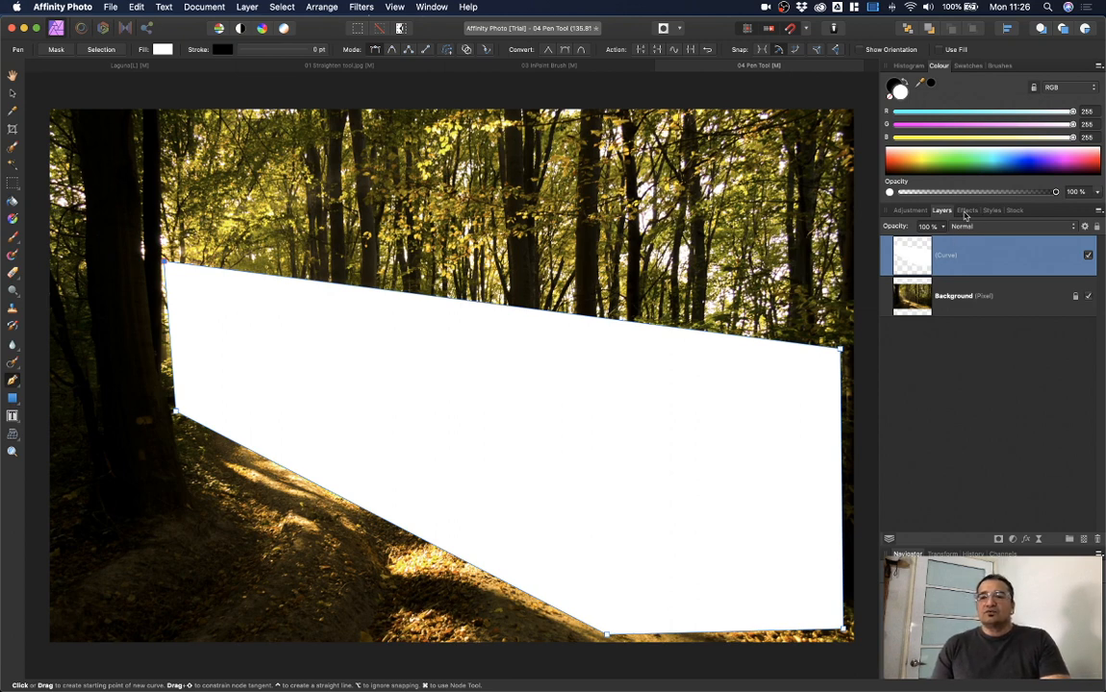
Step: Add a Gaussian Blur effect with a radius of about 43 px to the white shape
left_click(966, 211)
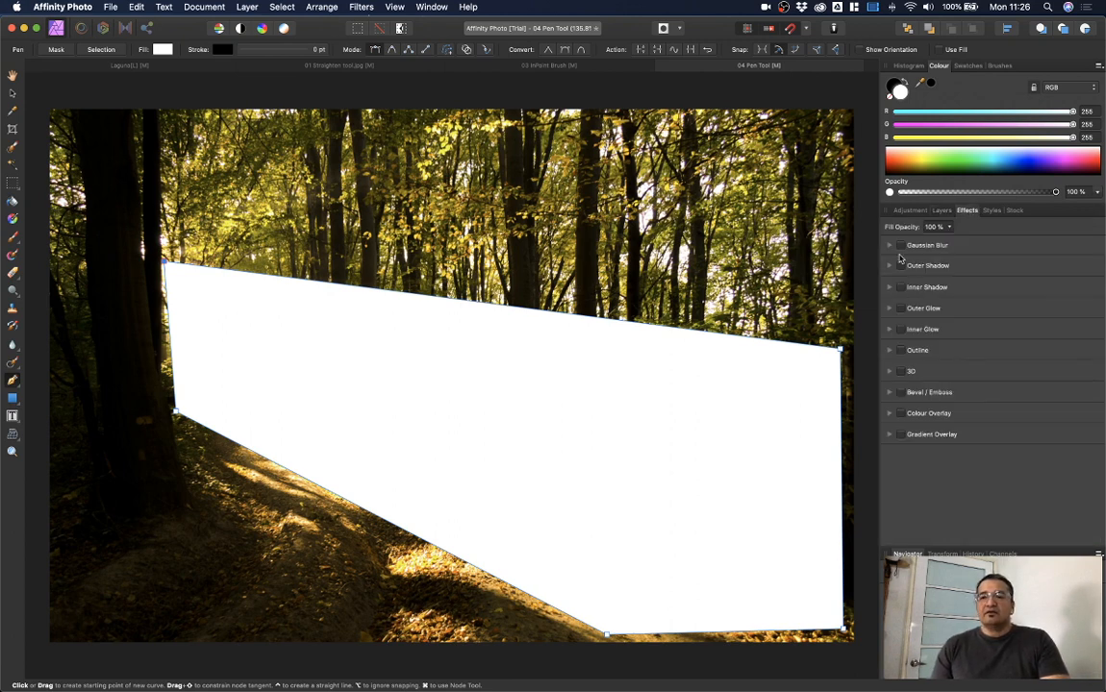
left_click(901, 246)
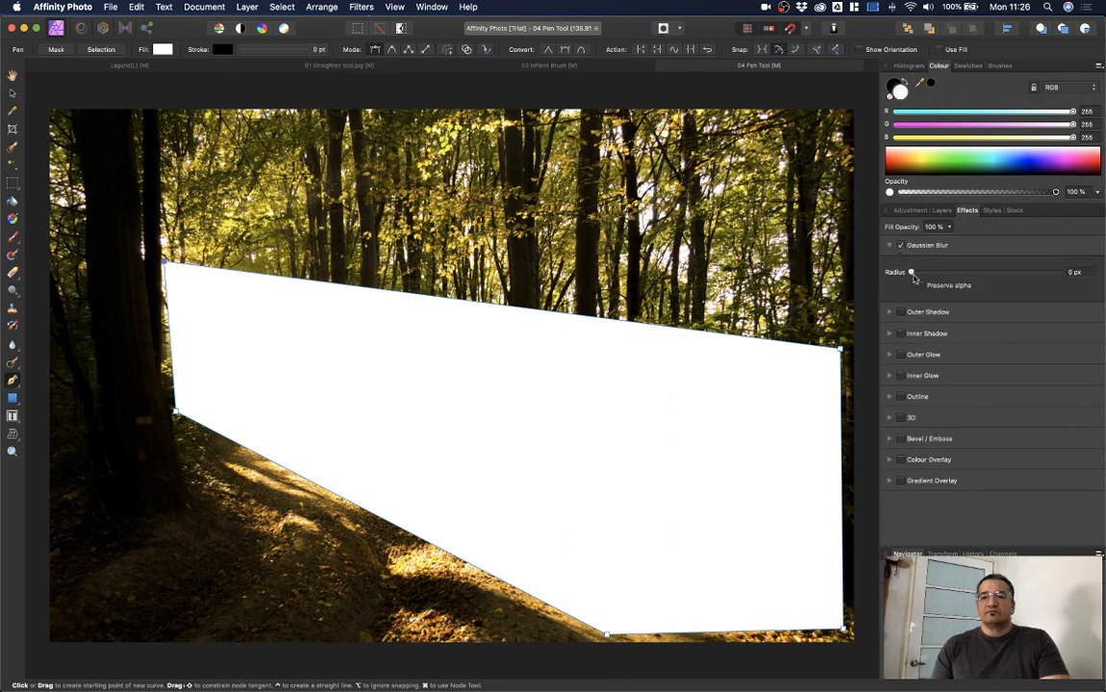
left_click_drag(911, 273, 1035, 283)
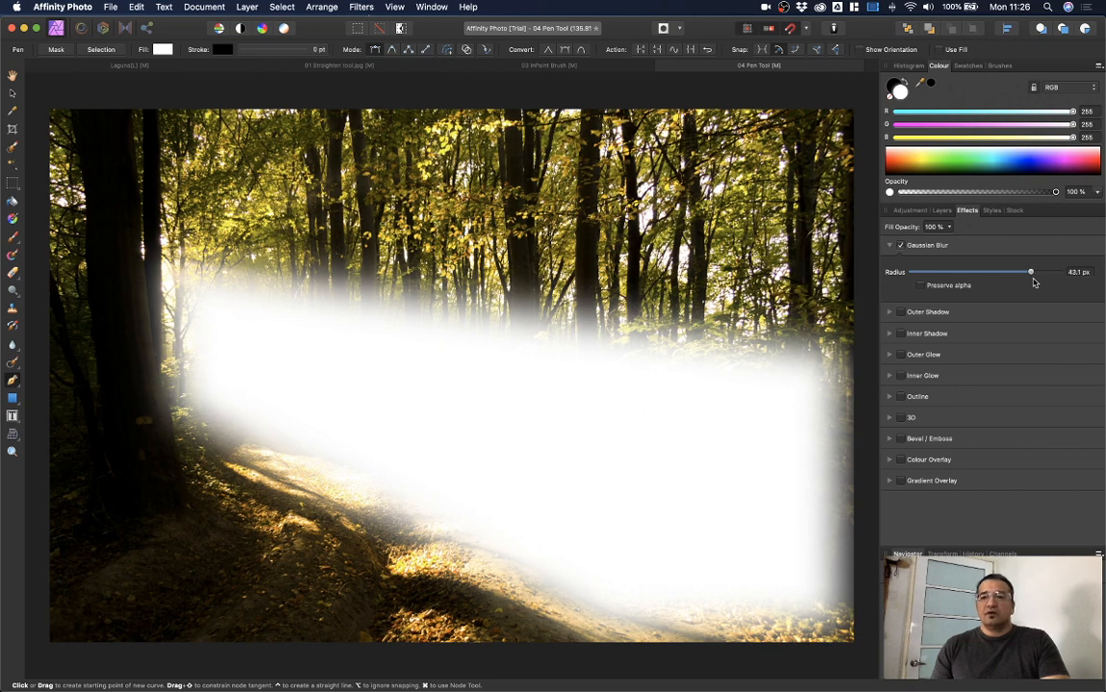
left_click(943, 212)
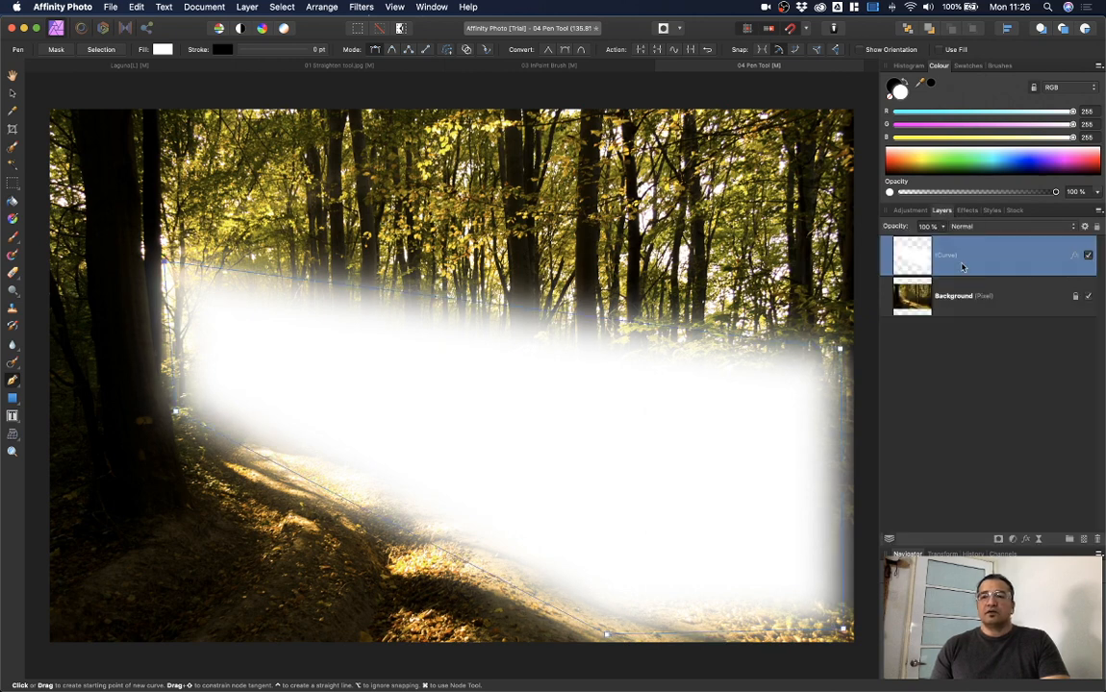
left_click(1023, 228)
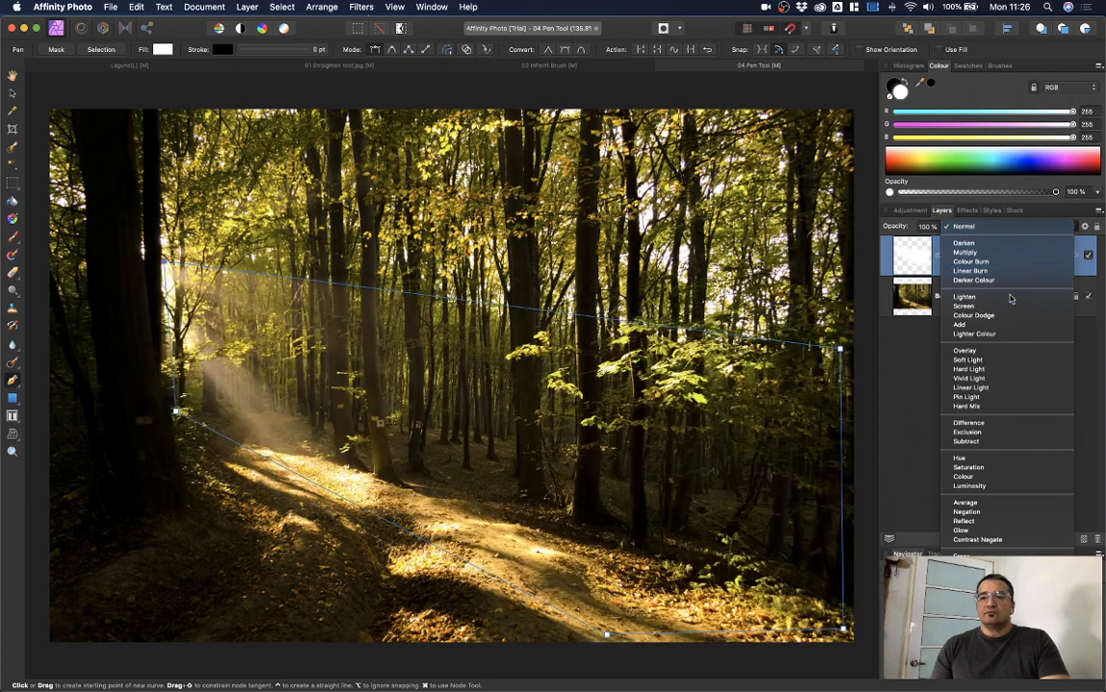
Step: Set the blurred Curve layer's blend mode to Soft Light
left_click(1010, 360)
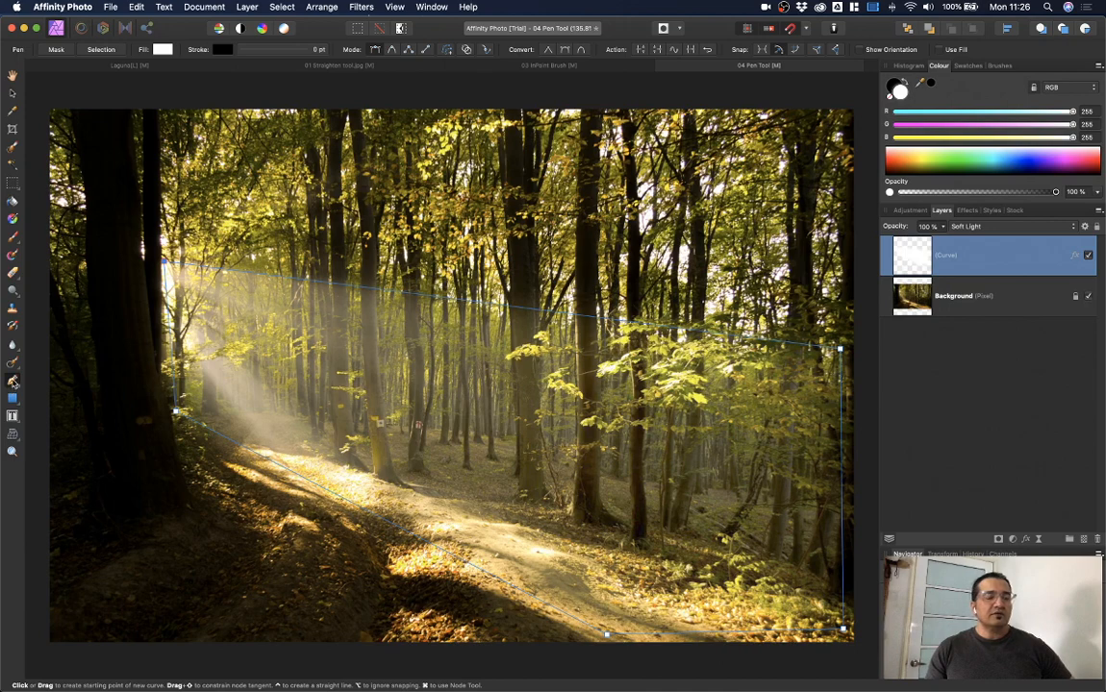
Step: Move the beam's nodes to the right and bottom edges, arch its top, and tint it golden yellow
left_click_drag(13, 381, 58, 399)
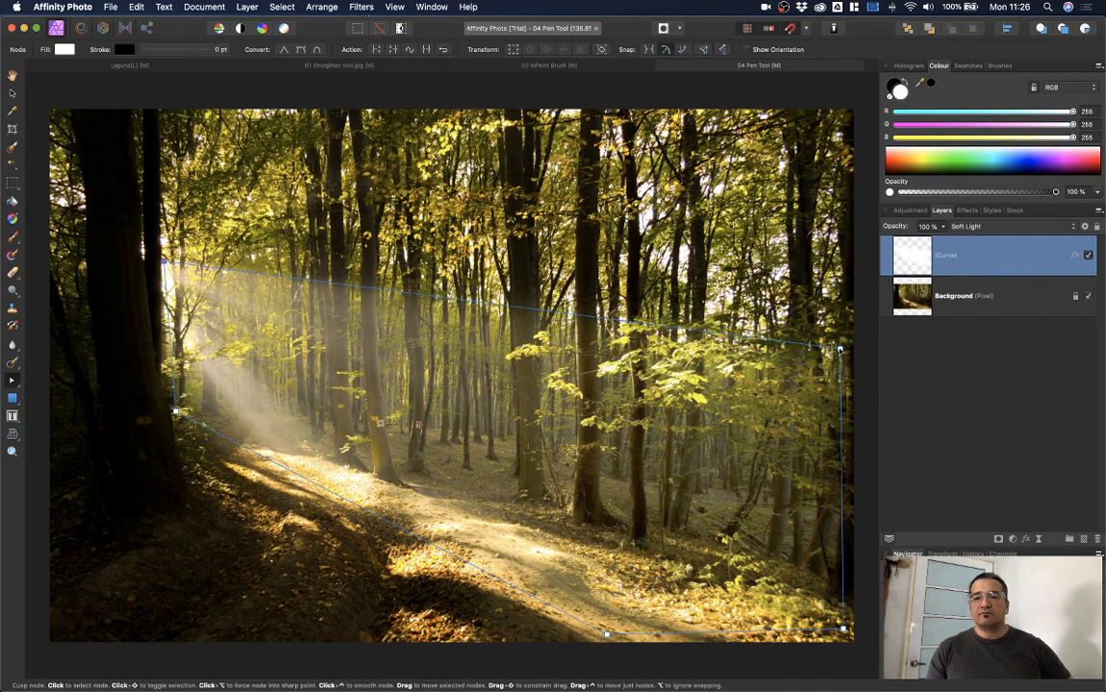
left_click_drag(840, 348, 854, 351)
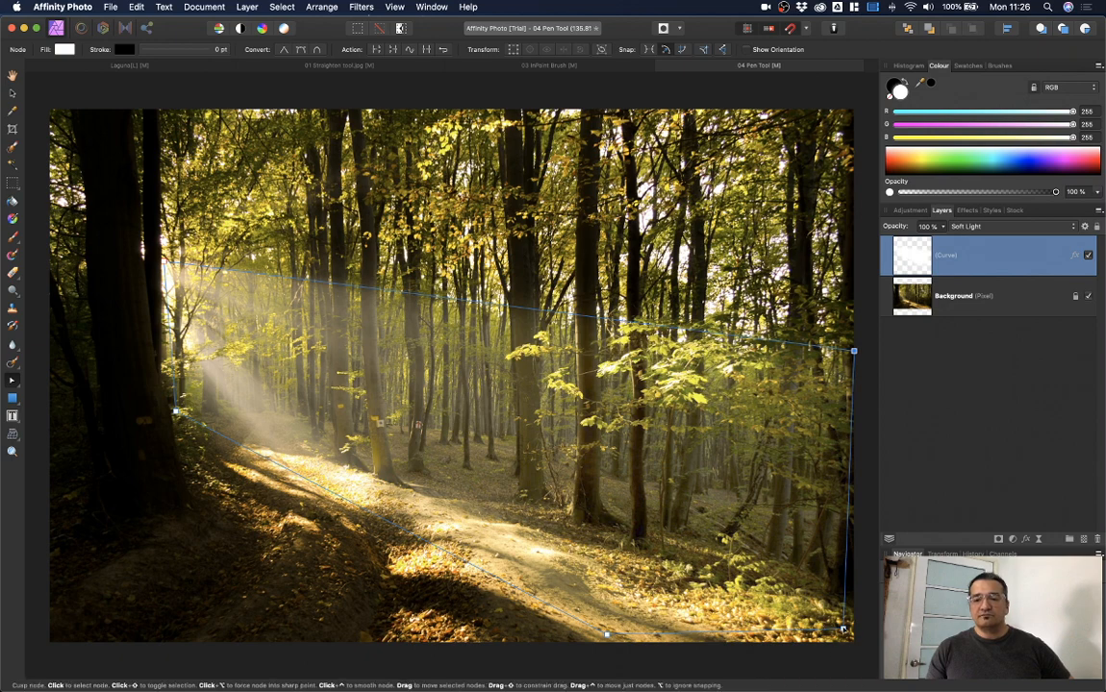
left_click_drag(843, 629, 854, 642)
left_click_drag(607, 635, 598, 645)
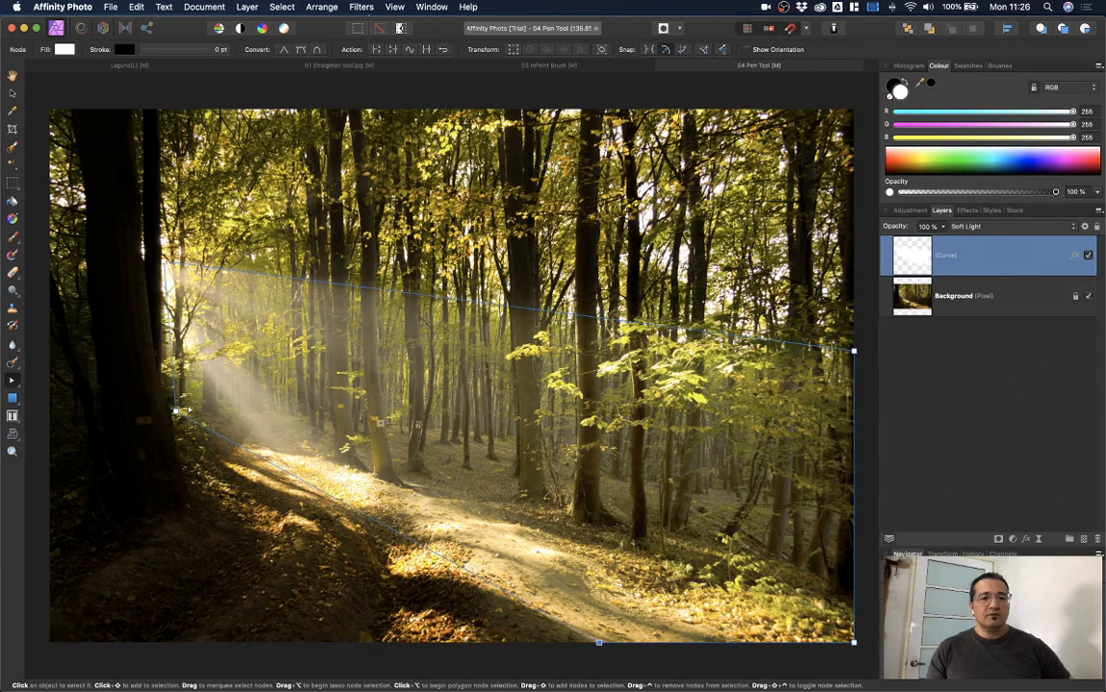
left_click_drag(175, 411, 163, 354)
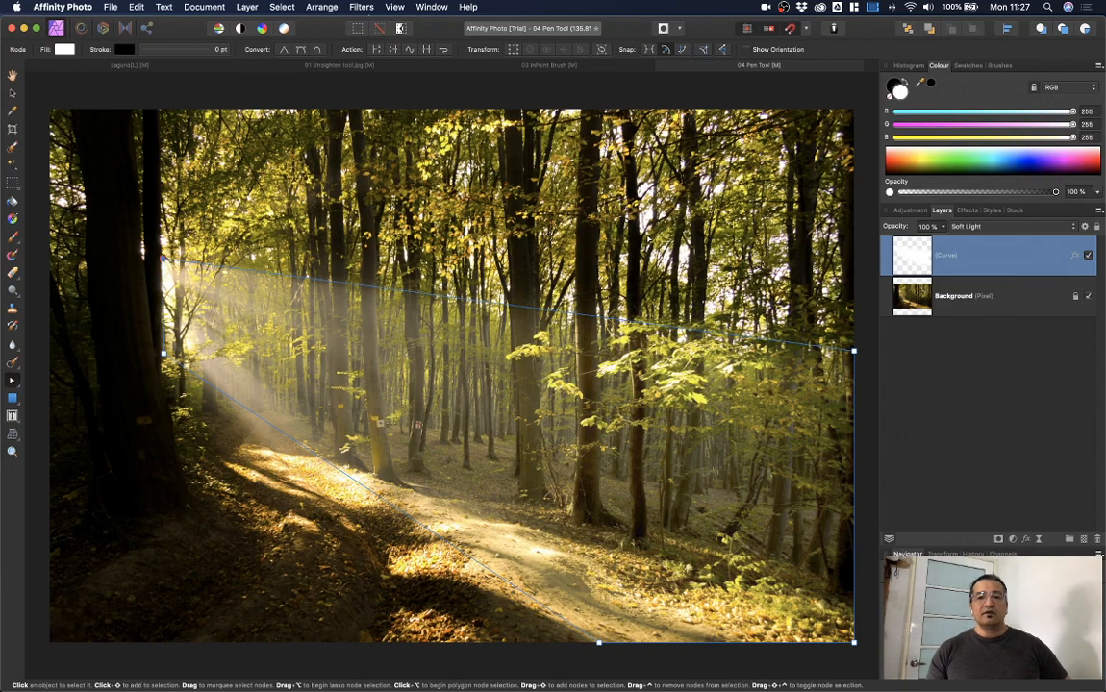
left_click_drag(517, 310, 519, 284)
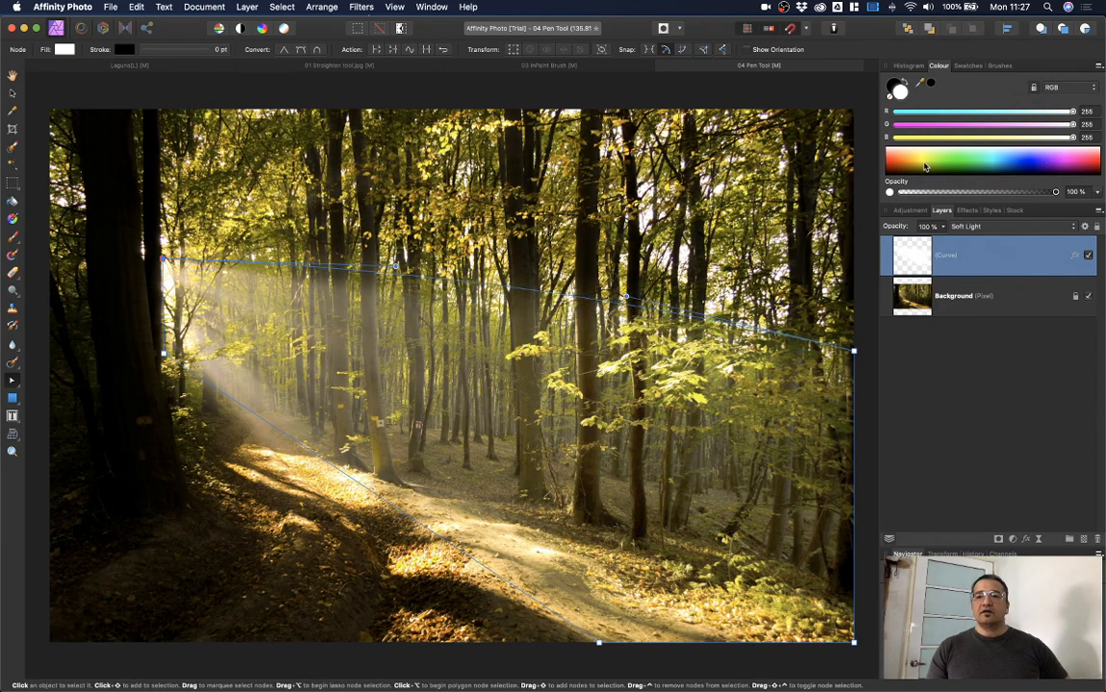
mouse_move(925, 163)
left_mouse_down()
mouse_move(897, 160)
mouse_move(915, 161)
left_mouse_up()
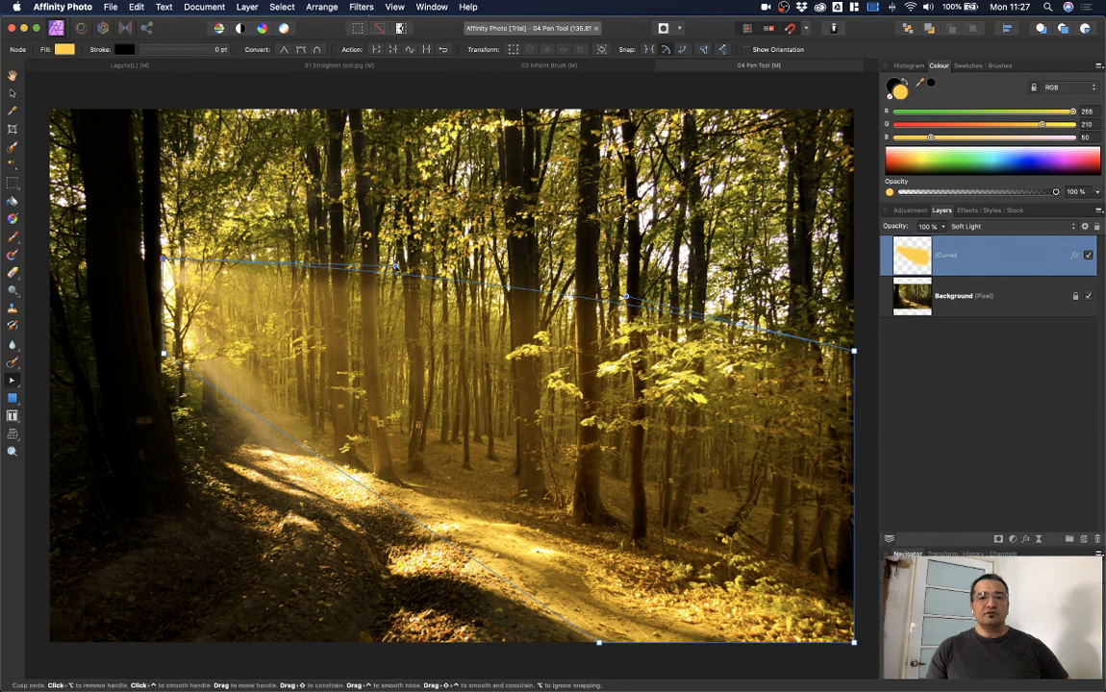
Step: Adjust the beam's upper curve, pull its lower edge down, and toggle its visibility to compare
left_click_drag(396, 266, 401, 254)
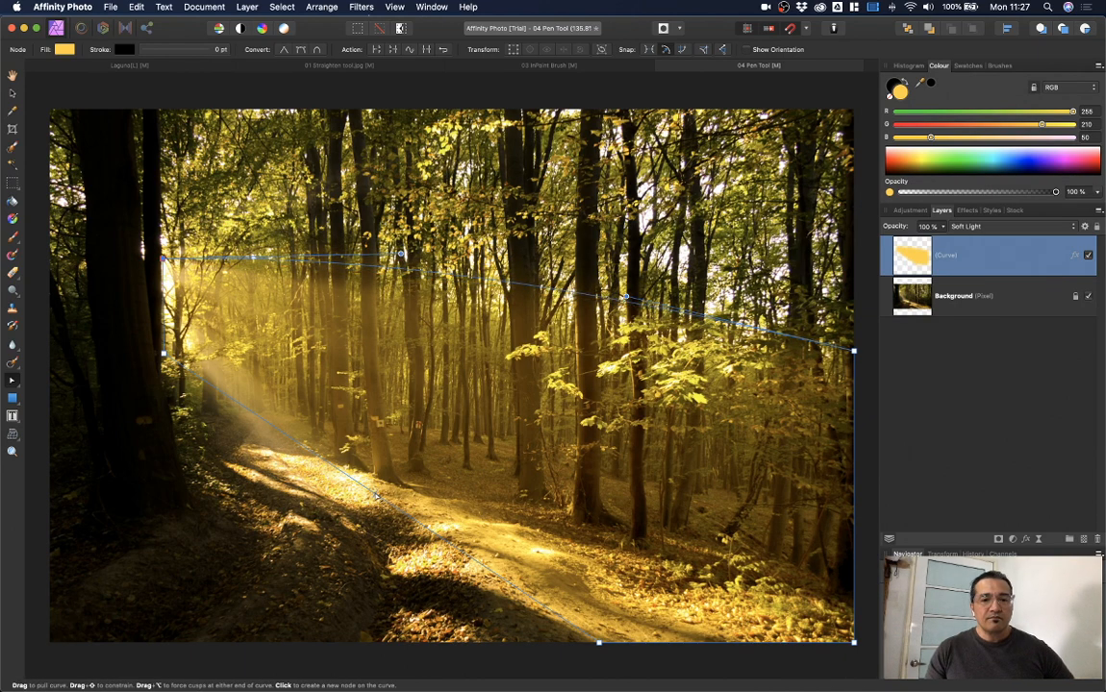
left_click_drag(339, 450, 368, 508)
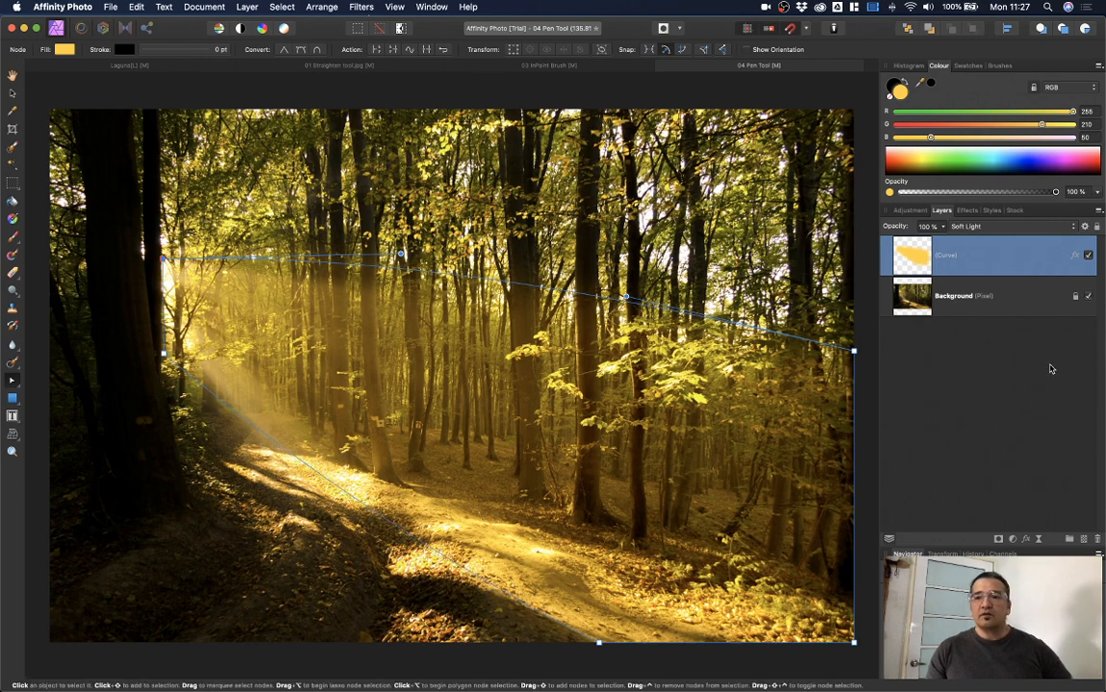
left_click(1088, 255)
left_click(1088, 255)
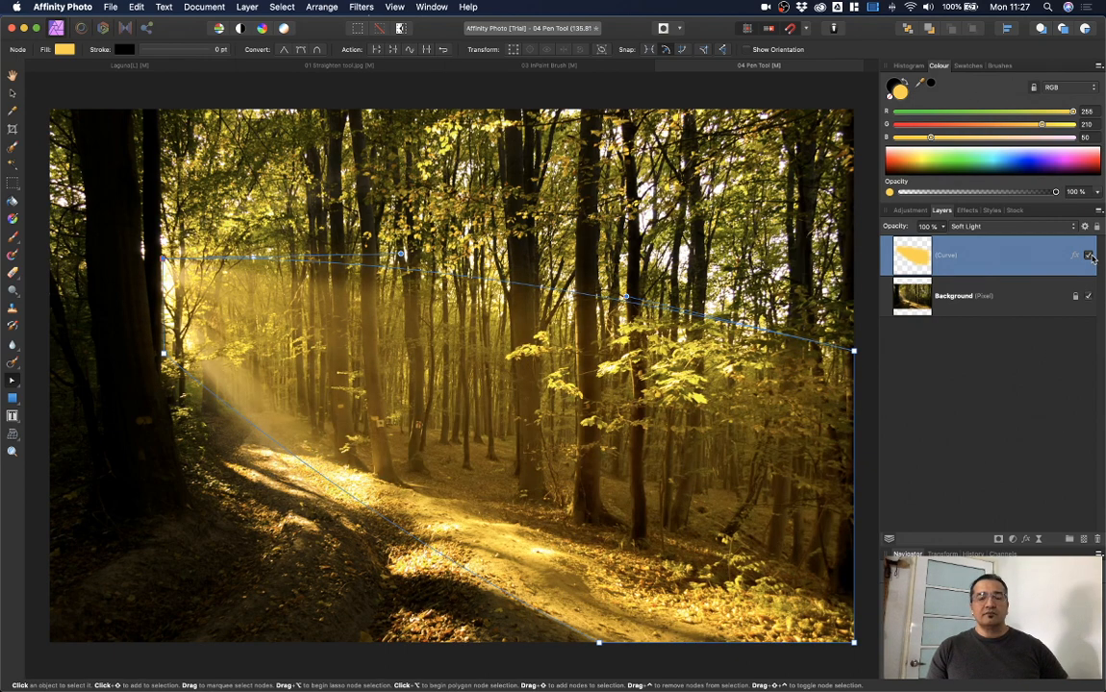
left_click(12, 75)
left_click(1088, 255)
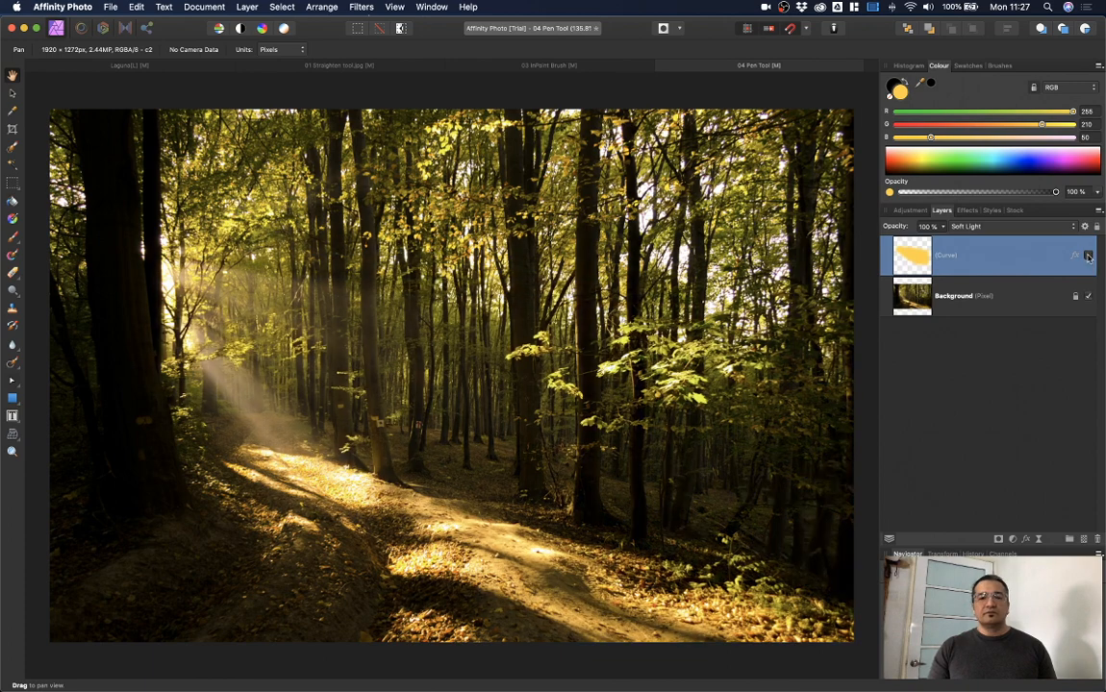
left_click(1087, 255)
Step: Hide and then re-show the Curve layer so the yellow light beam stays visible
left_click(1087, 255)
left_click(1088, 255)
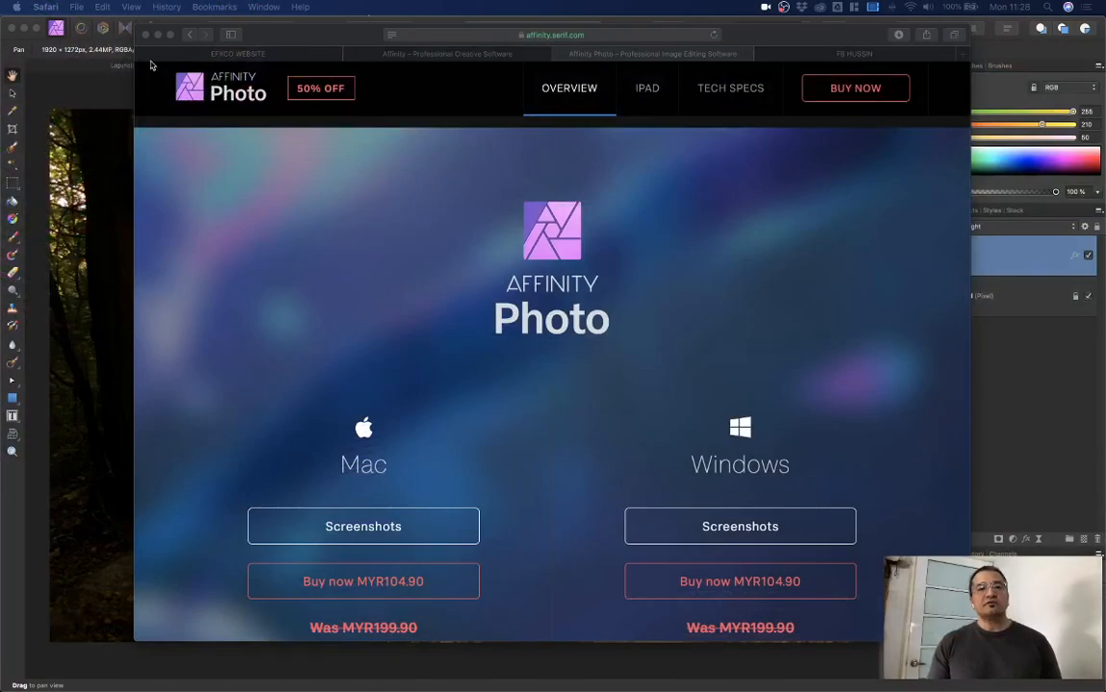
Step: Go to Courses > Affinity Courses on the EFXCO website and scroll down the page
left_click(251, 55)
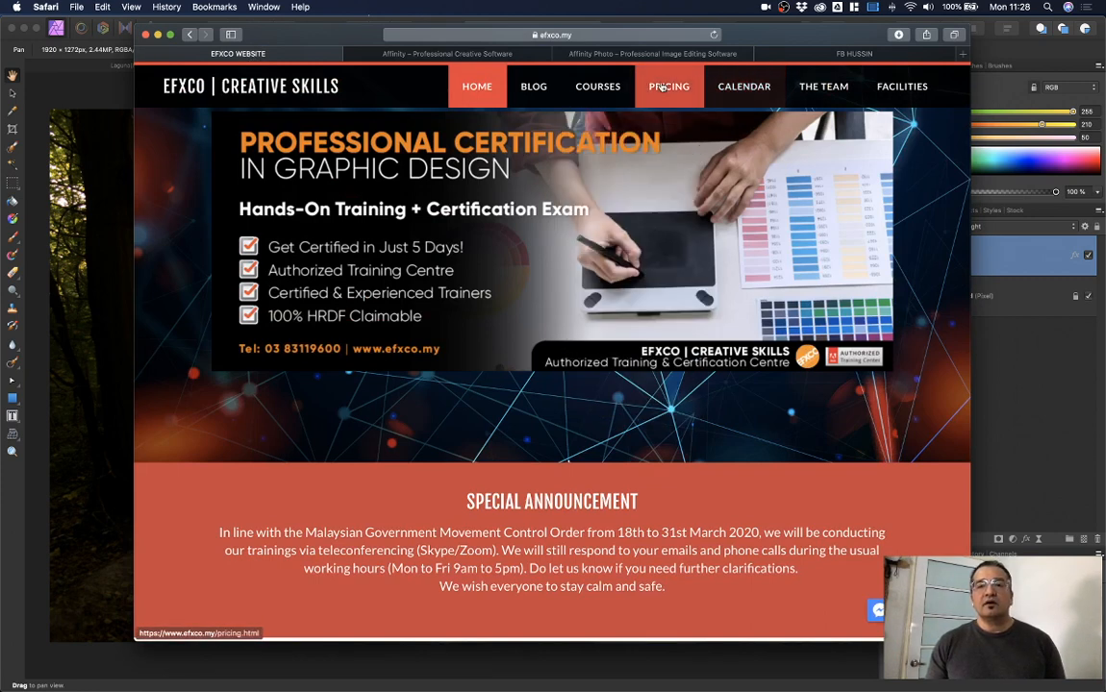
mouse_move(600, 91)
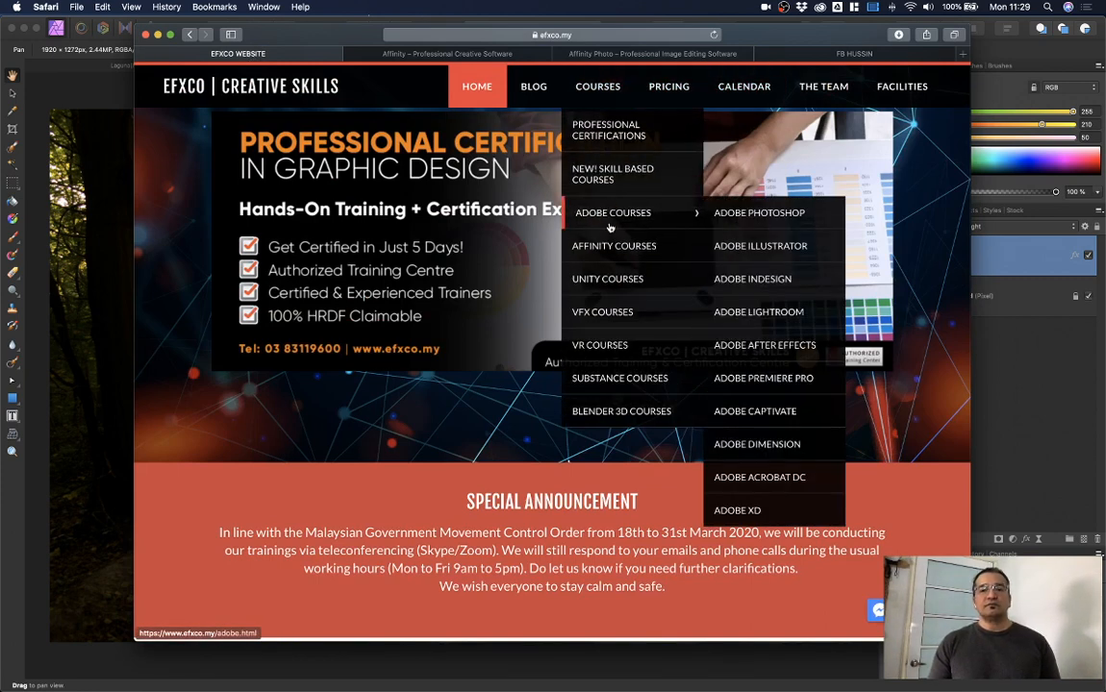
left_click(611, 248)
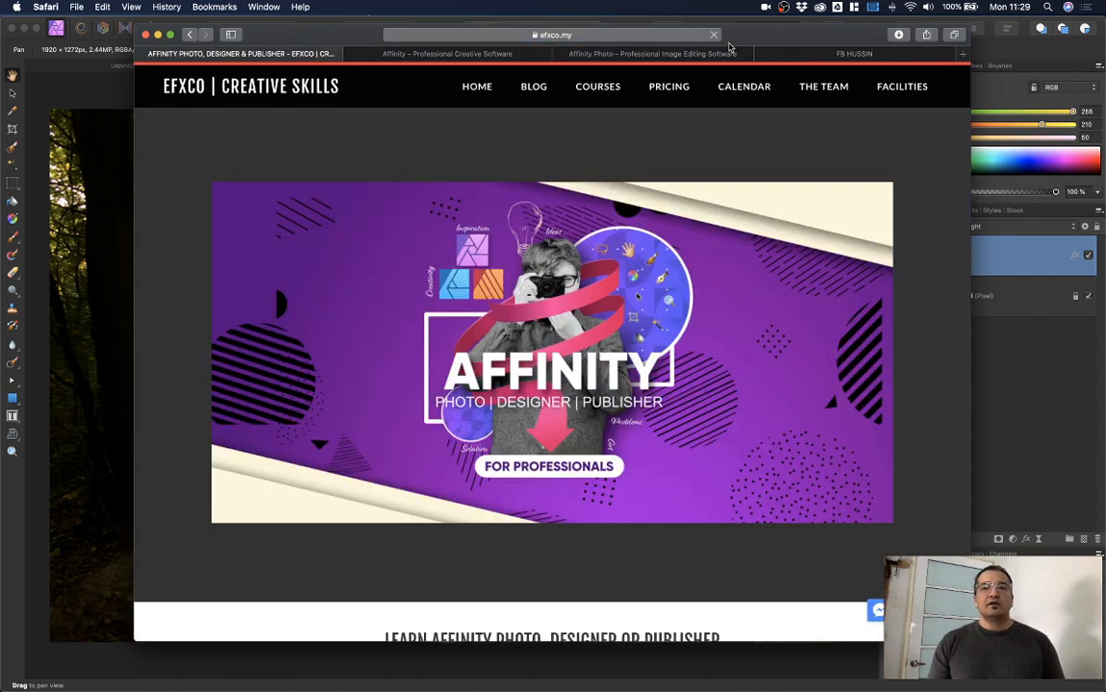
left_click_drag(762, 35, 750, 34)
scroll(688, 280, "down", 10)
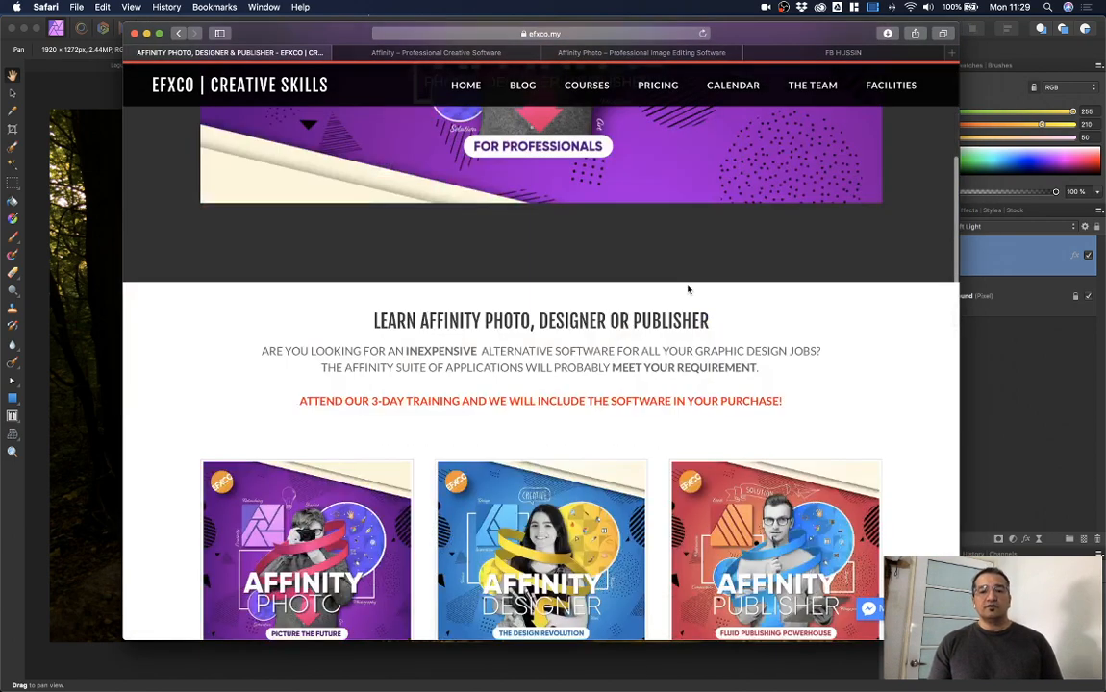